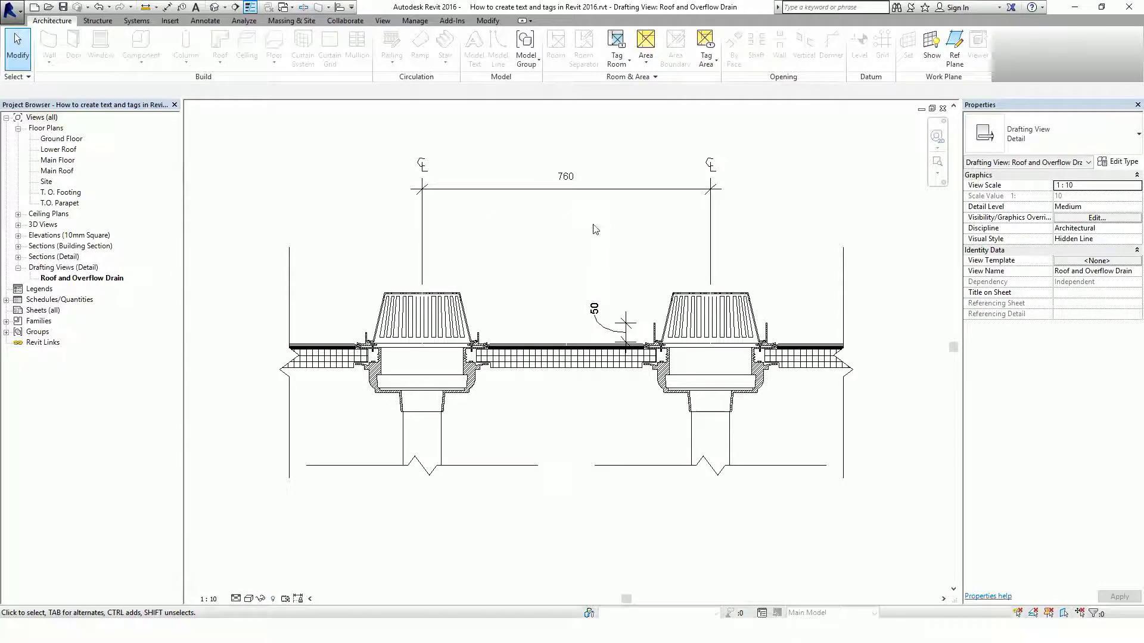
Place a text note without a leader reading "no leader" in the empty area above the drain detail
middle_drag(603, 176, 587, 420)
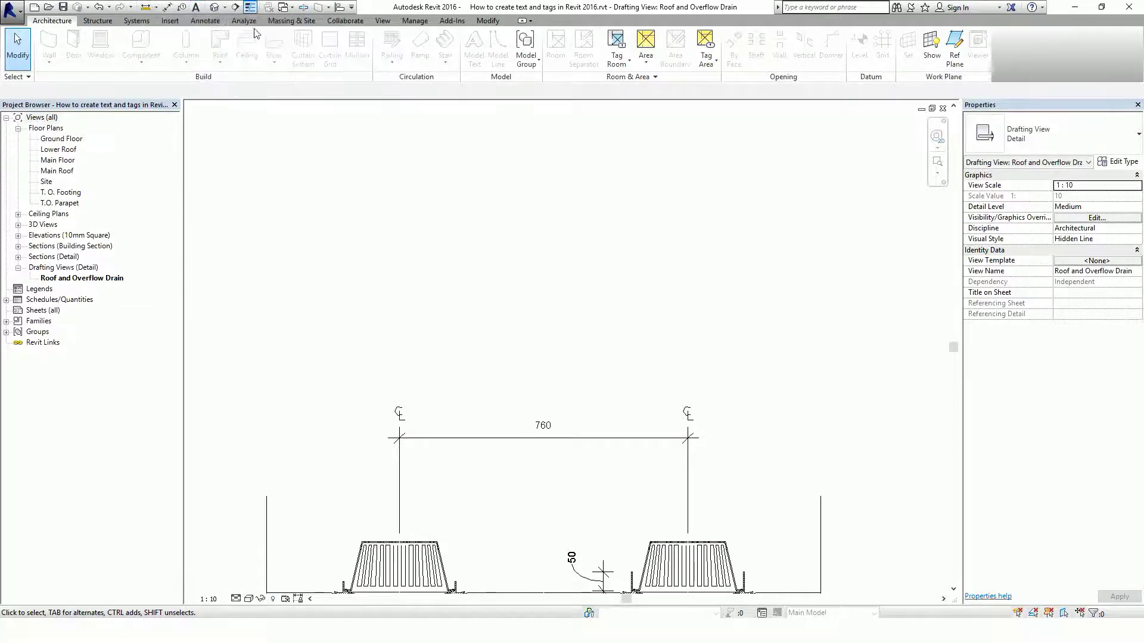
click(206, 22)
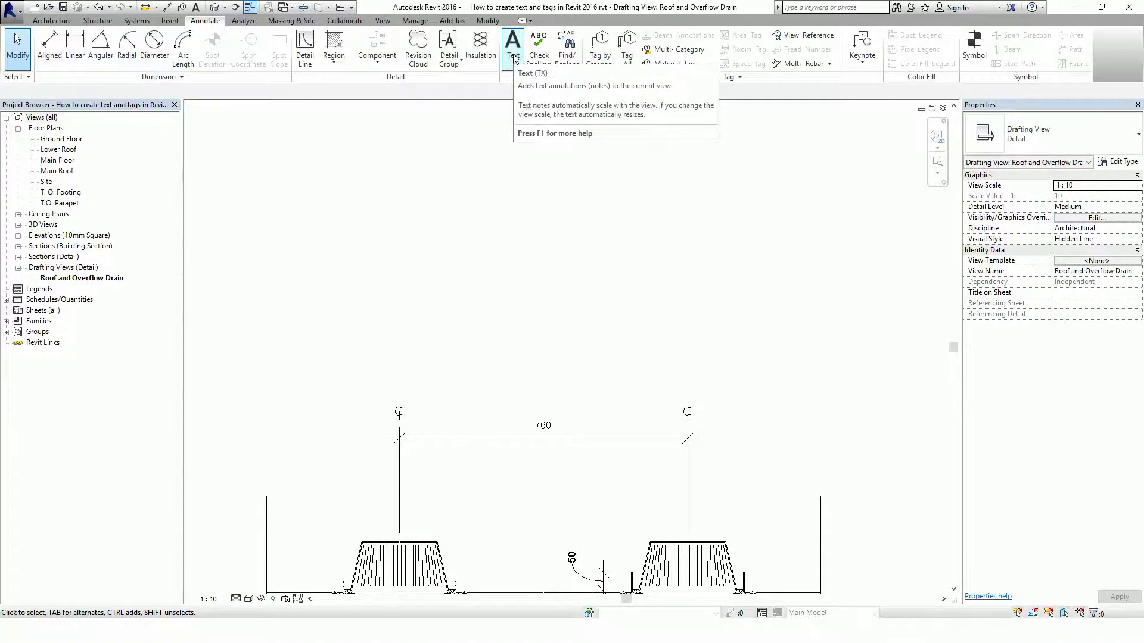
middle_drag(544, 528, 563, 343)
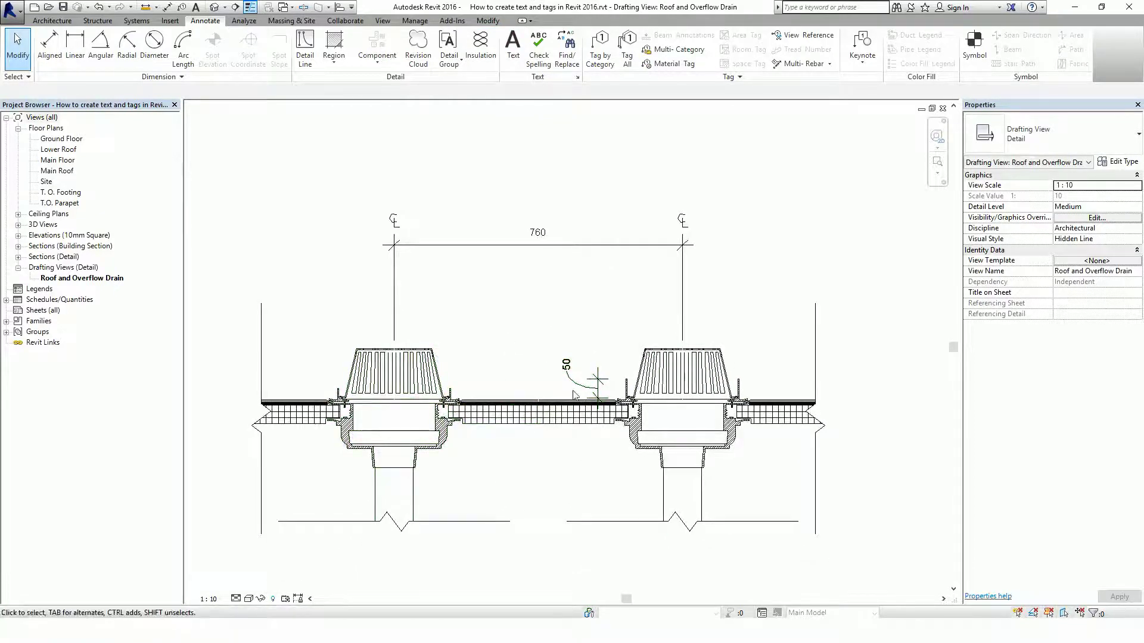
middle_drag(582, 334, 556, 542)
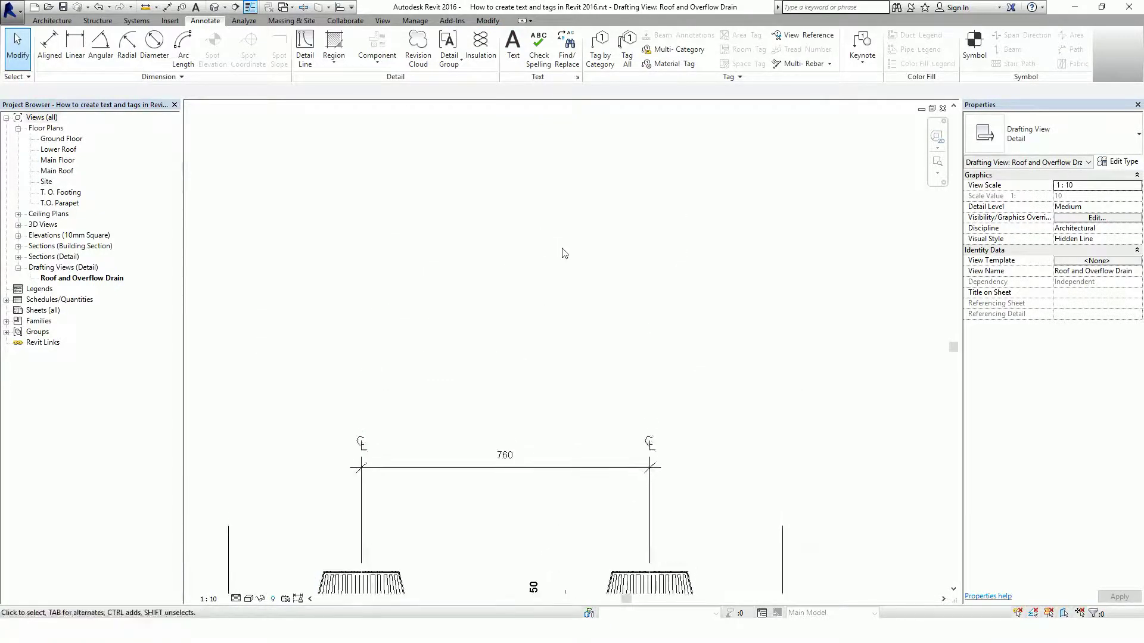
scroll(560, 221, up, 1)
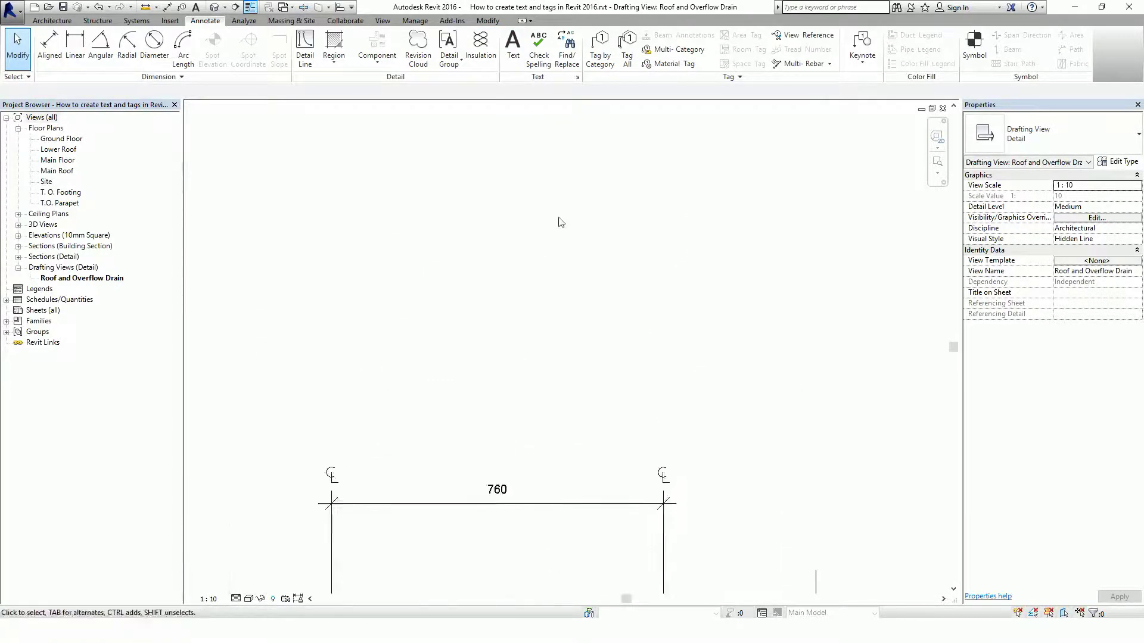
click(513, 46)
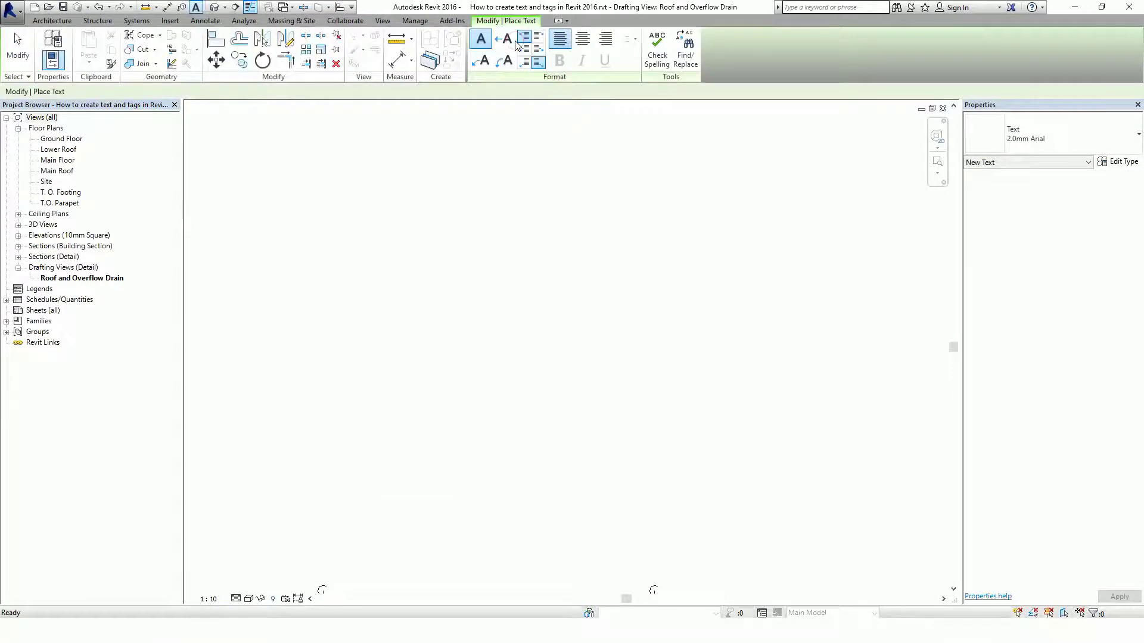
key(ctrl)
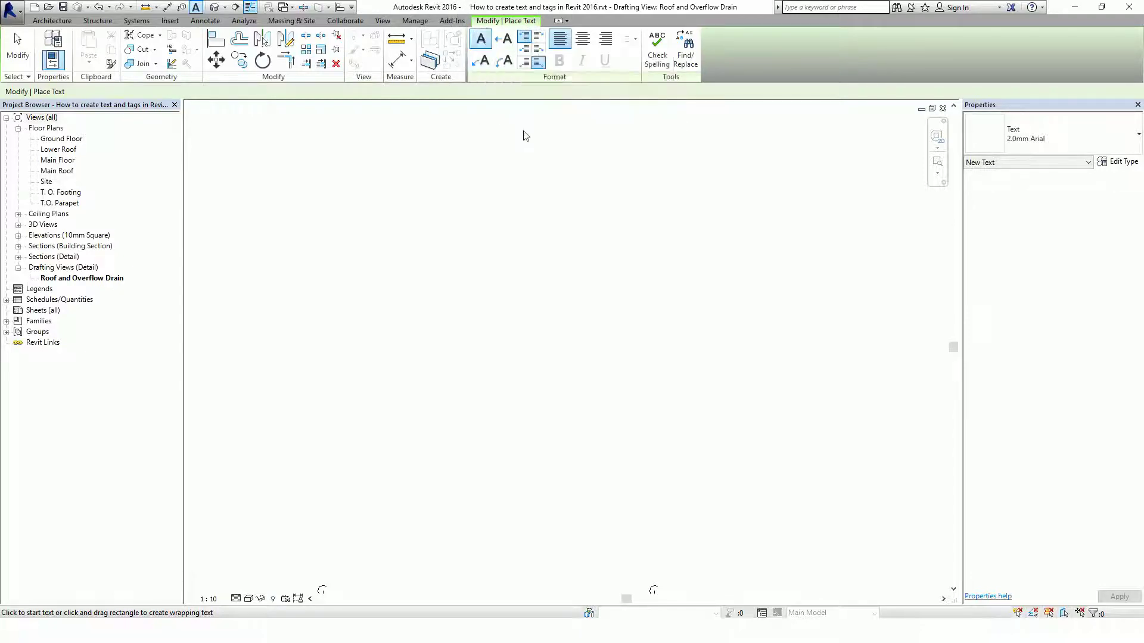
click(540, 281)
text(no leader)
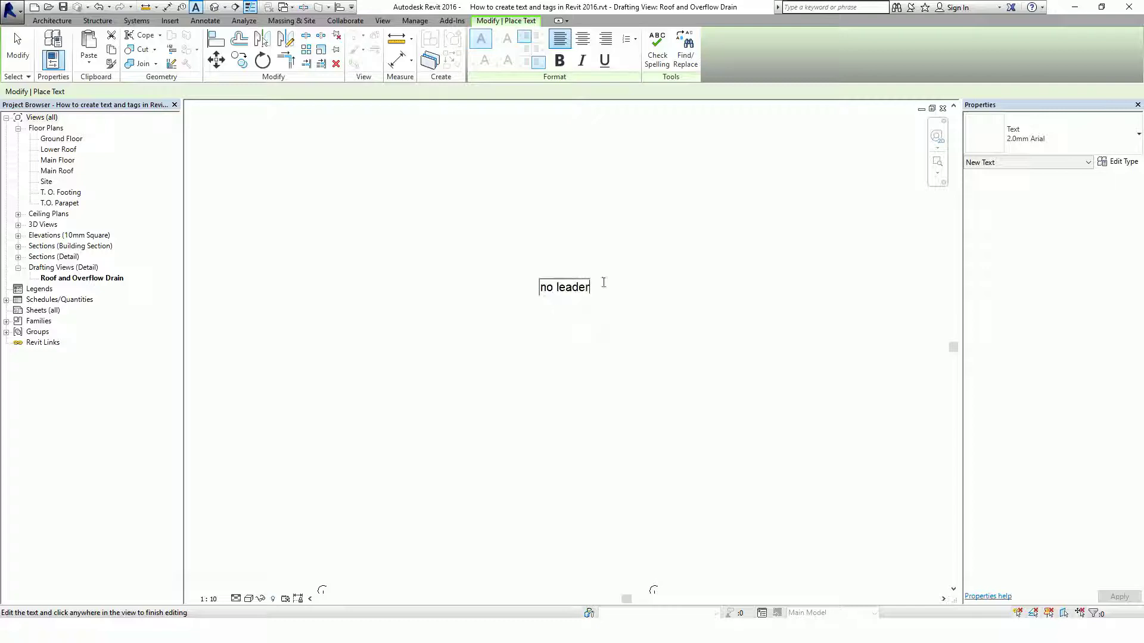
click(653, 322)
scroll(602, 266, up, 5)
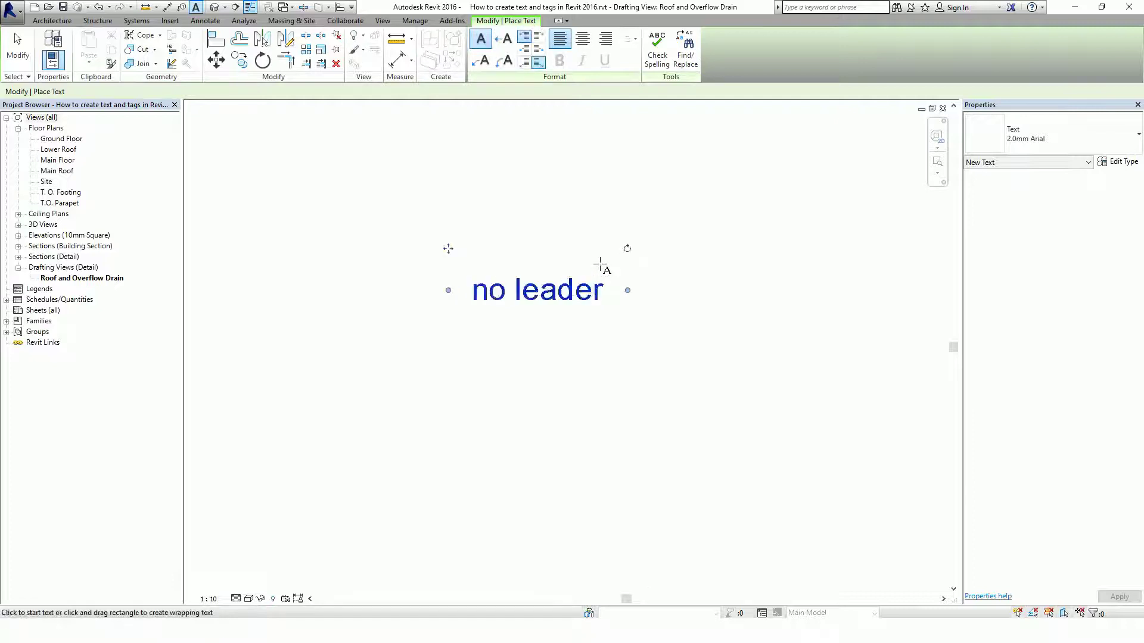
Add a text note reading "one segment" with a one-segment leader pointing at the "no leader" note
click(505, 39)
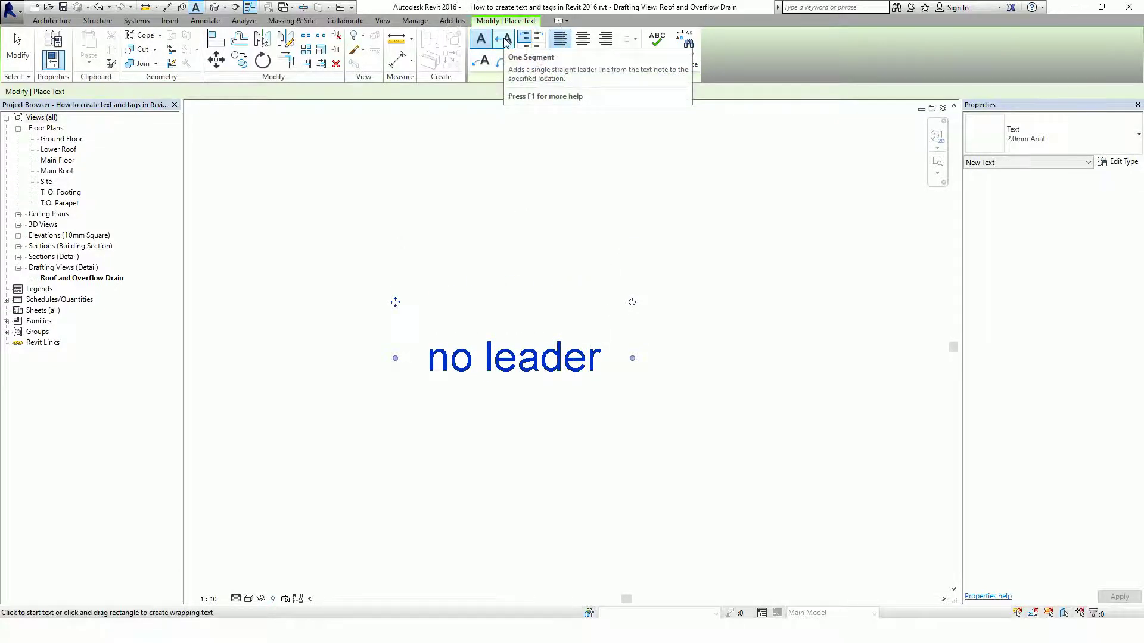
click(505, 40)
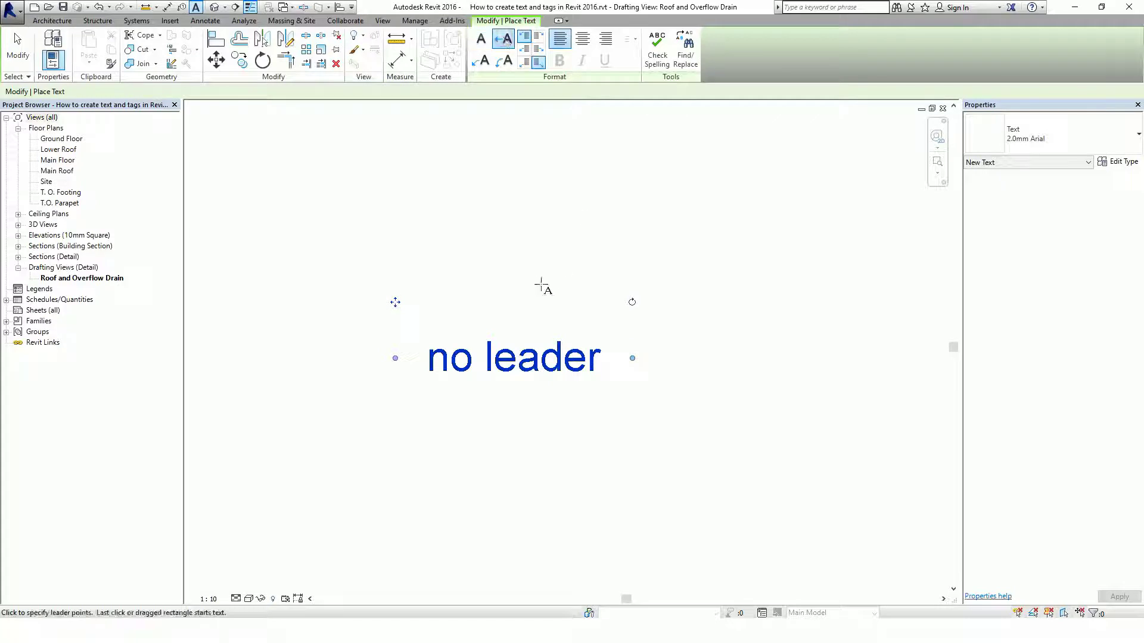
click(523, 326)
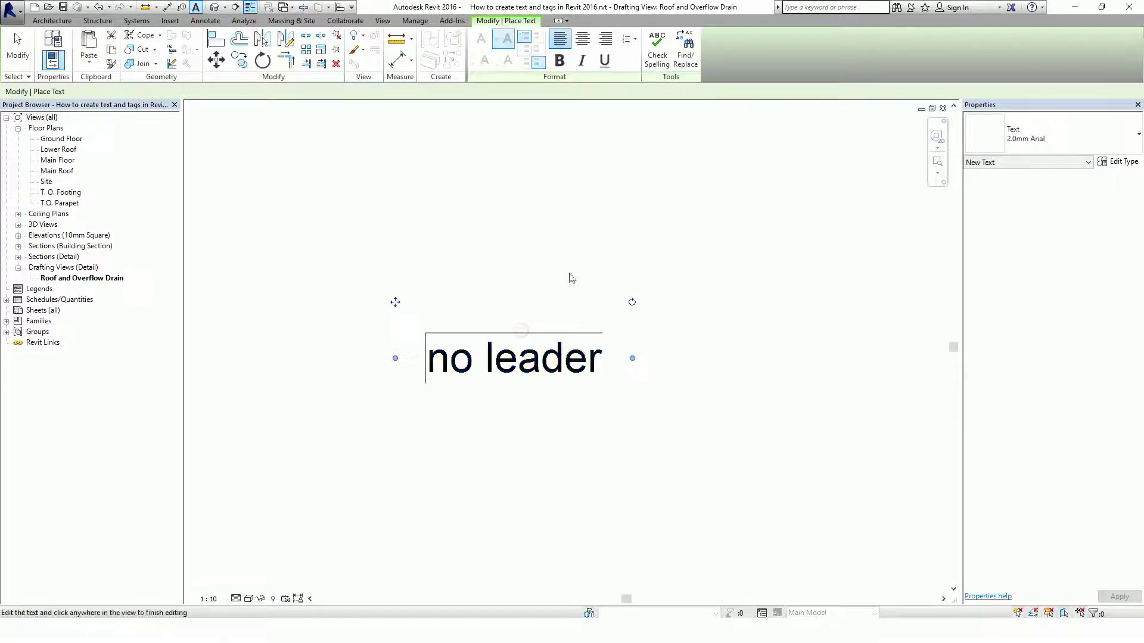
click(543, 52)
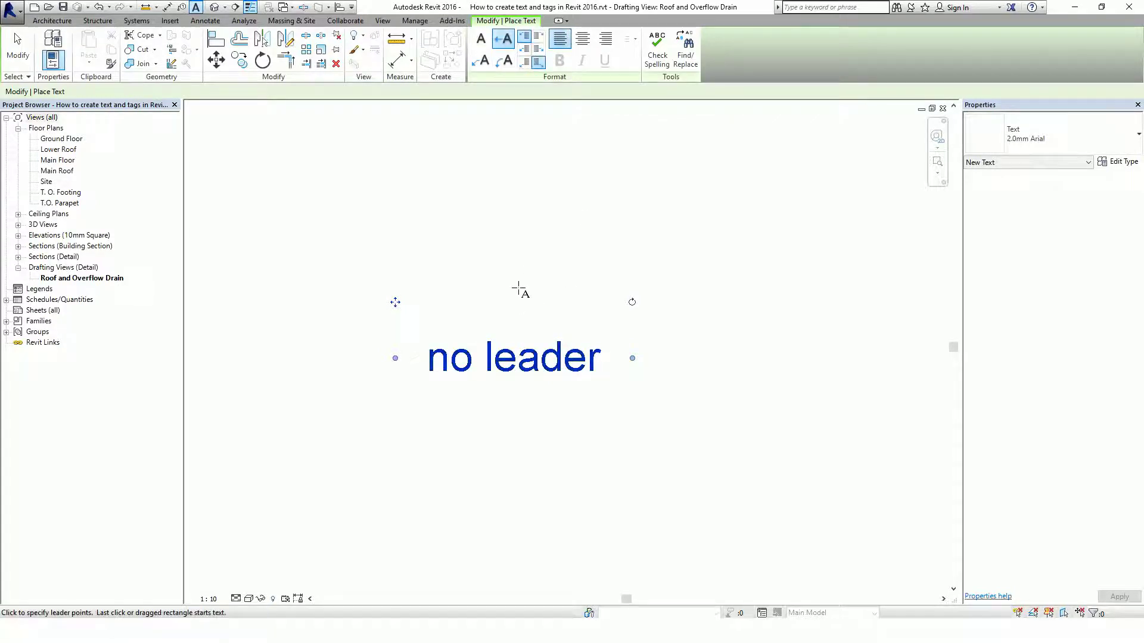
click(523, 305)
scroll(586, 226, down, 2)
middle_drag(586, 226, 466, 381)
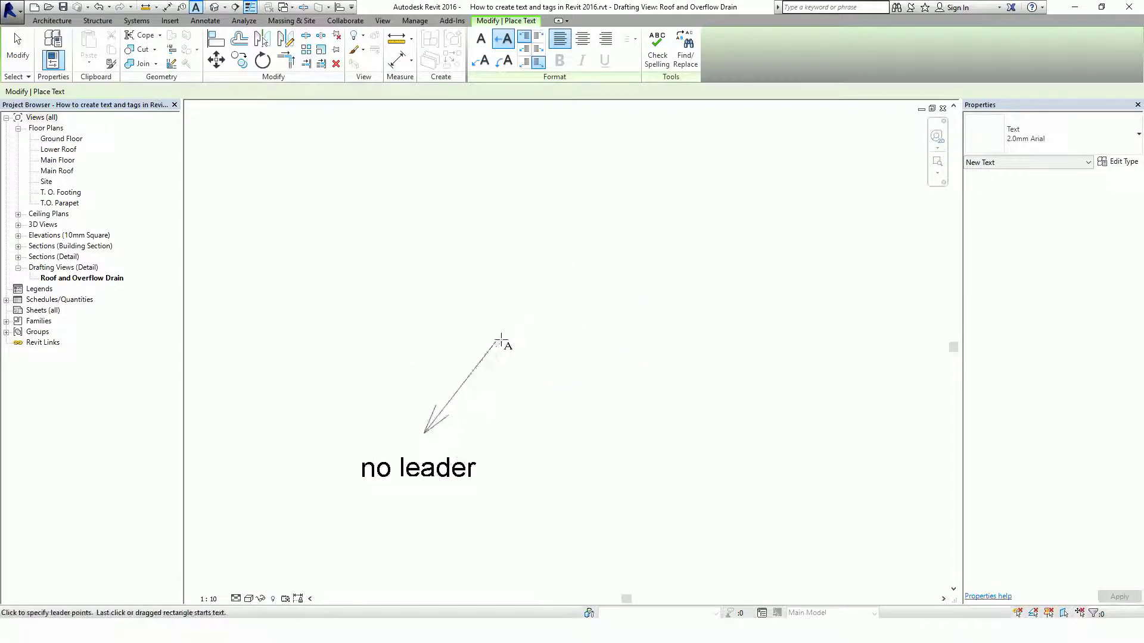
click(515, 333)
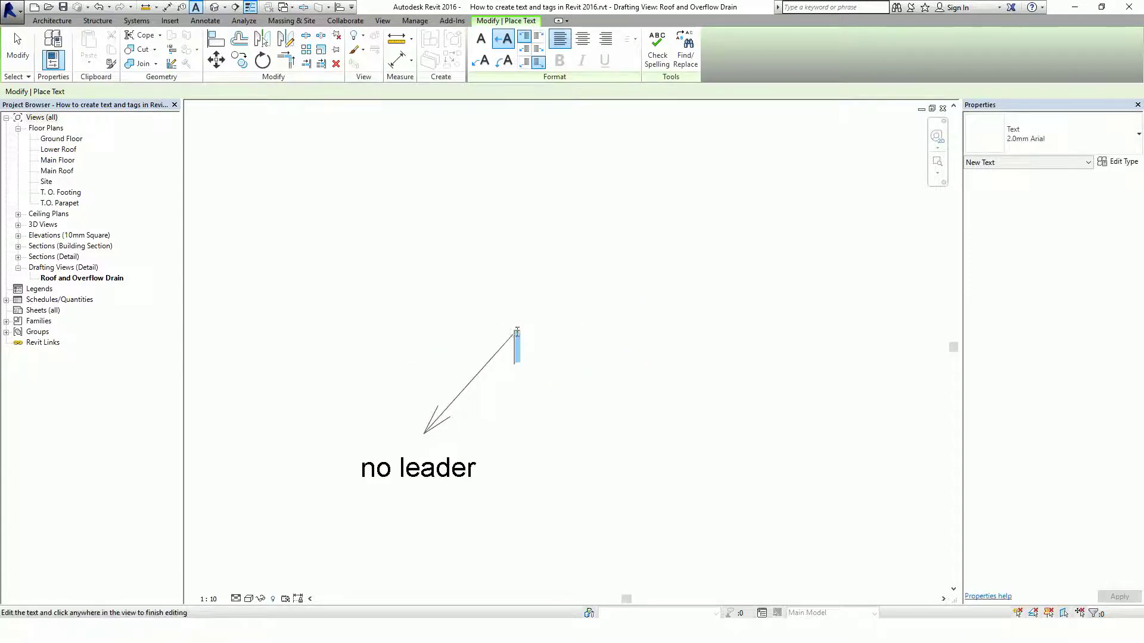
text(one segment)
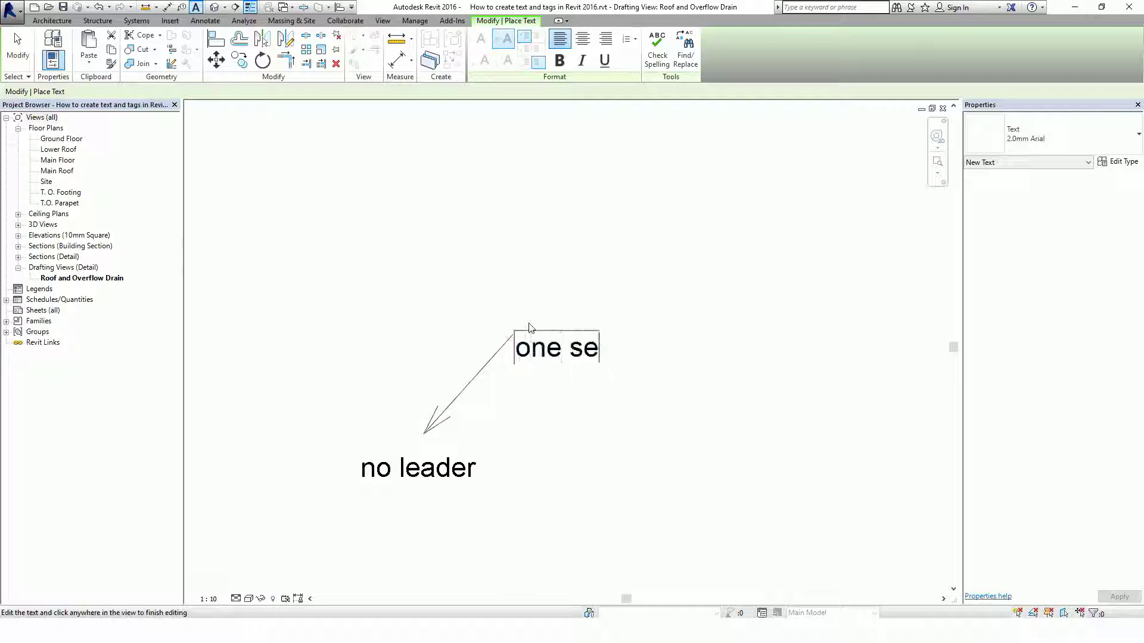
click(708, 421)
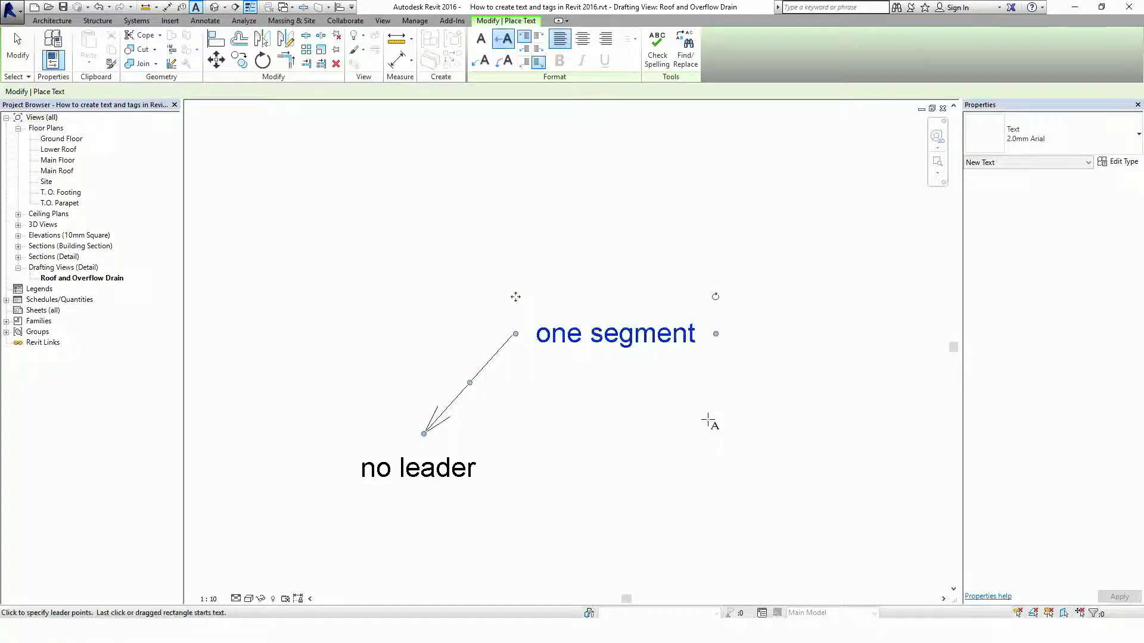
Add a text note reading "two segments" with a two-segment leader pointing at the "one segment" note
click(485, 61)
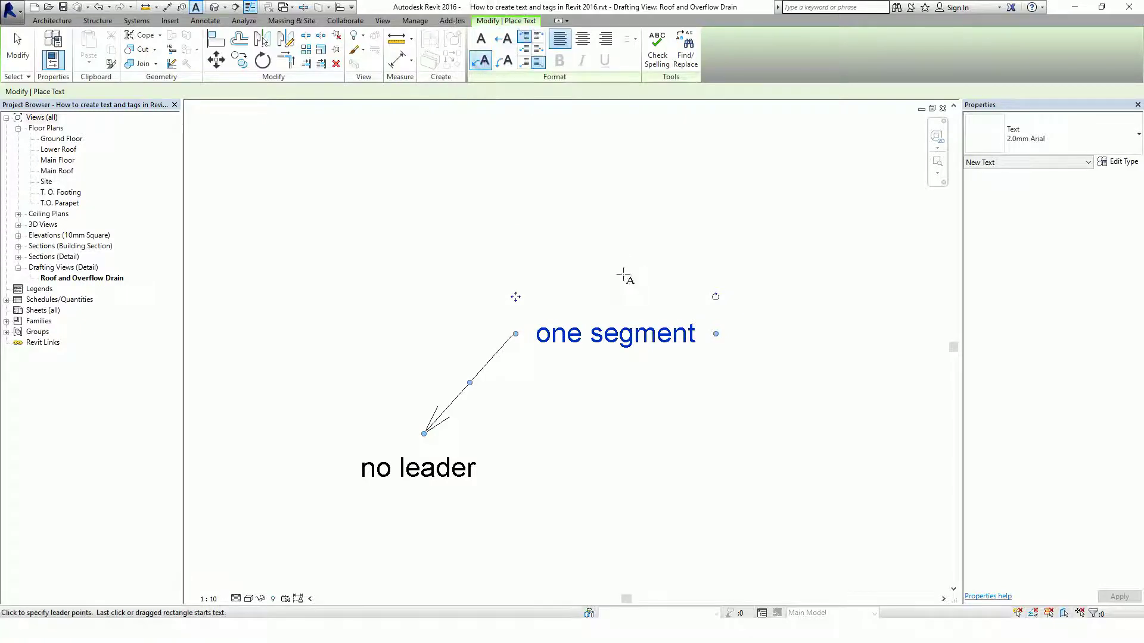
click(623, 303)
middle_drag(535, 187, 594, 273)
click(594, 273)
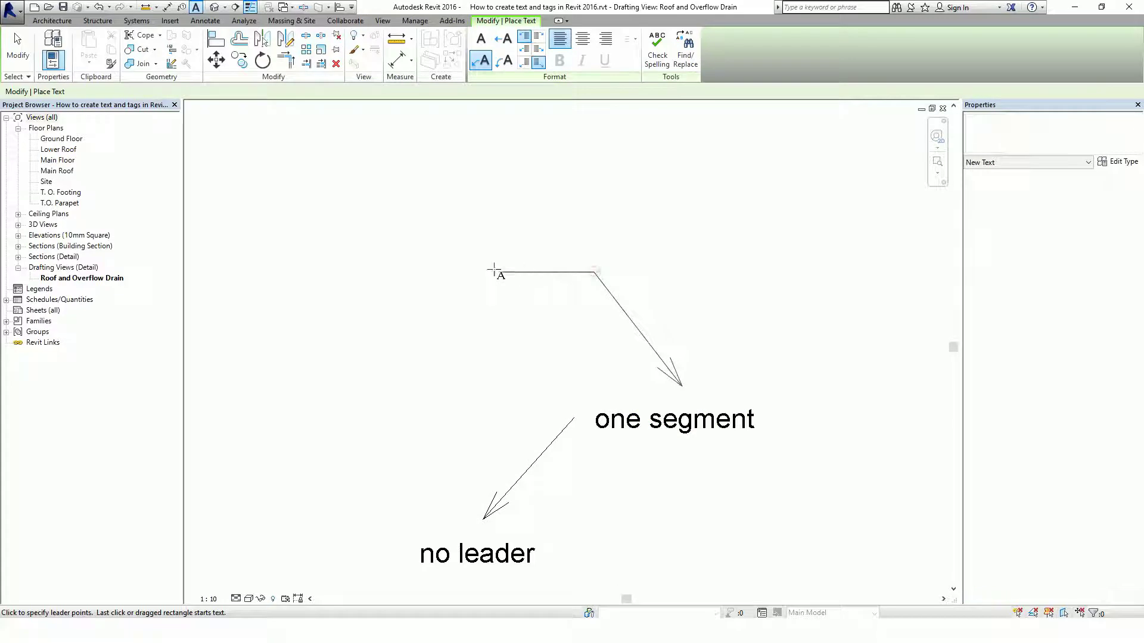
click(476, 273)
text(two segments)
click(725, 290)
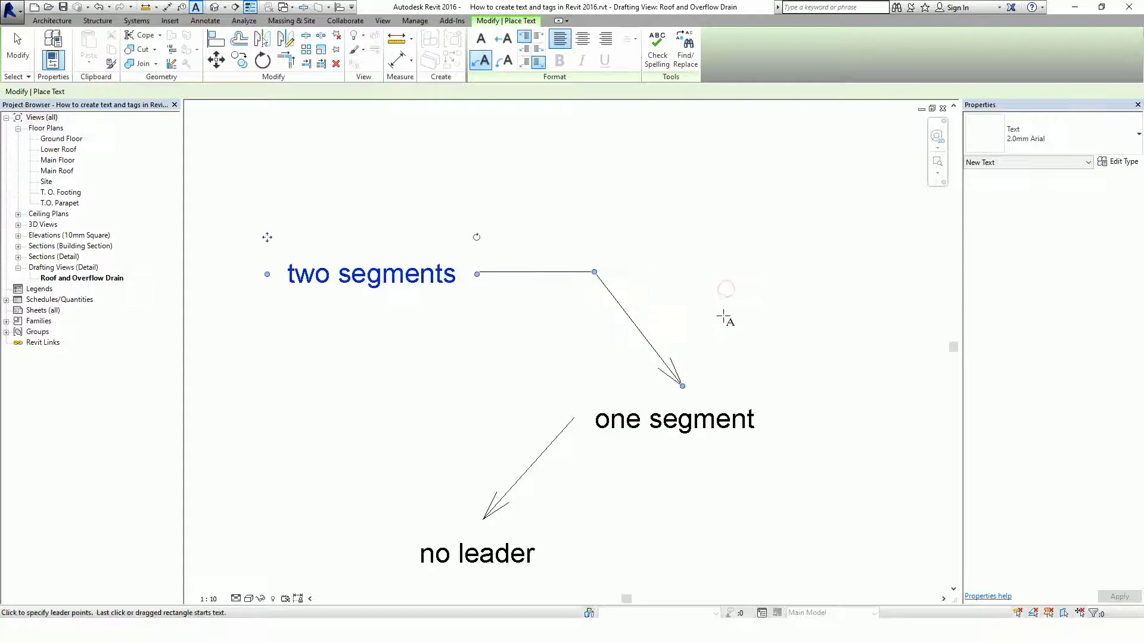
Add a text note reading "curved" with a curved leader pointing at the "two segments" note
click(507, 61)
middle_drag(488, 225, 531, 342)
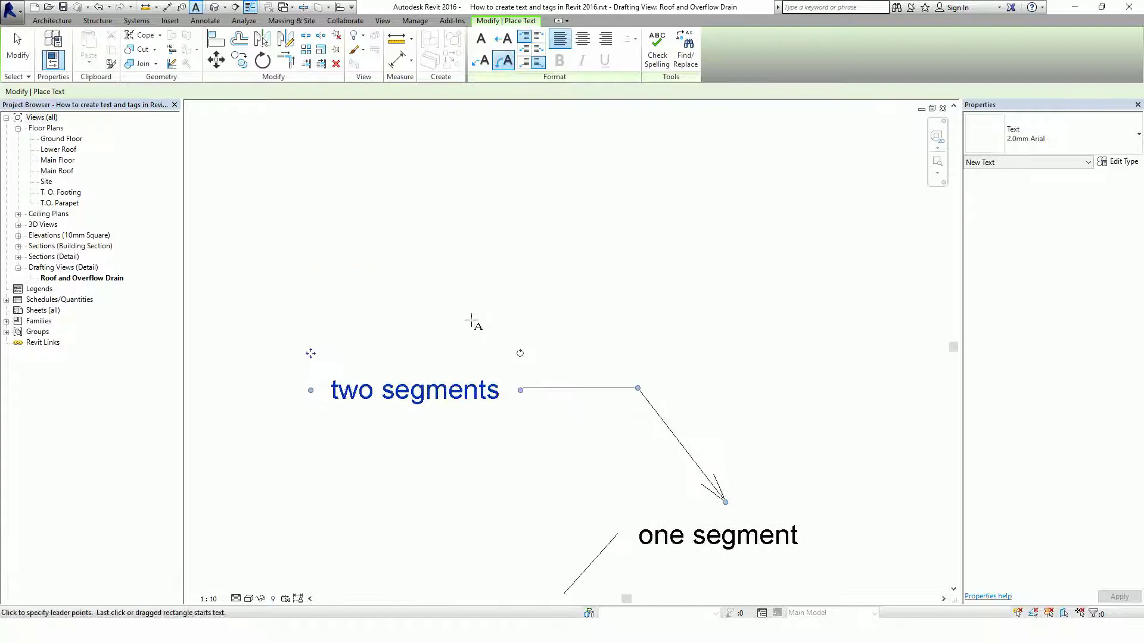
click(443, 355)
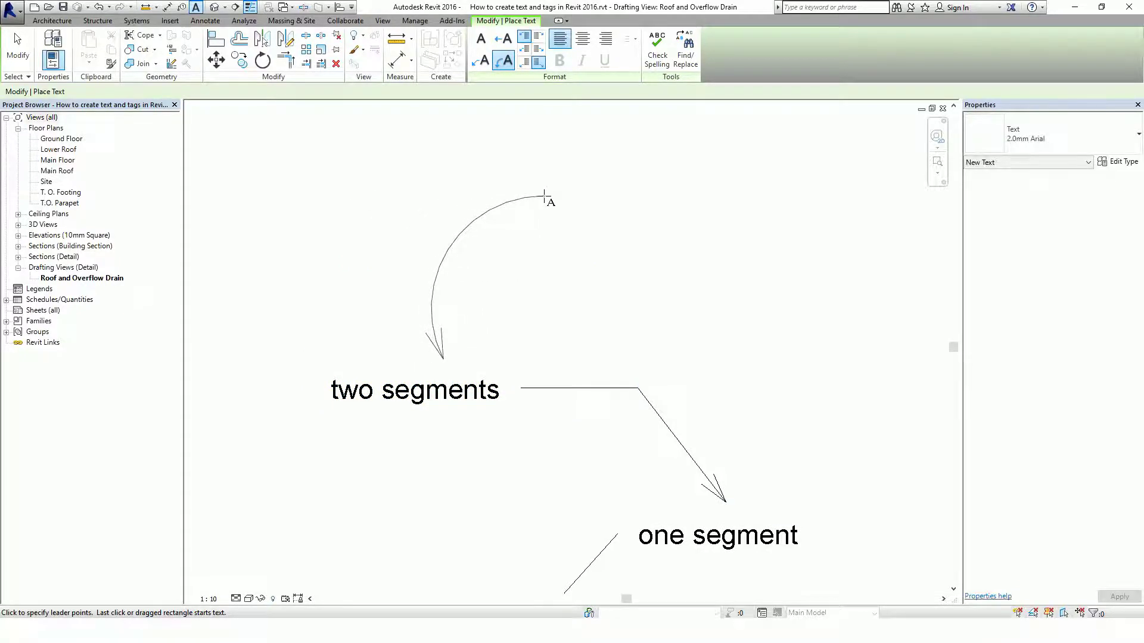
click(544, 196)
text(curved)
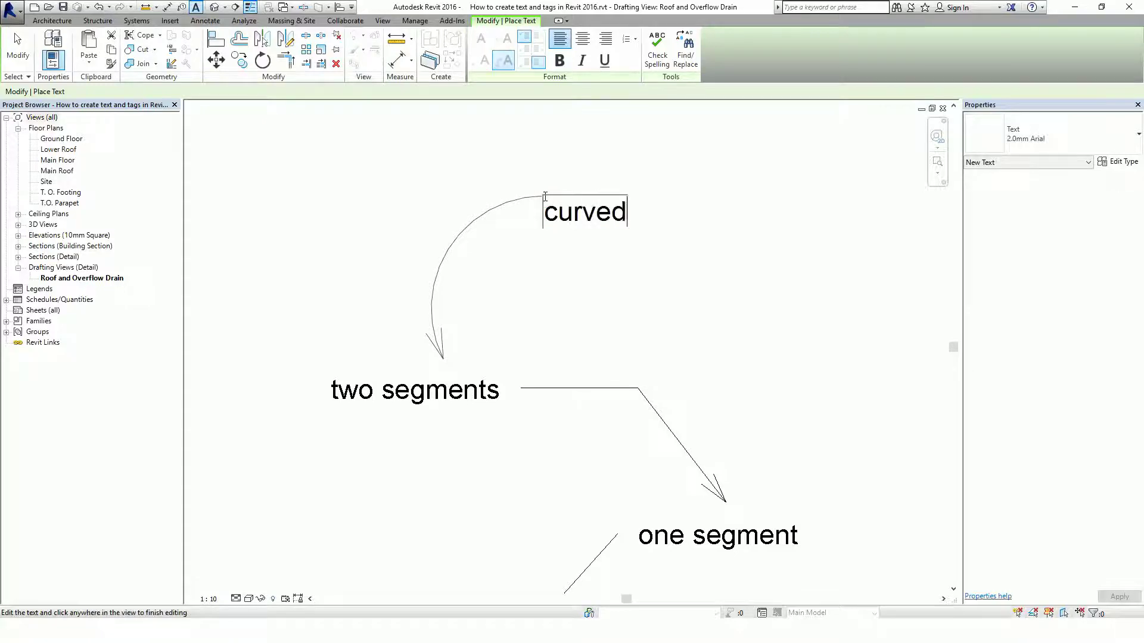
click(742, 339)
middle_drag(748, 345, 595, 288)
scroll(649, 248, down, 2)
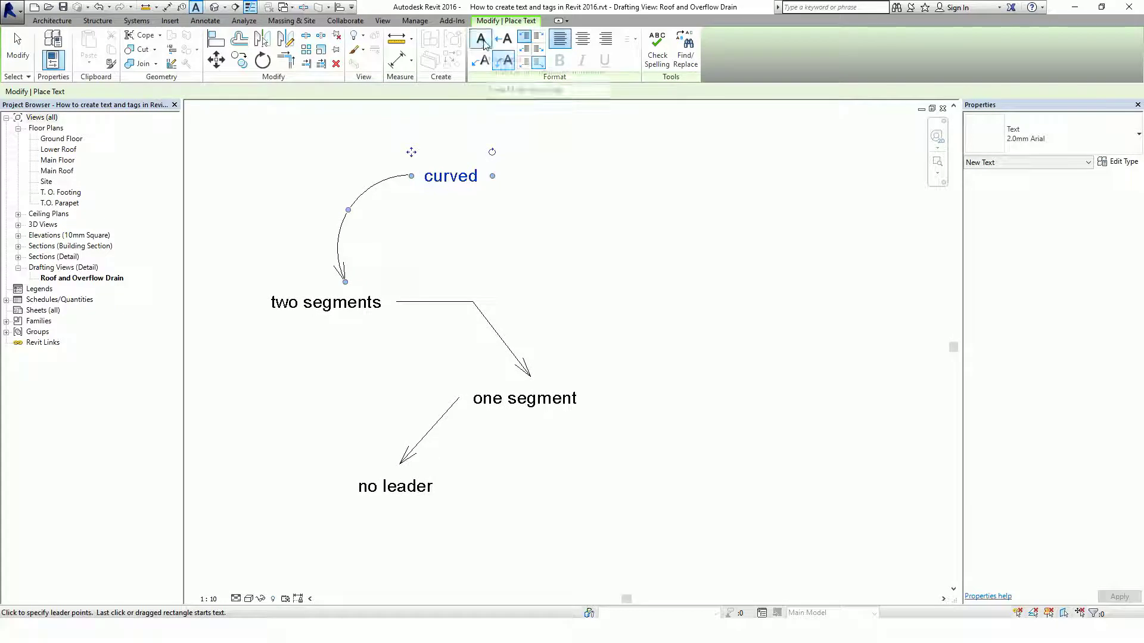
Start a new text note without a leader in empty space and enter "the quick brown fox" as its first line
key(ctrl)
key(ctrl)
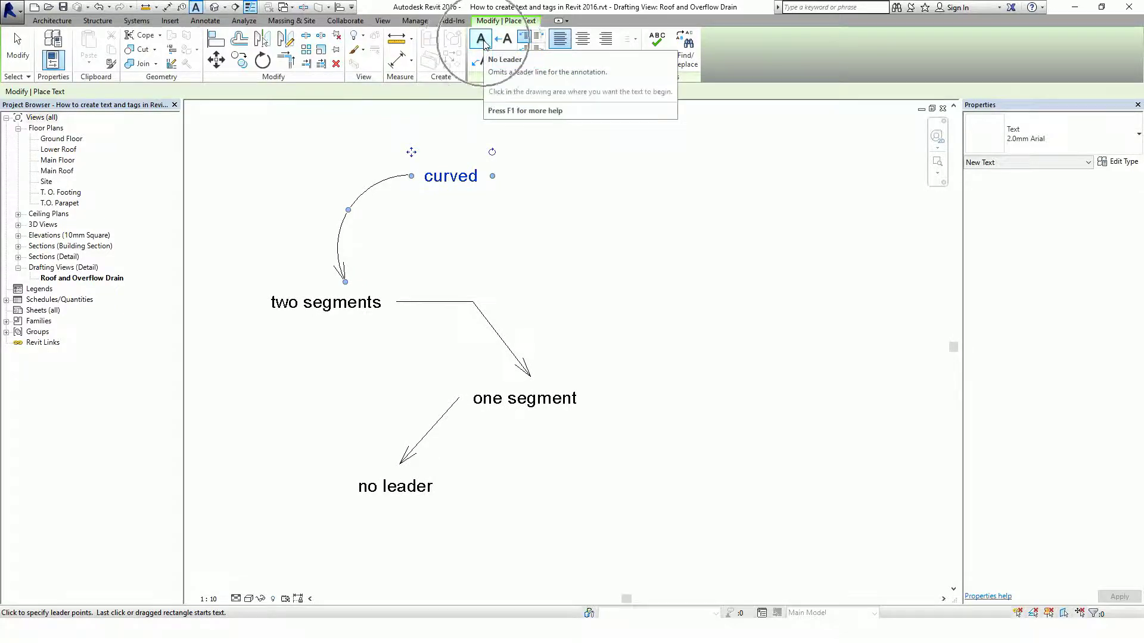
click(484, 46)
mouse_move(737, 284)
middle_down()
mouse_move(523, 345)
mouse_move(556, 293)
mouse_move(590, 284)
mouse_move(537, 298)
middle_up()
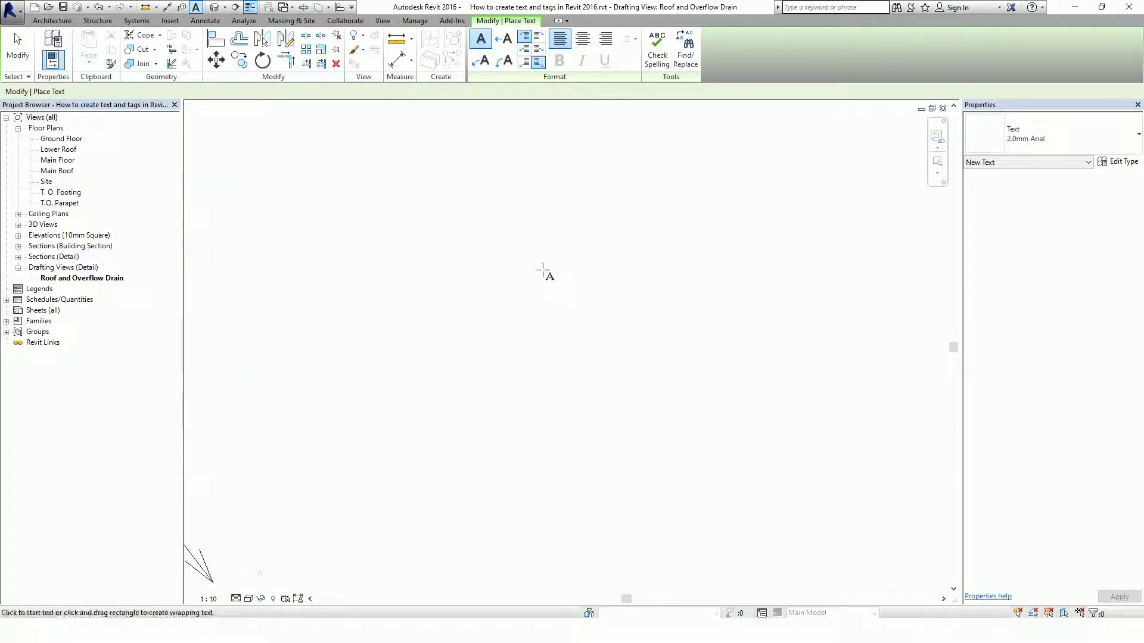
click(544, 272)
text(th)
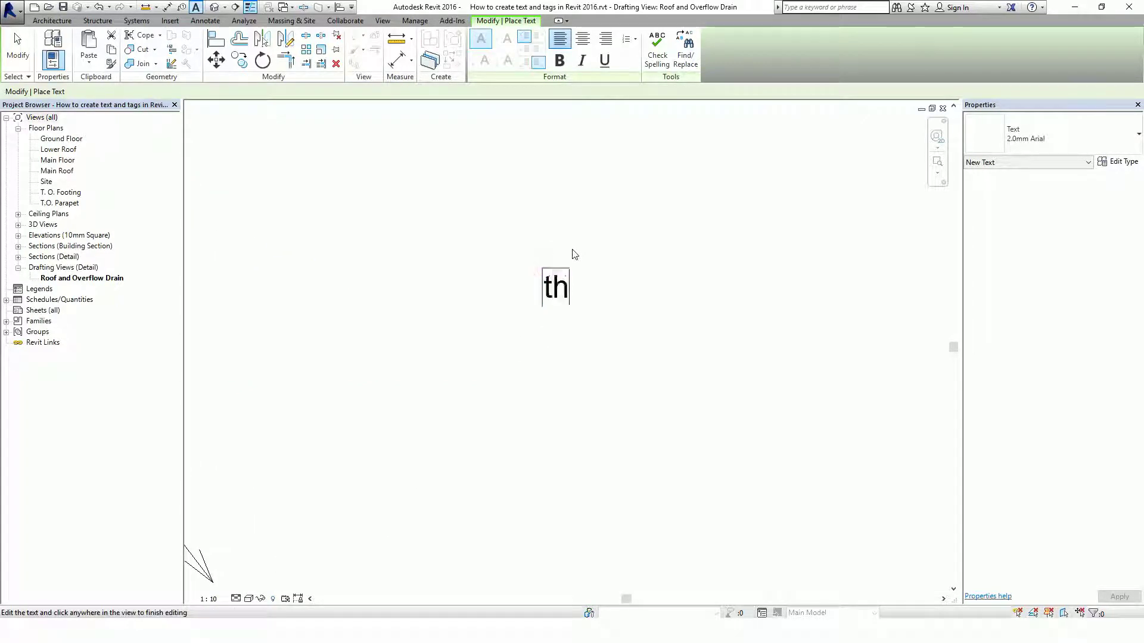
text(e quick brownb)
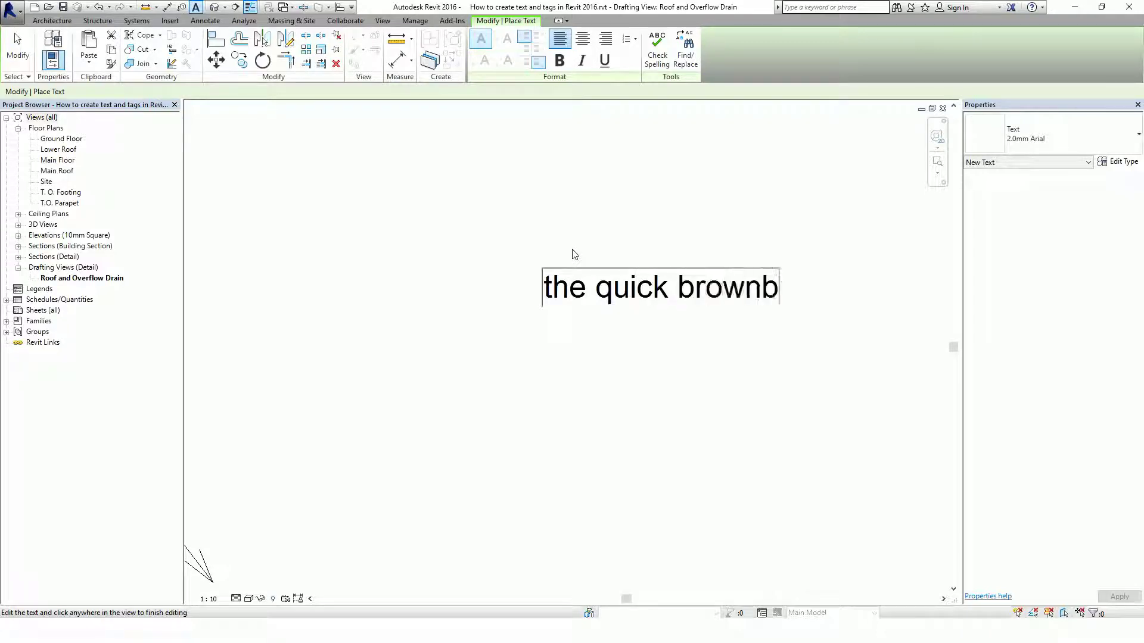
key(BackSpace)
text(\)
key(BackSpace)
text(fox)
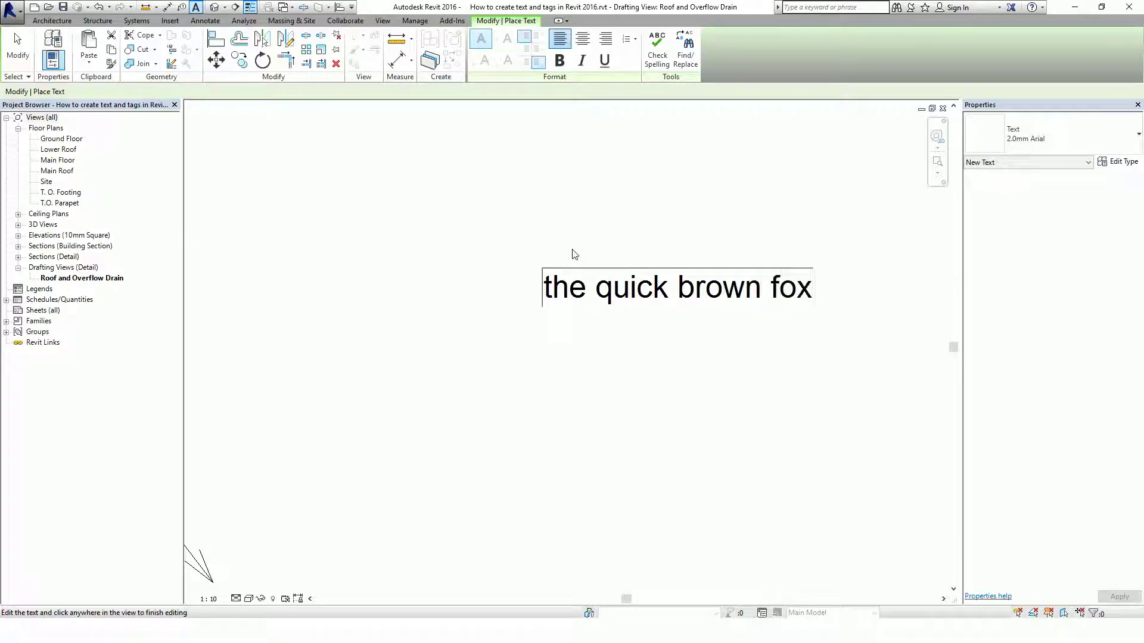
Add the lines "jumps over the" and "lazy dog" to the note and finish editing it
key(Return)
text(ju)
text(ps )
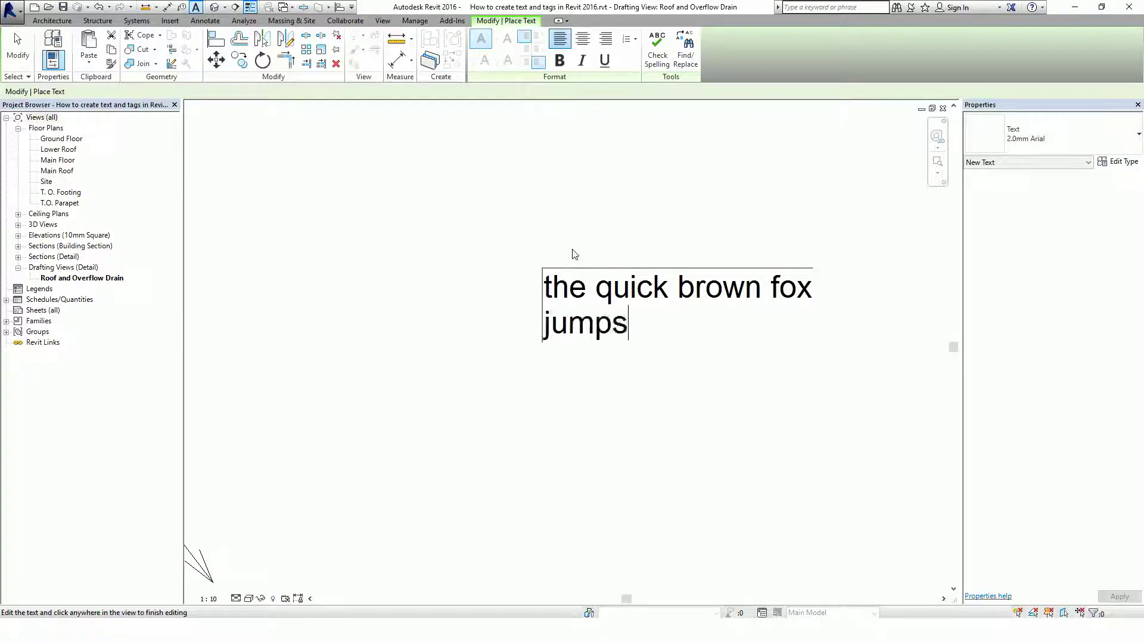
text(over the )
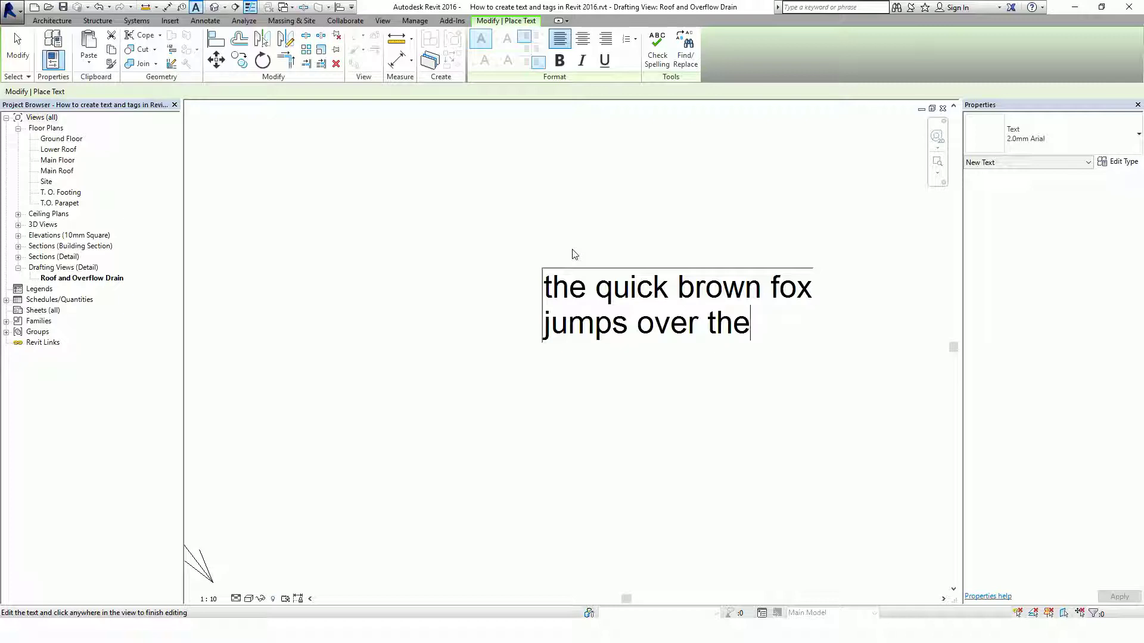
text(lazy dog)
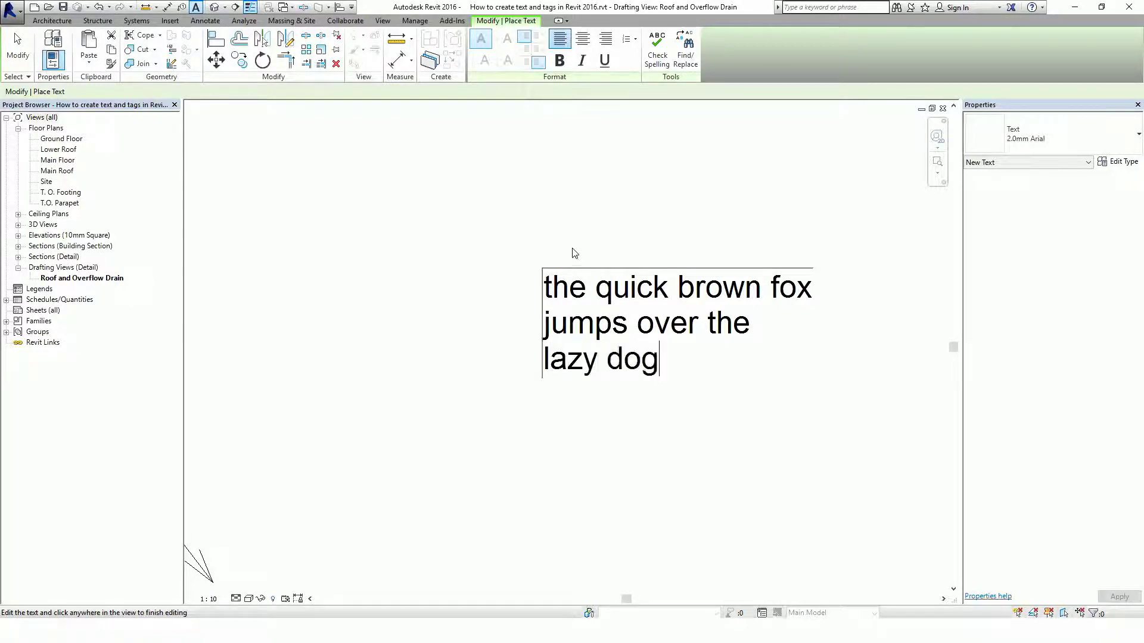
click(827, 403)
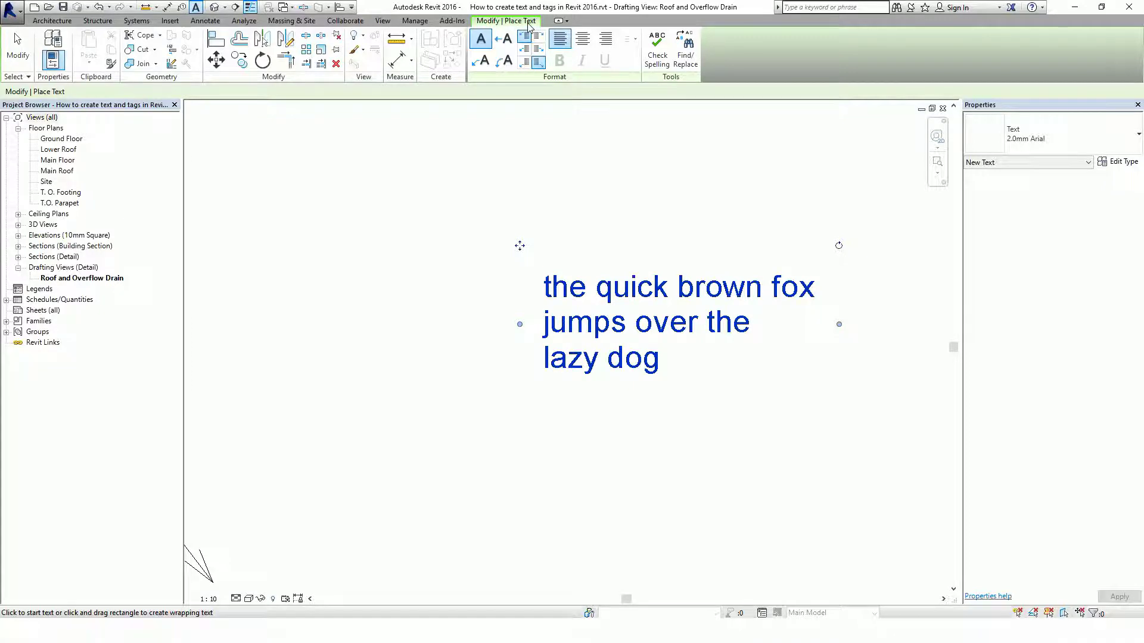
Choose centre alignment for new text notes and end text placement
click(586, 44)
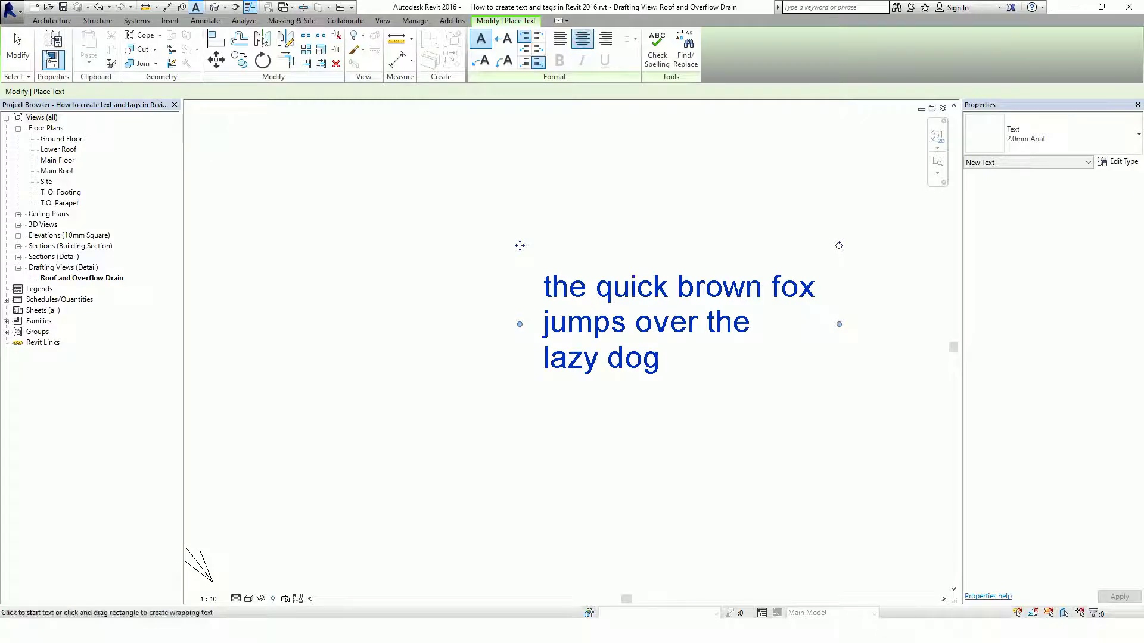
click(18, 49)
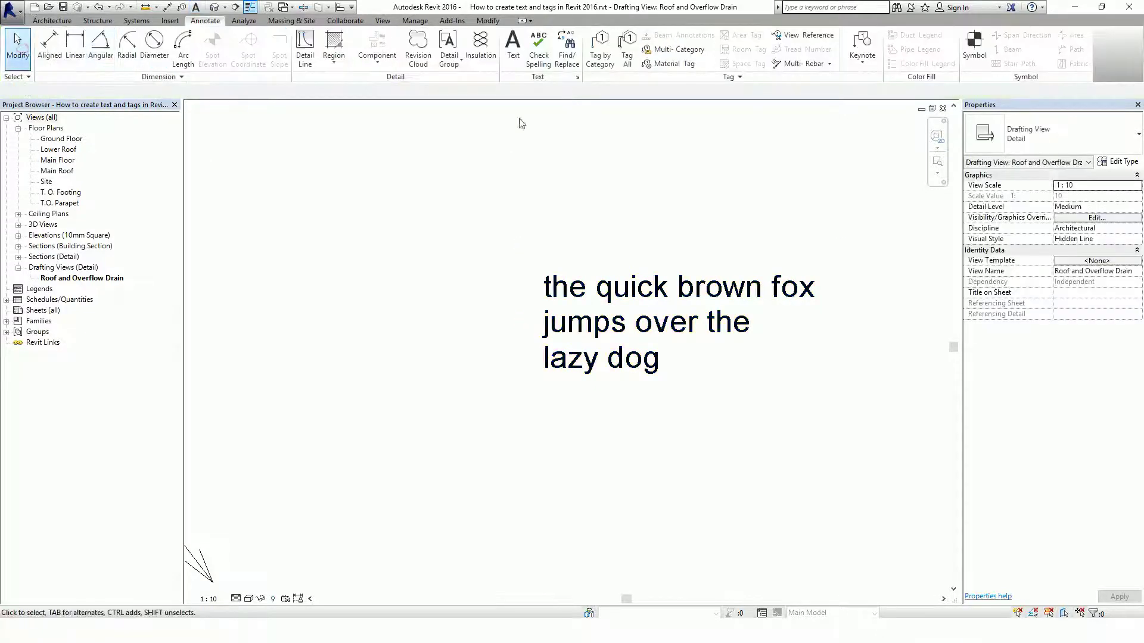
Centre-align the "the quick brown fox" note and add one straight leader on its left side and one on its right
click(645, 290)
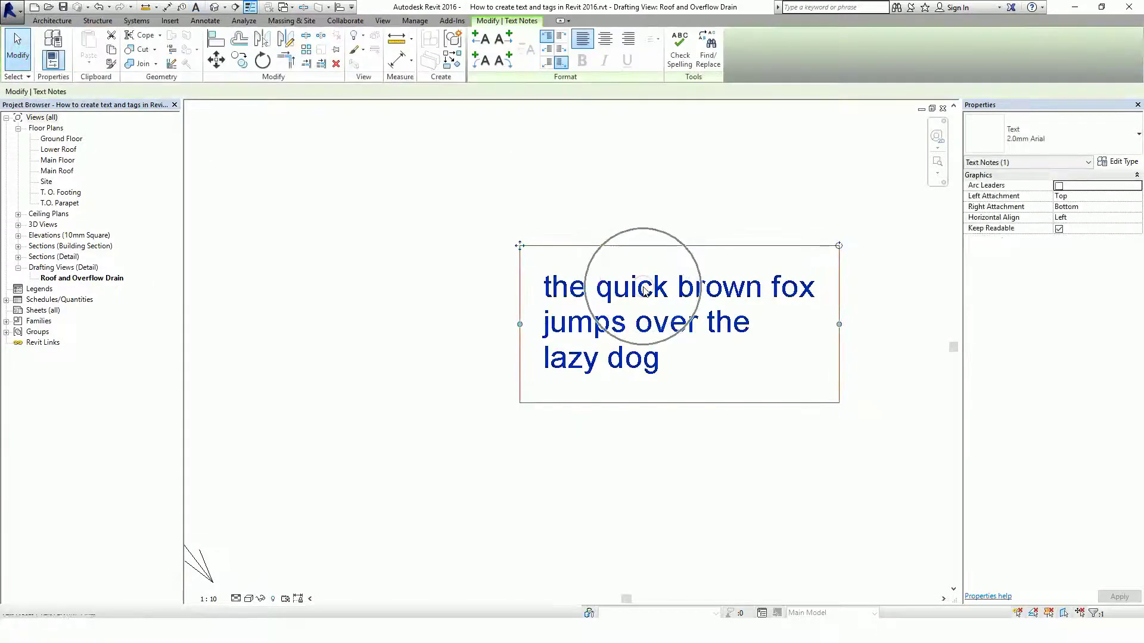
click(605, 42)
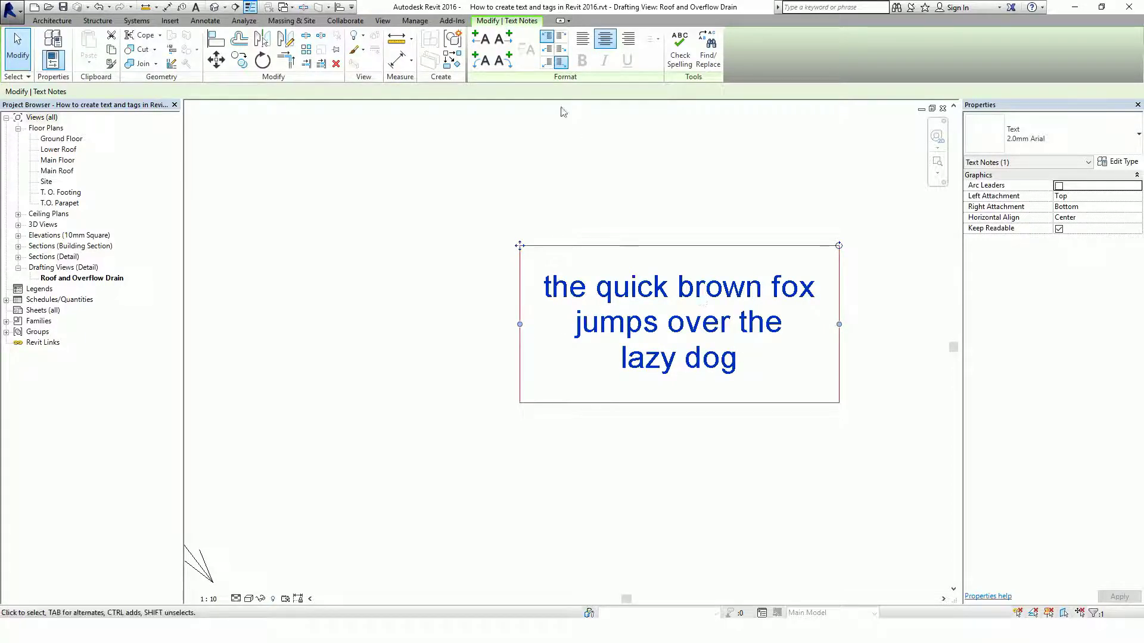
click(485, 49)
scroll(471, 310, down, 2)
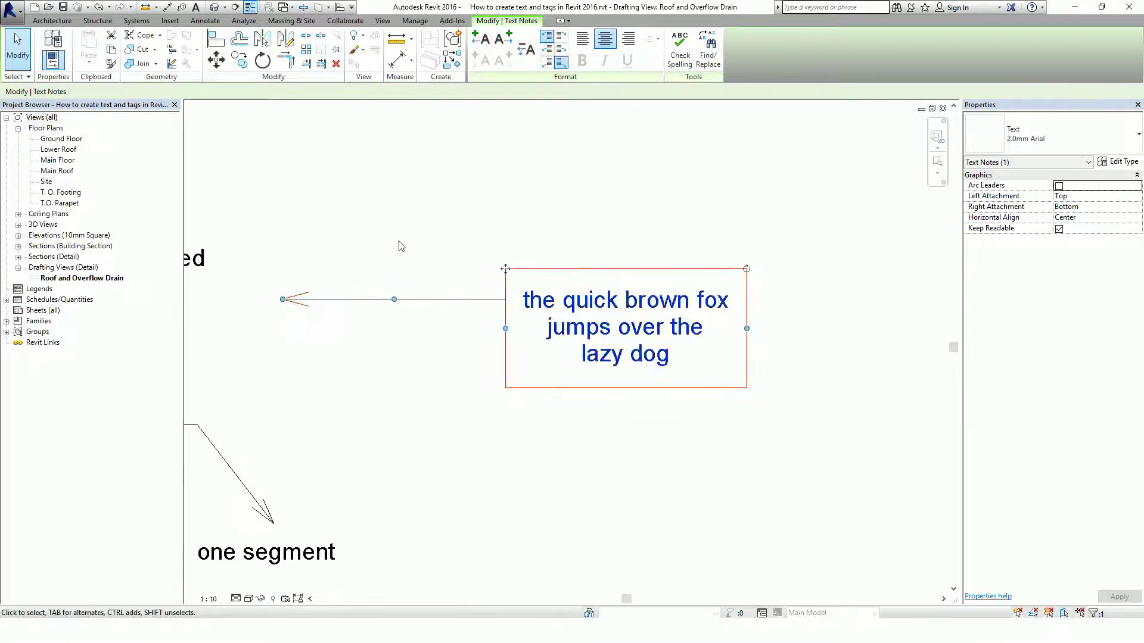
click(505, 40)
scroll(685, 387, down, 1)
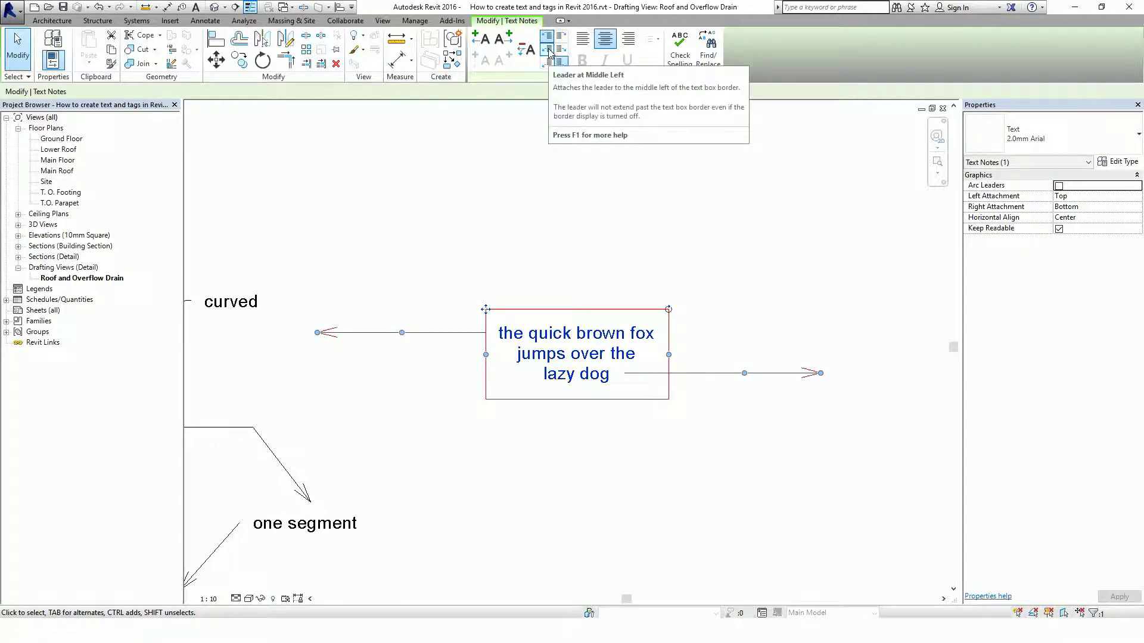
Attach the note's left and right leaders at the middle of the text box
click(548, 51)
scroll(431, 372, up, 2)
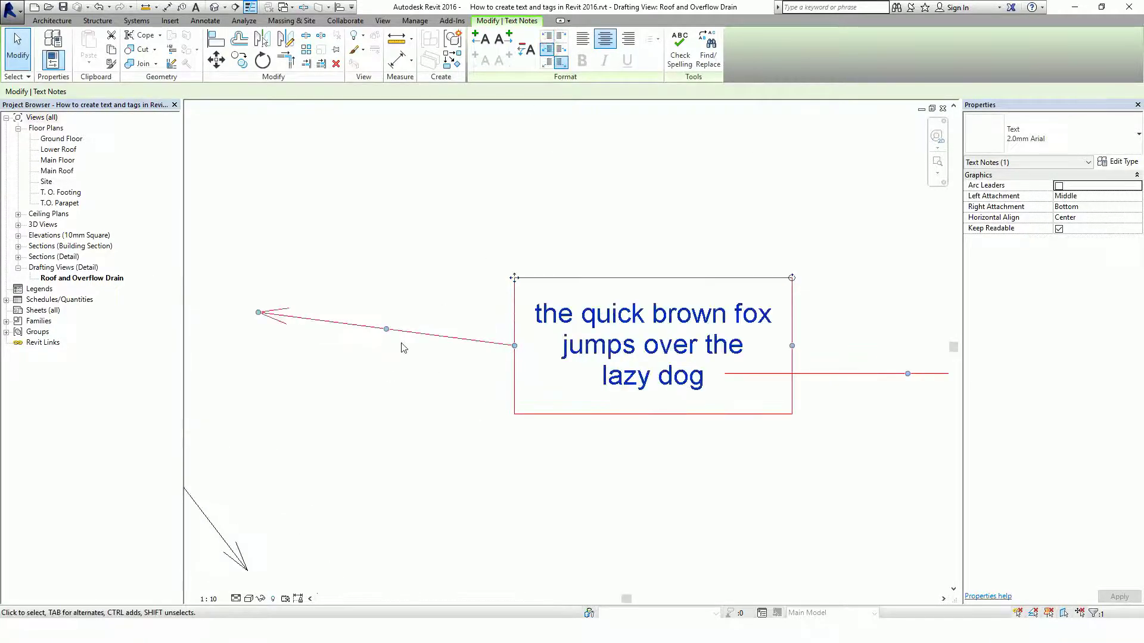
scroll(402, 347, down, 1)
middle_drag(467, 366, 374, 364)
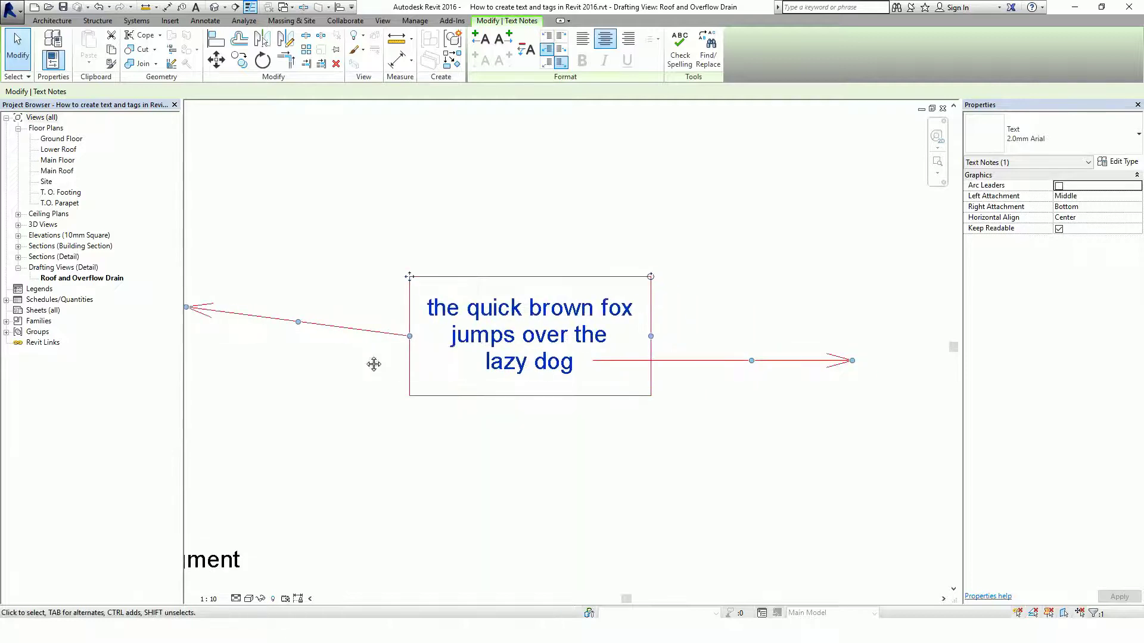
click(561, 52)
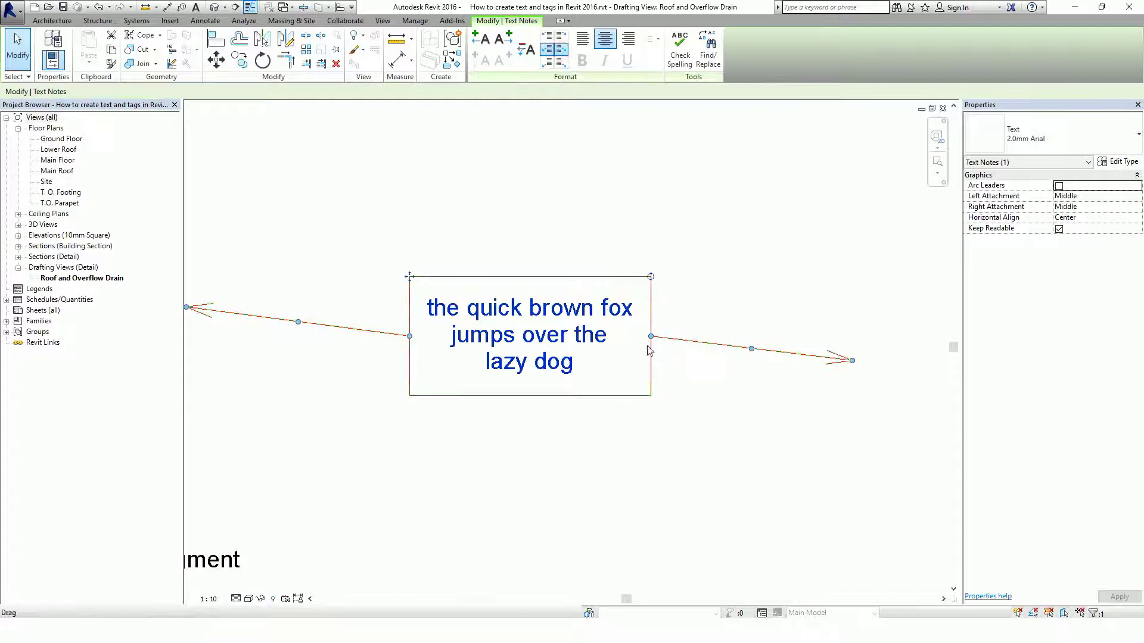
Try the top and bottom attachment points for both leaders of the note, then return both to the middle
click(561, 36)
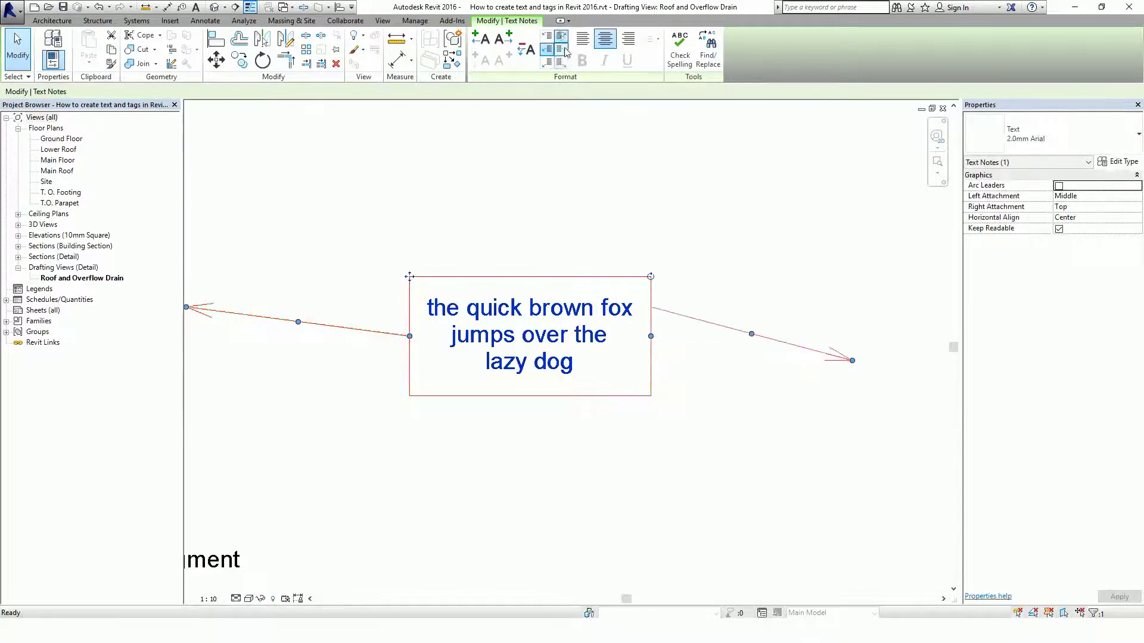
click(561, 52)
click(561, 61)
click(561, 51)
click(546, 61)
click(547, 49)
click(547, 36)
click(546, 49)
Reshape both leaders with a horizontal shoulder, angling the right arrow downwards and pointing the left arrow at the "one segment" note
scroll(766, 345, down, 3)
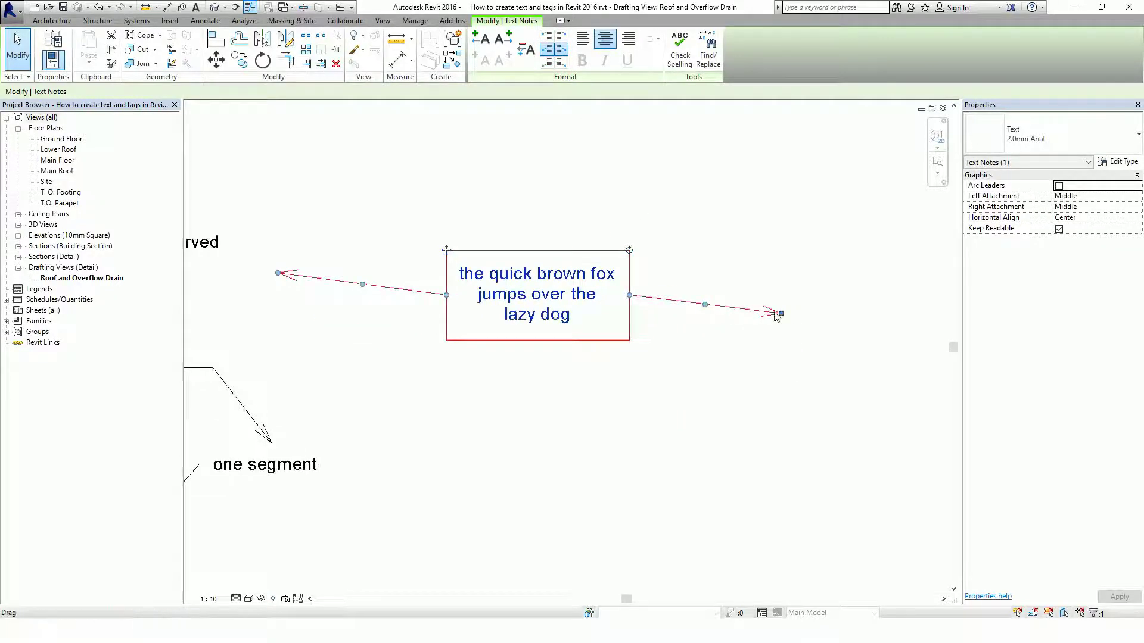
drag(782, 316, 794, 393)
mouse_move(705, 304)
mouse_down()
mouse_move(717, 355)
mouse_move(712, 295)
mouse_up()
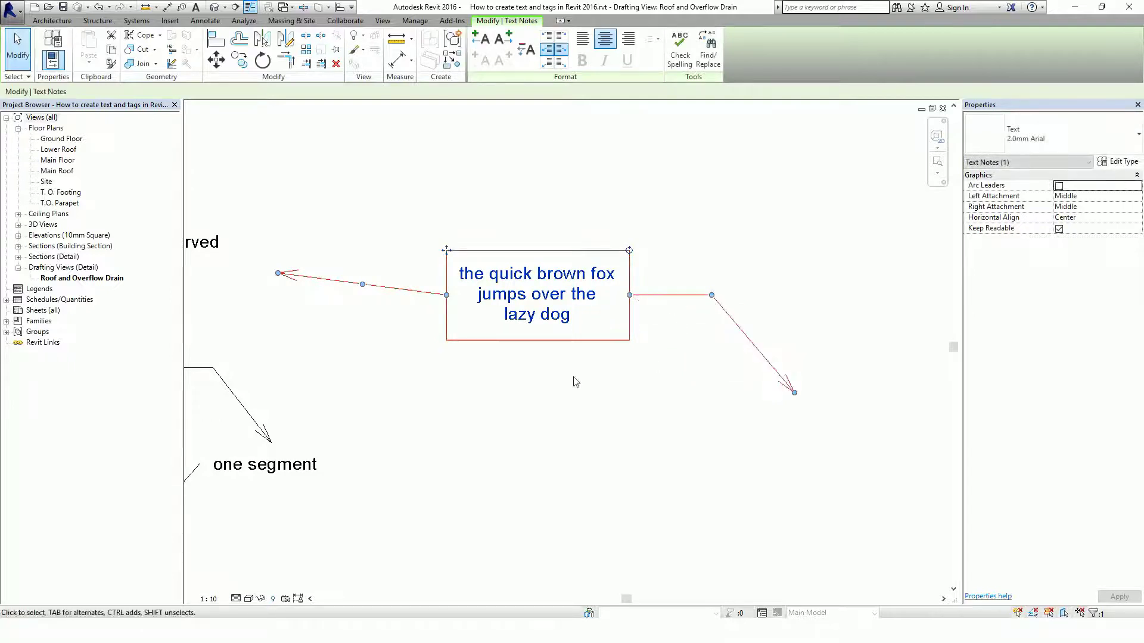
middle_drag(353, 292, 425, 275)
drag(351, 257, 361, 432)
drag(440, 356, 423, 278)
click(594, 439)
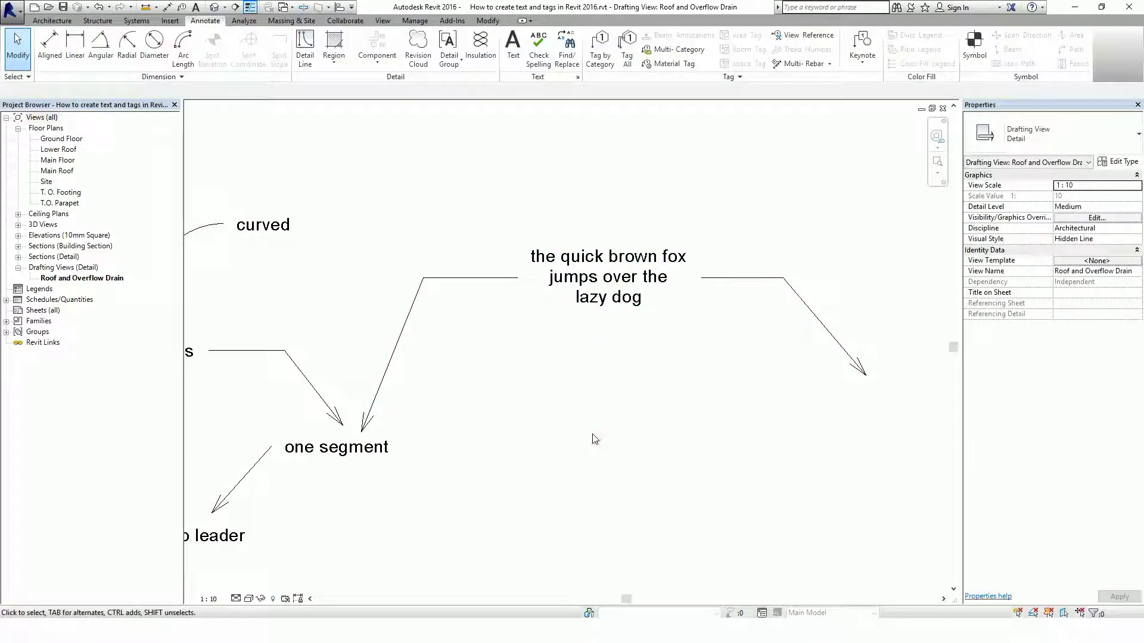
Add three more straight leaders on the right and four more on the left of the "the quick brown fox" note
click(623, 263)
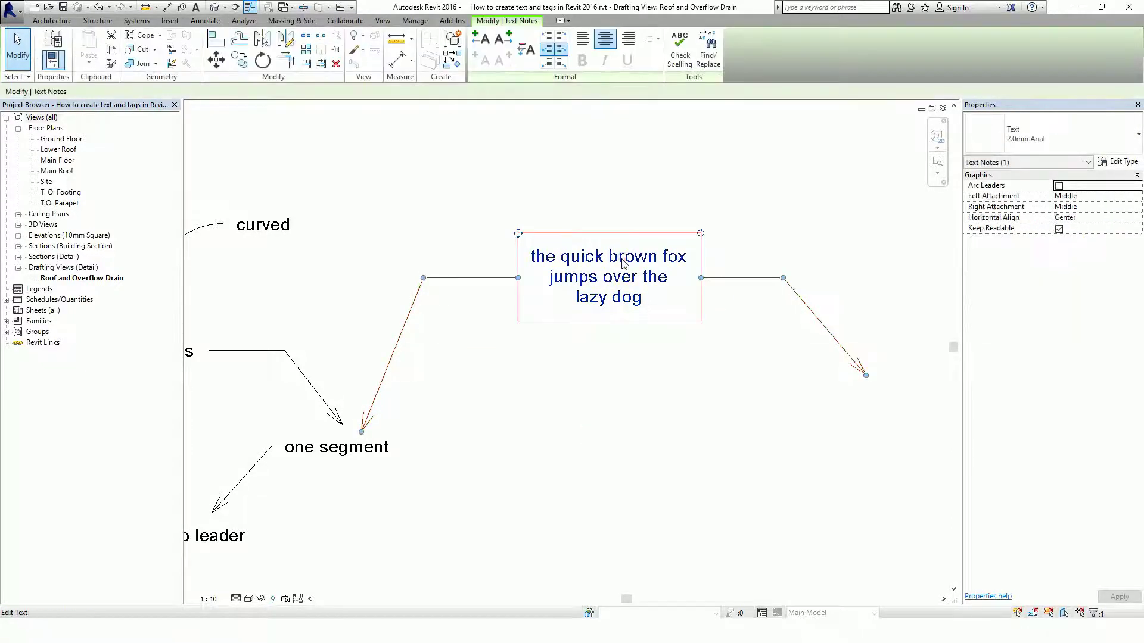
click(504, 41)
click(505, 41)
click(505, 41)
click(481, 41)
click(481, 41)
click(481, 40)
click(481, 41)
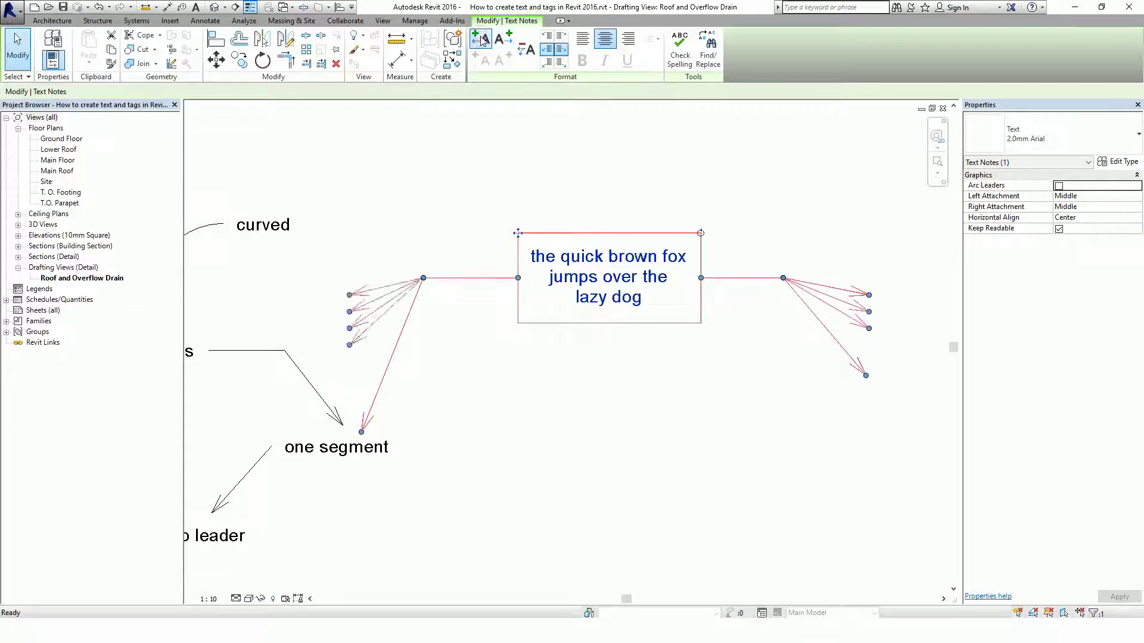
Remove the seven extra leaders from the note, keeping one on each side, and deselect it
click(524, 50)
click(525, 50)
click(525, 50)
click(525, 50)
click(525, 50)
click(525, 50)
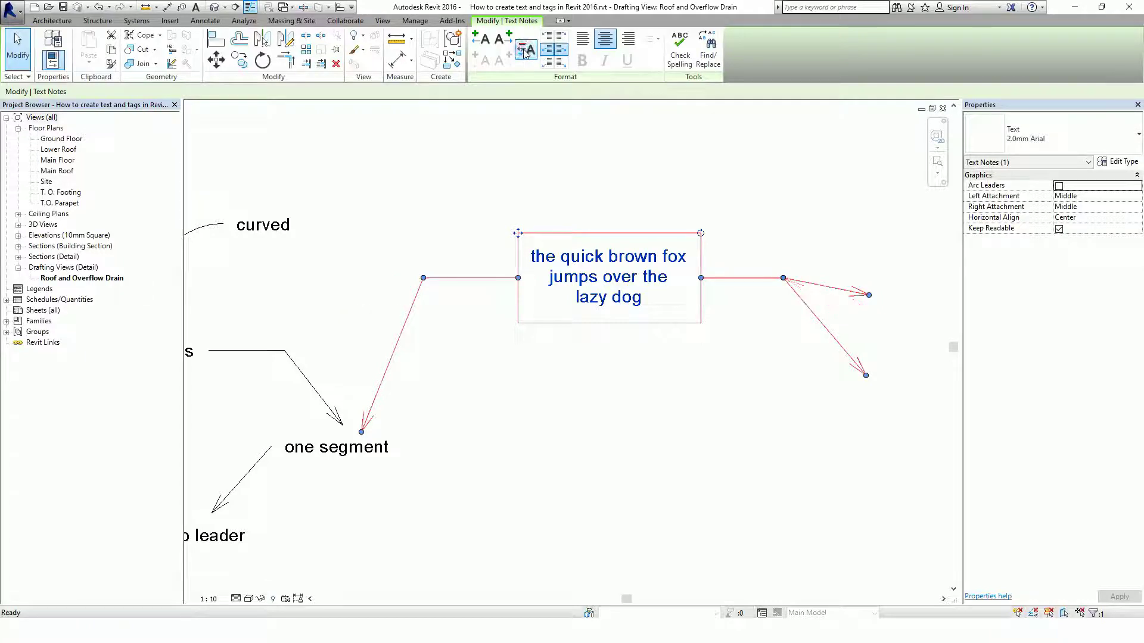
click(525, 50)
click(590, 399)
scroll(591, 402, down, 1)
scroll(592, 407, up, 2)
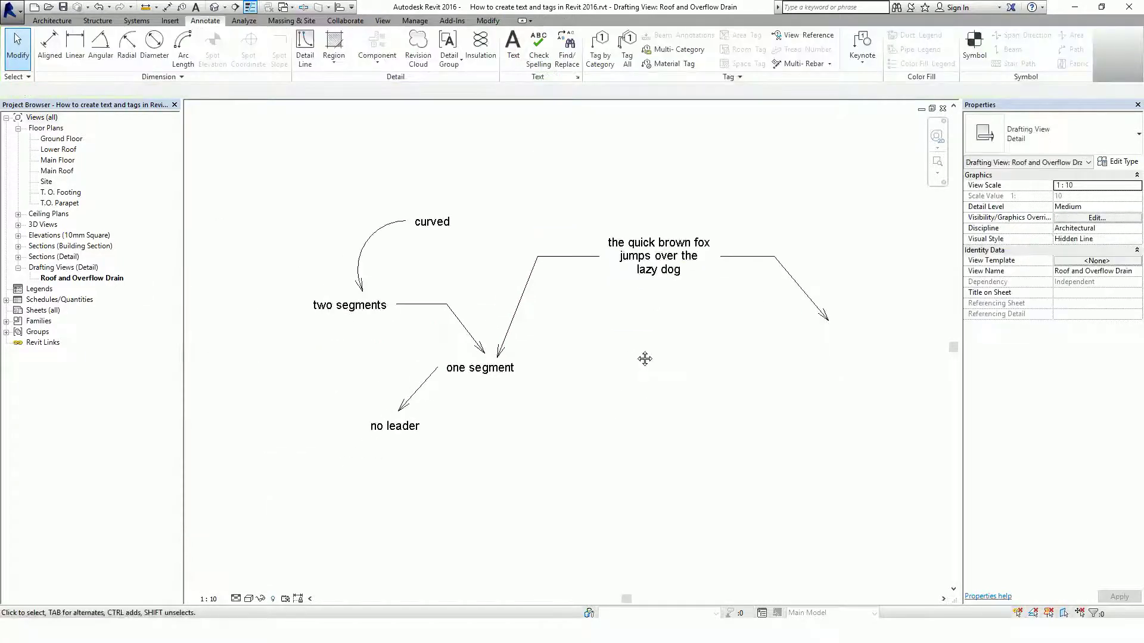
click(514, 47)
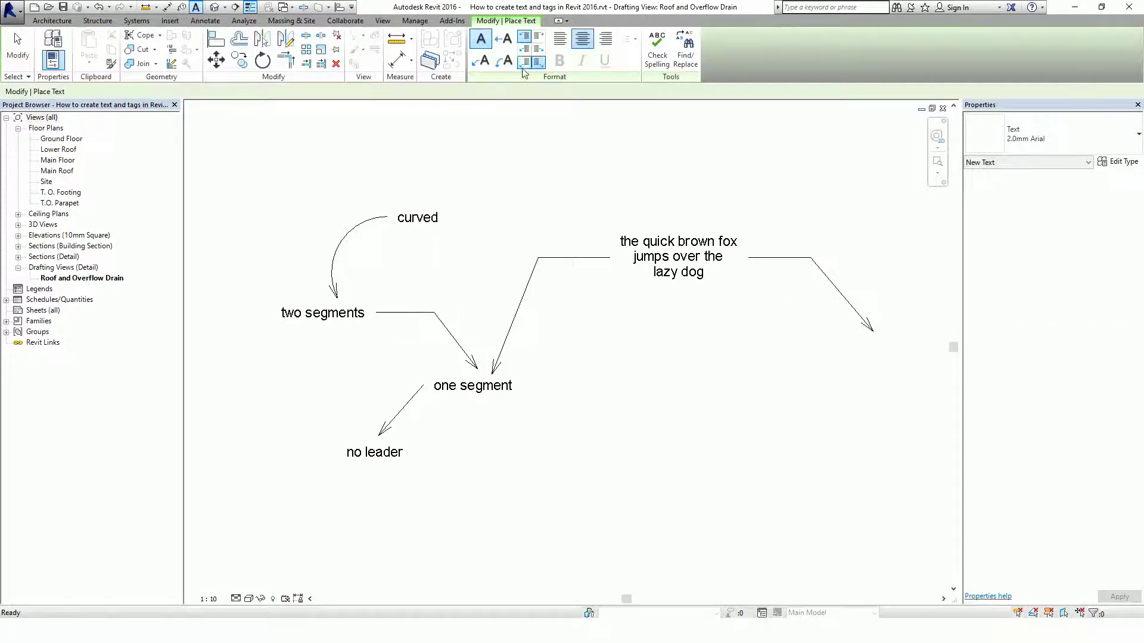
click(538, 60)
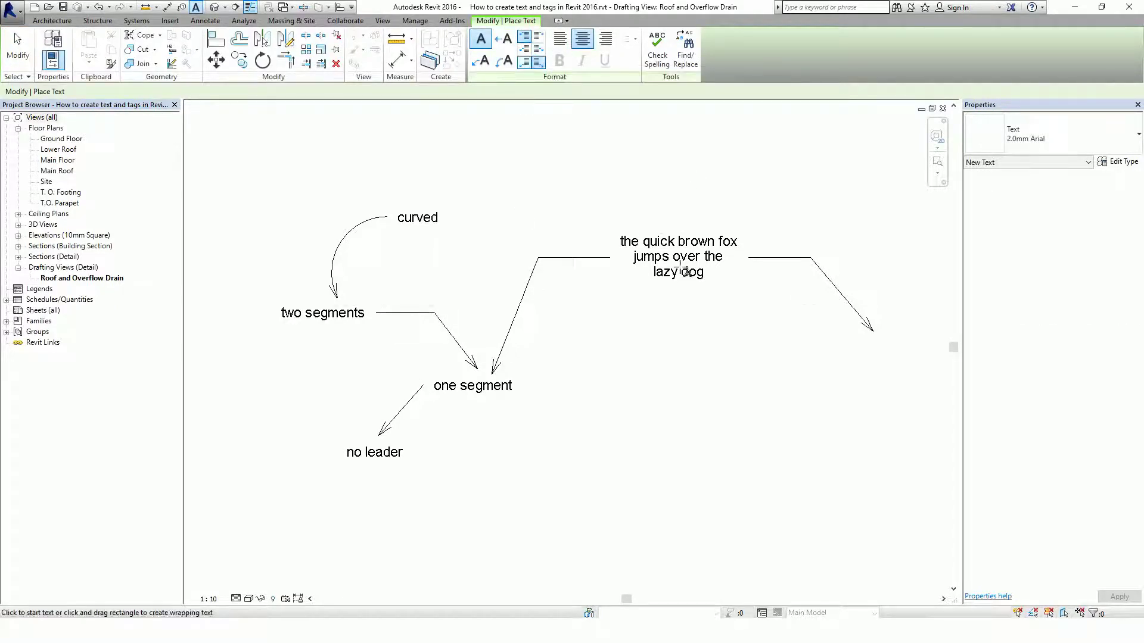
click(18, 54)
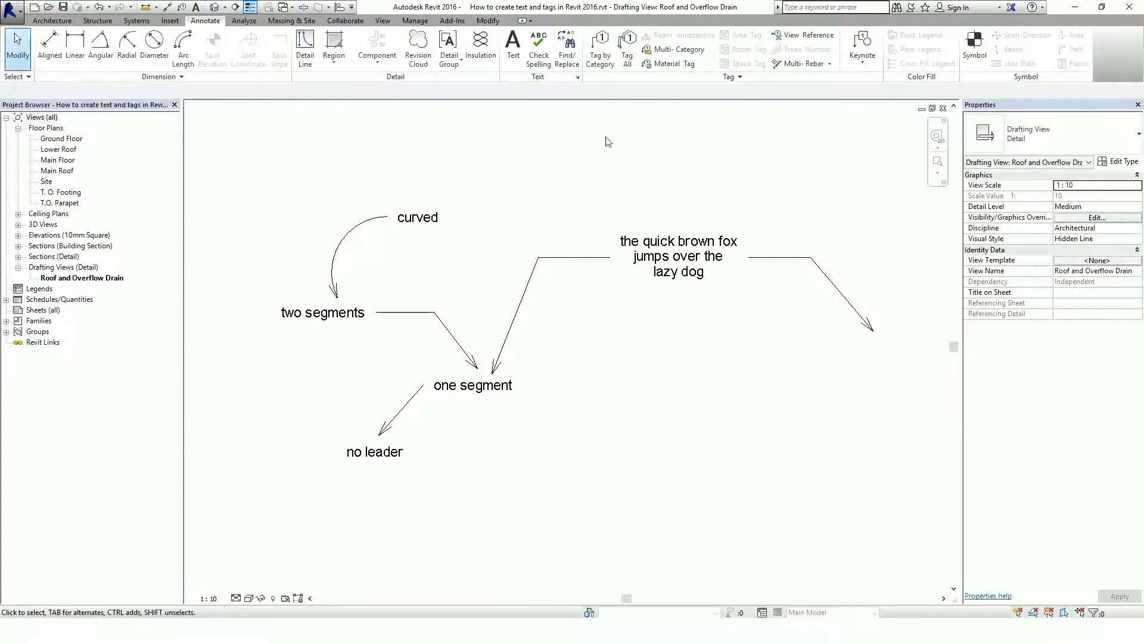
middle_drag(521, 391, 567, 329)
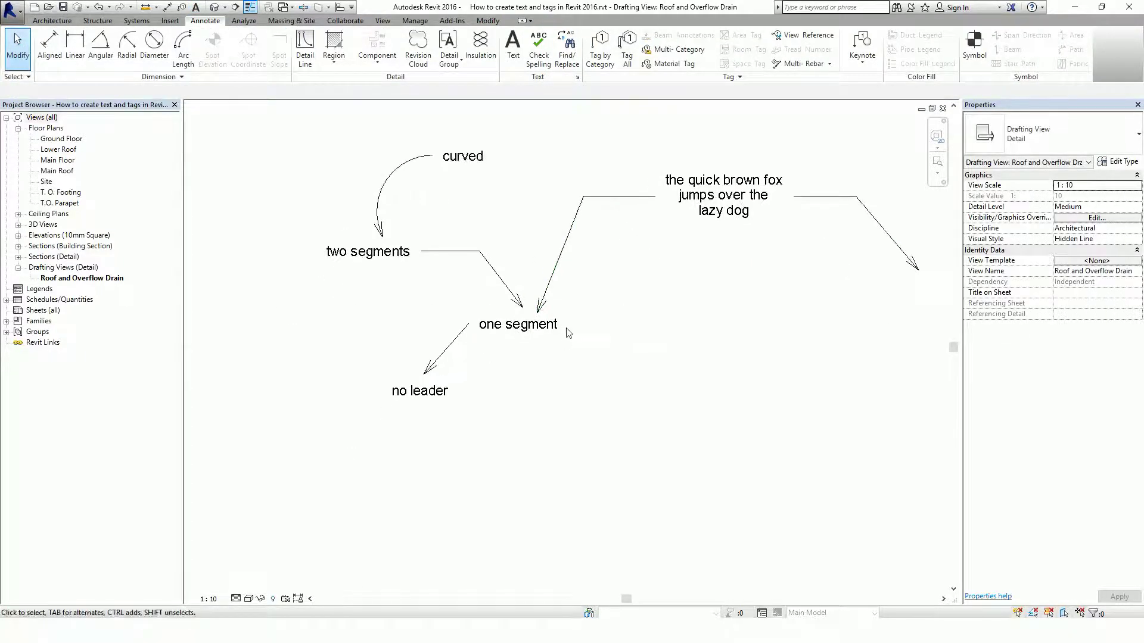
click(436, 397)
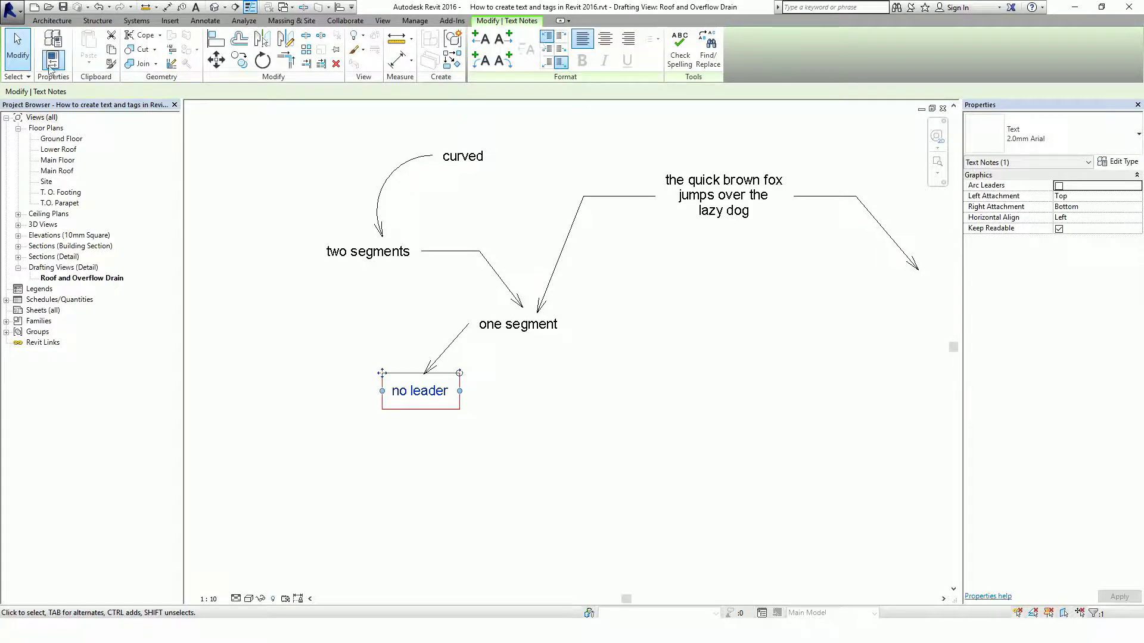
click(9, 56)
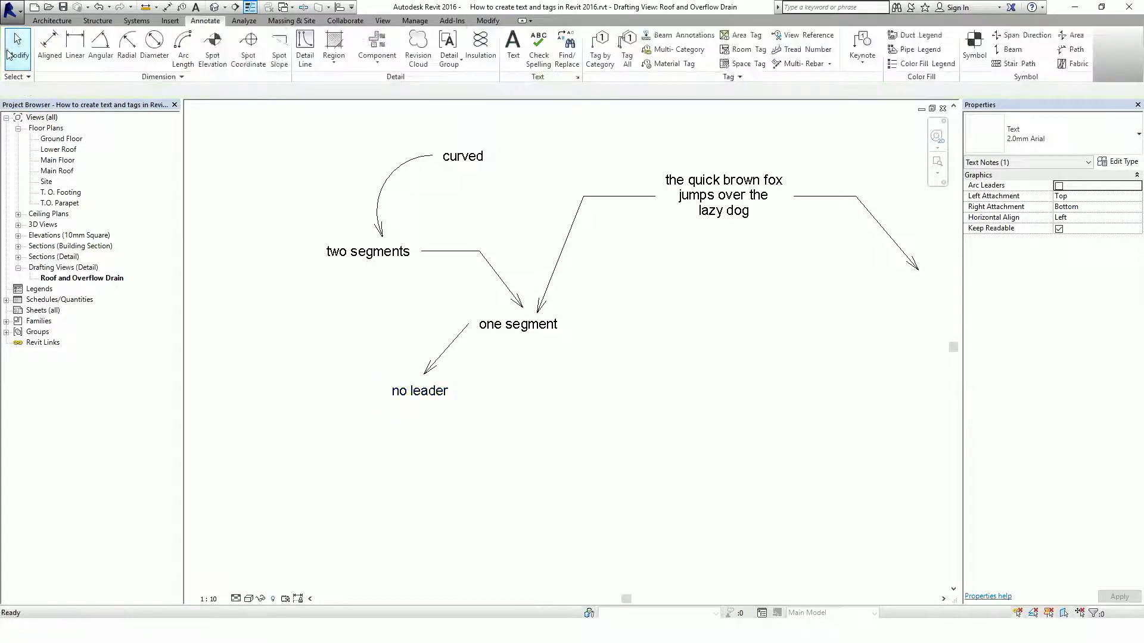
Start a new text note and duplicate the 2.0mm Arial text type under the name "3.0mm RomanC"
click(514, 48)
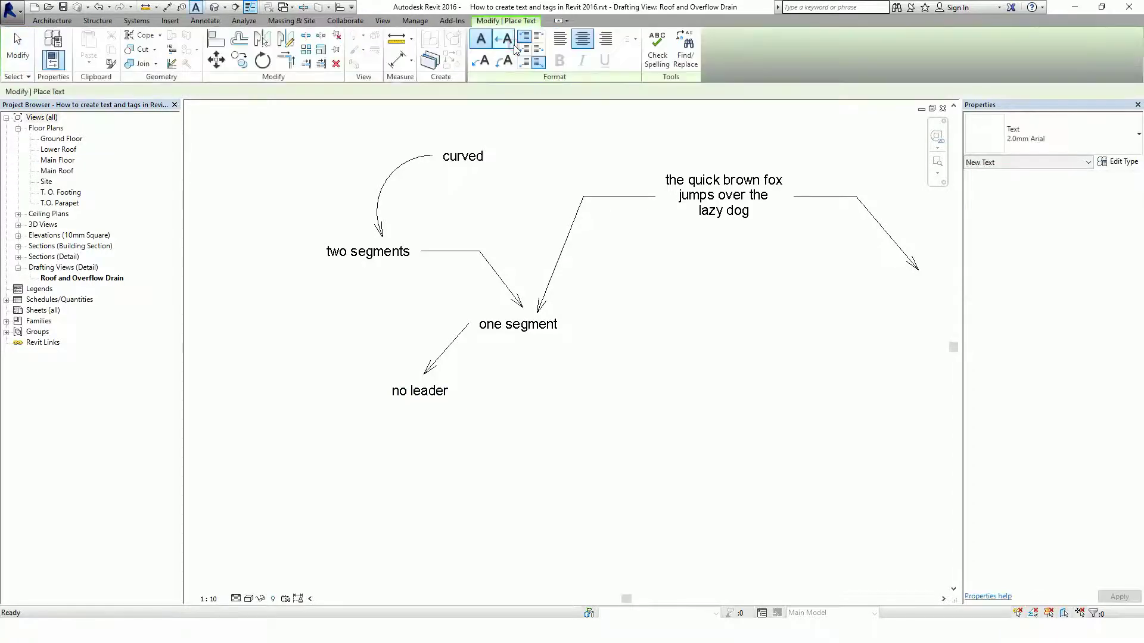
click(1087, 140)
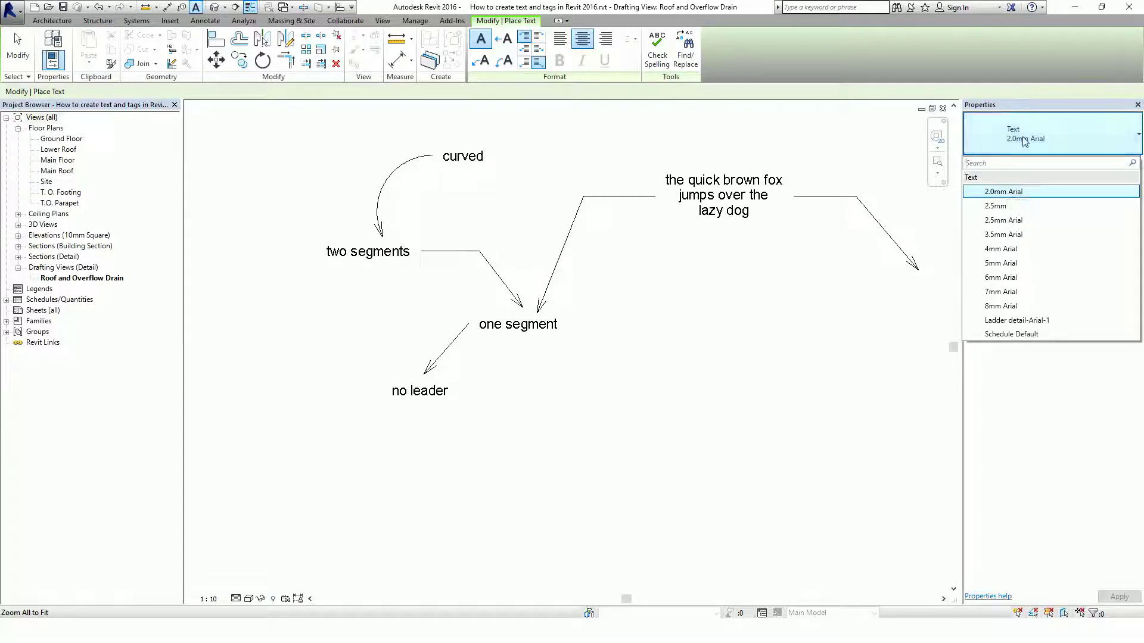
click(1037, 140)
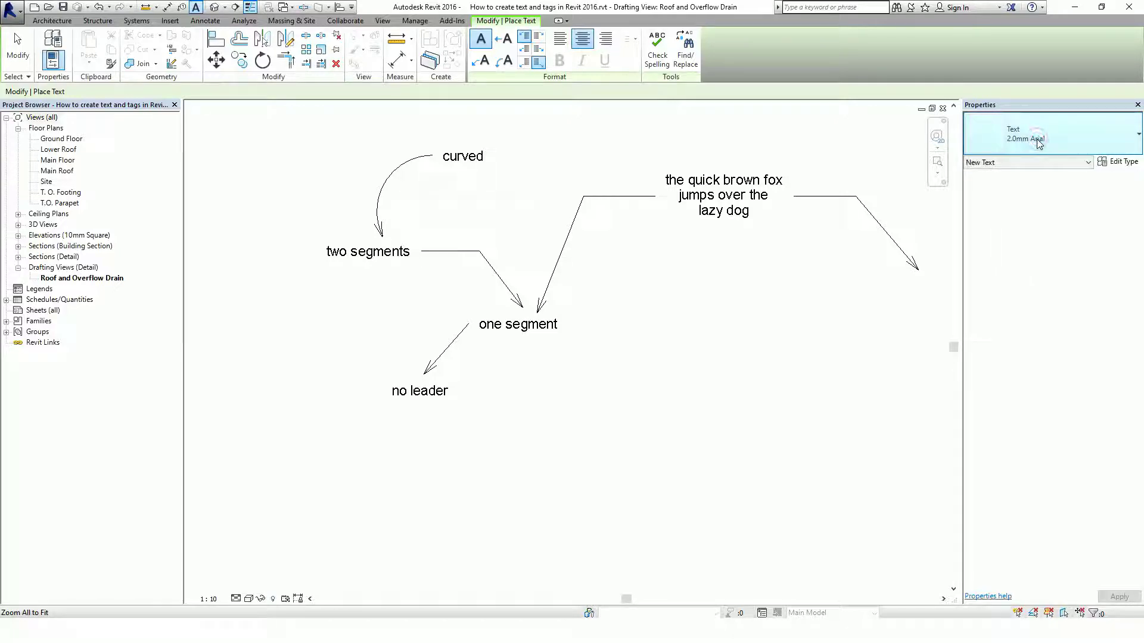
click(1119, 162)
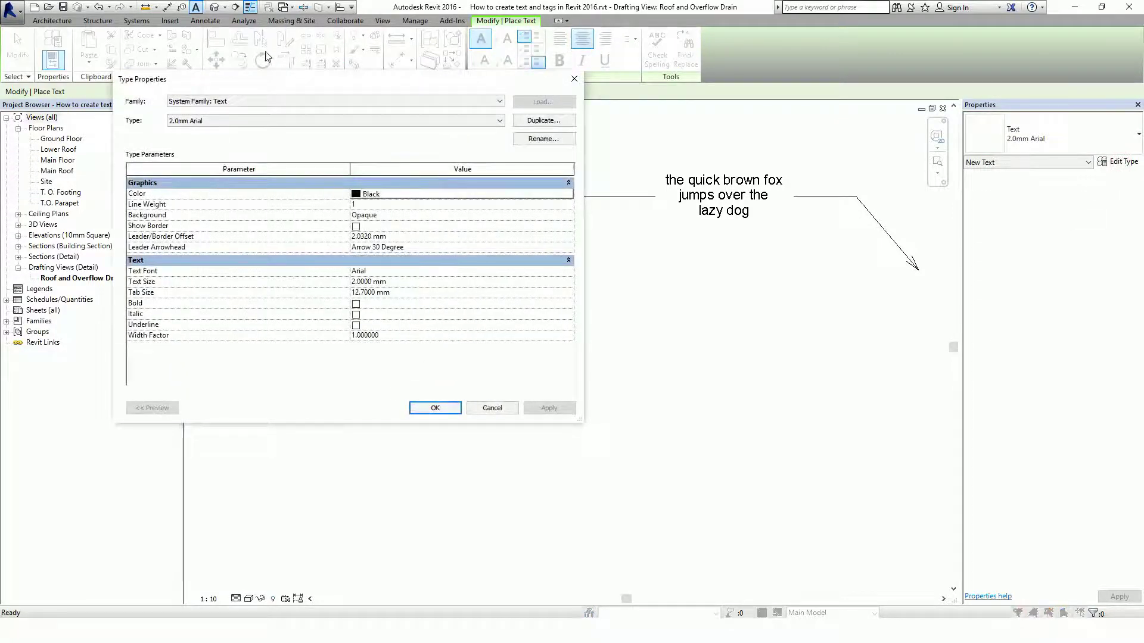
drag(288, 83, 457, 109)
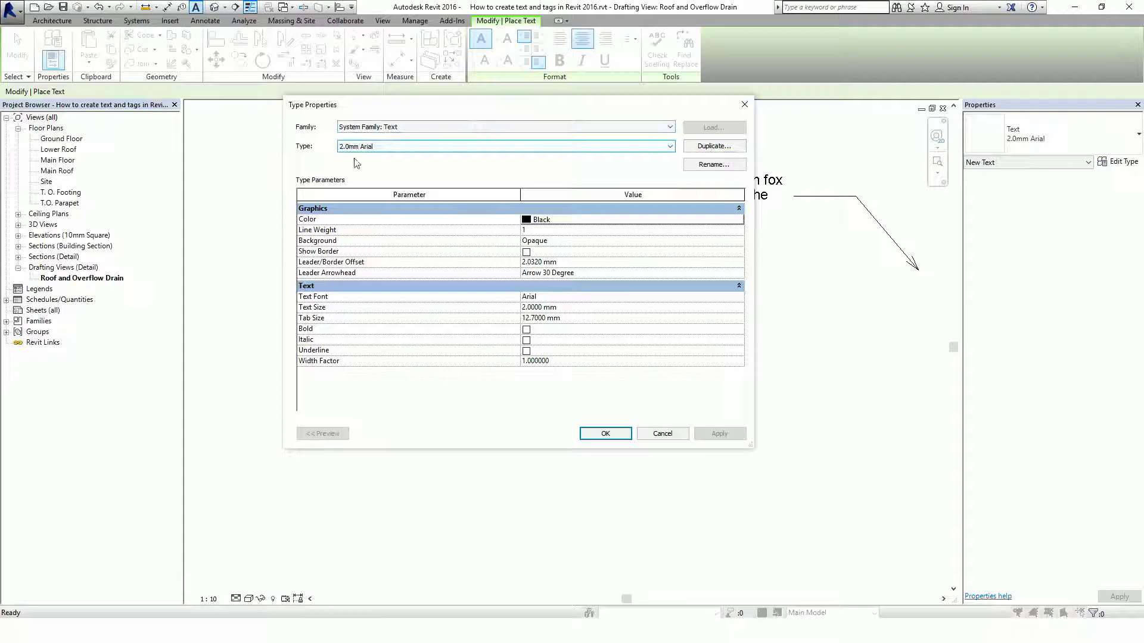
click(713, 148)
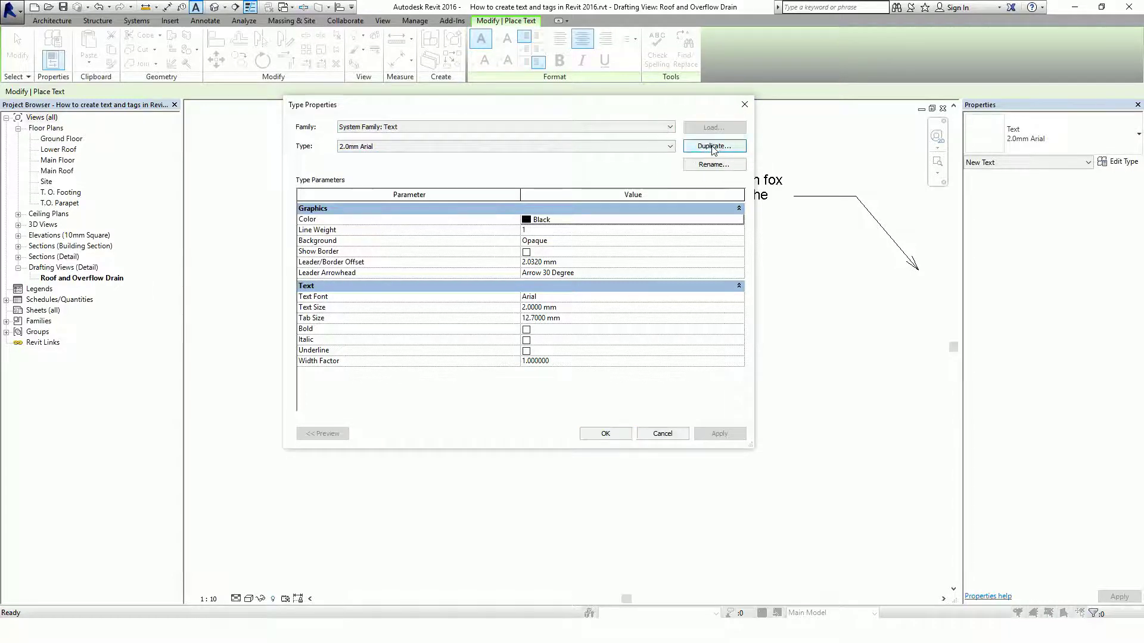
click(633, 300)
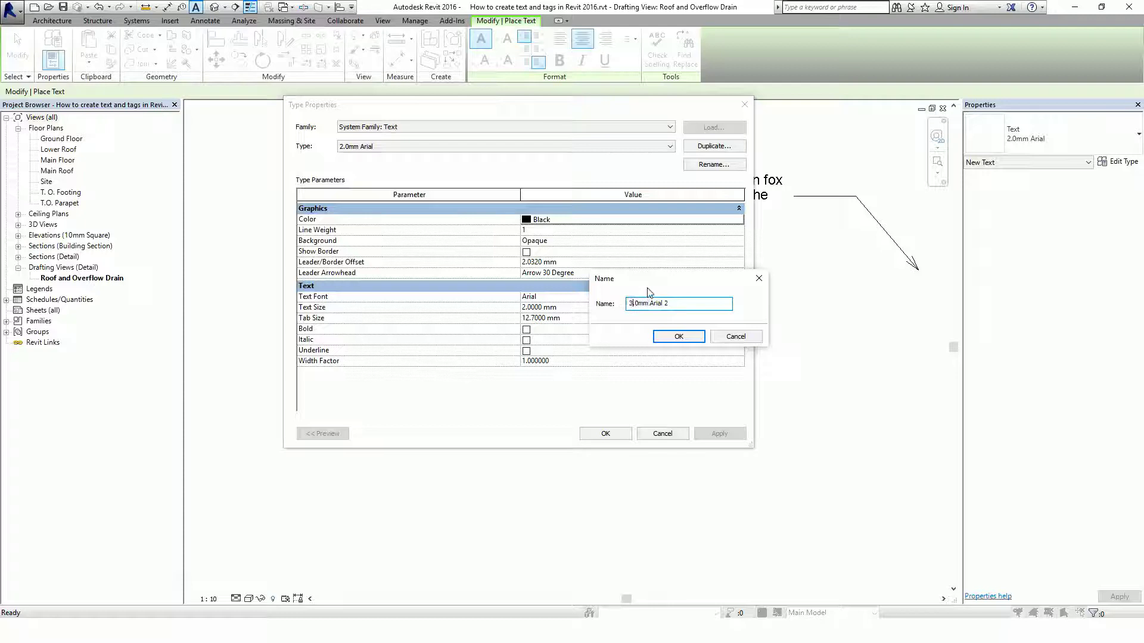
key(BackSpace)
text(3)
click(685, 339)
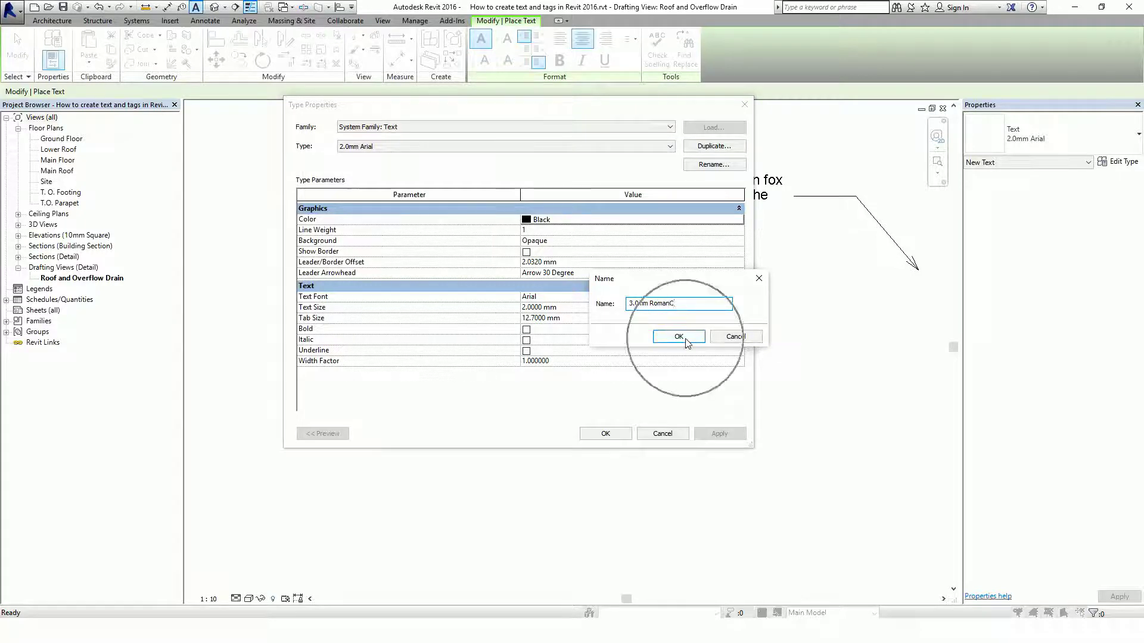
Set the text size of the 3.0mm RomanC type to 3 mm and its colour to blue
click(363, 152)
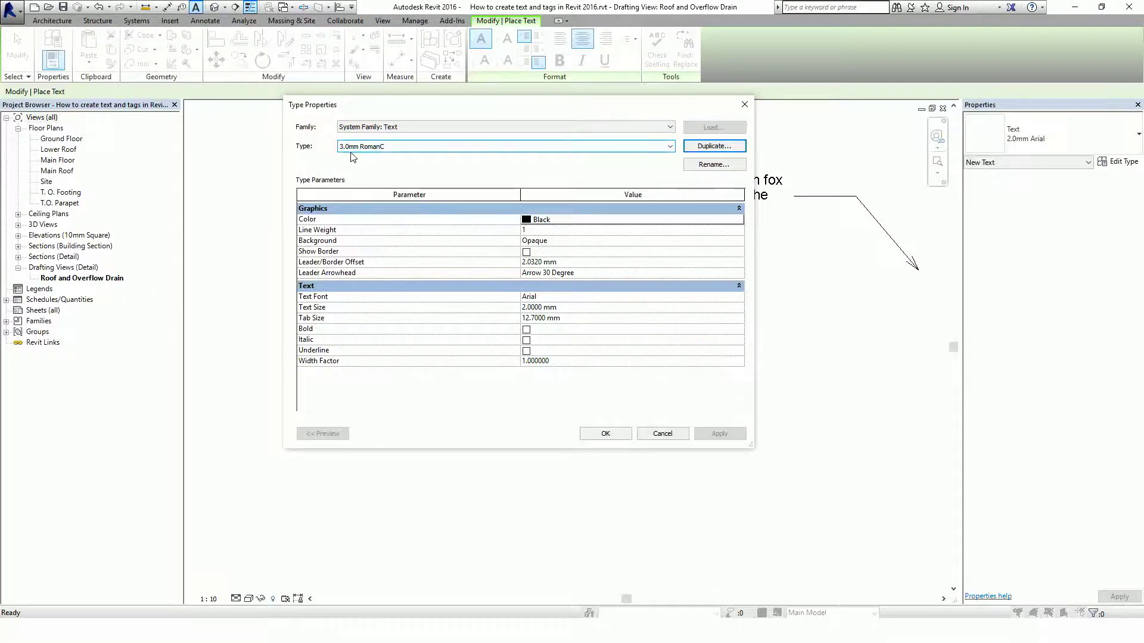
click(565, 308)
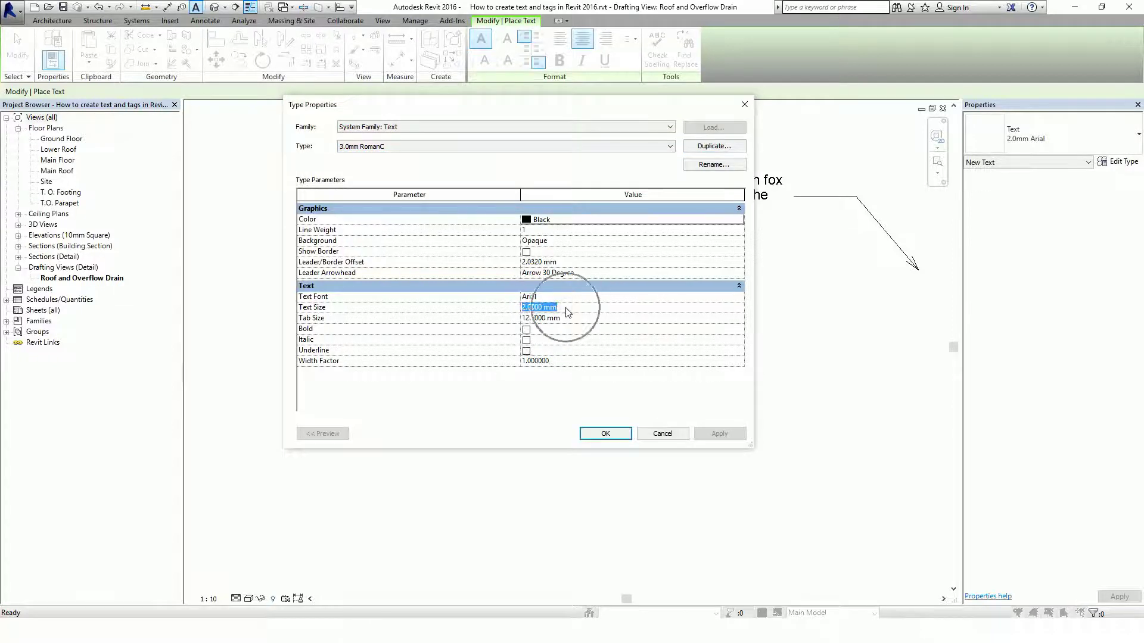
text(3)
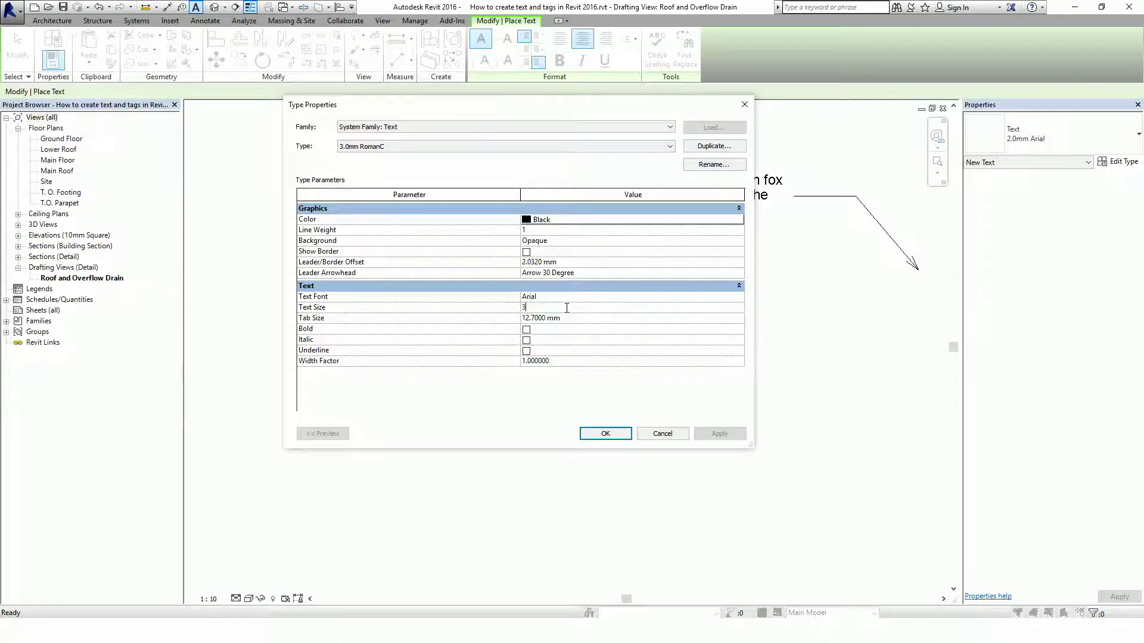
click(568, 221)
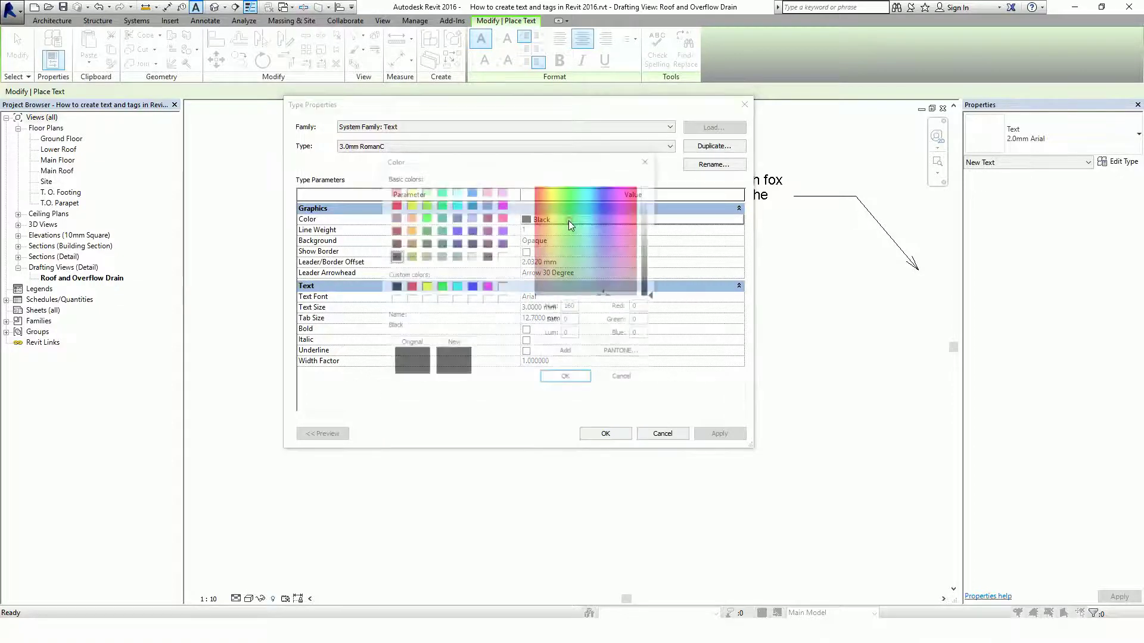
click(471, 288)
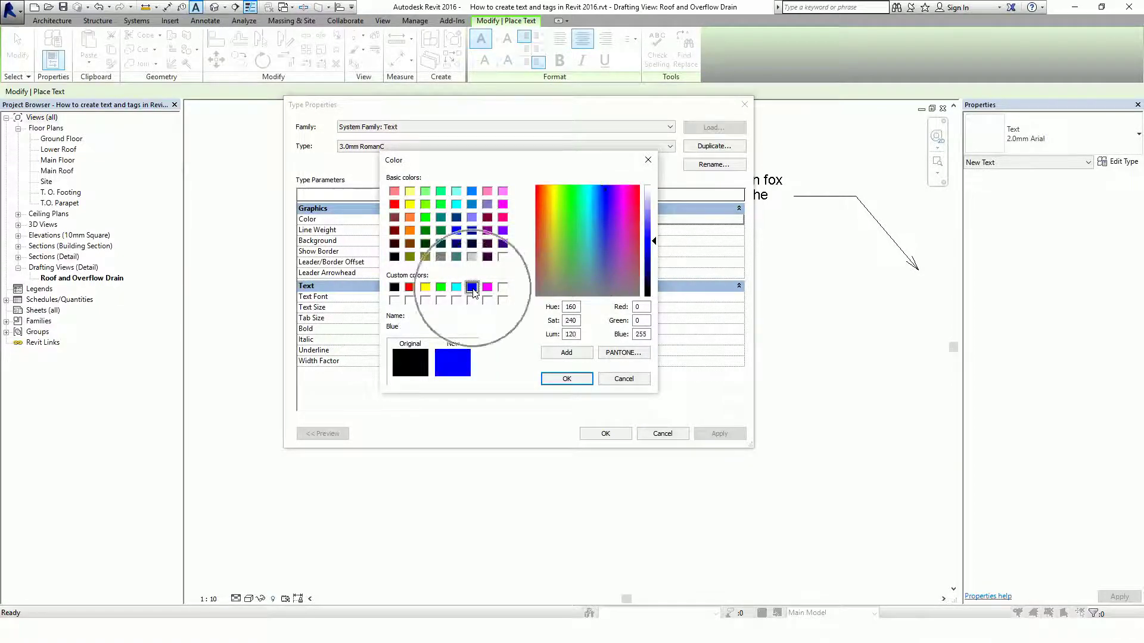
click(567, 379)
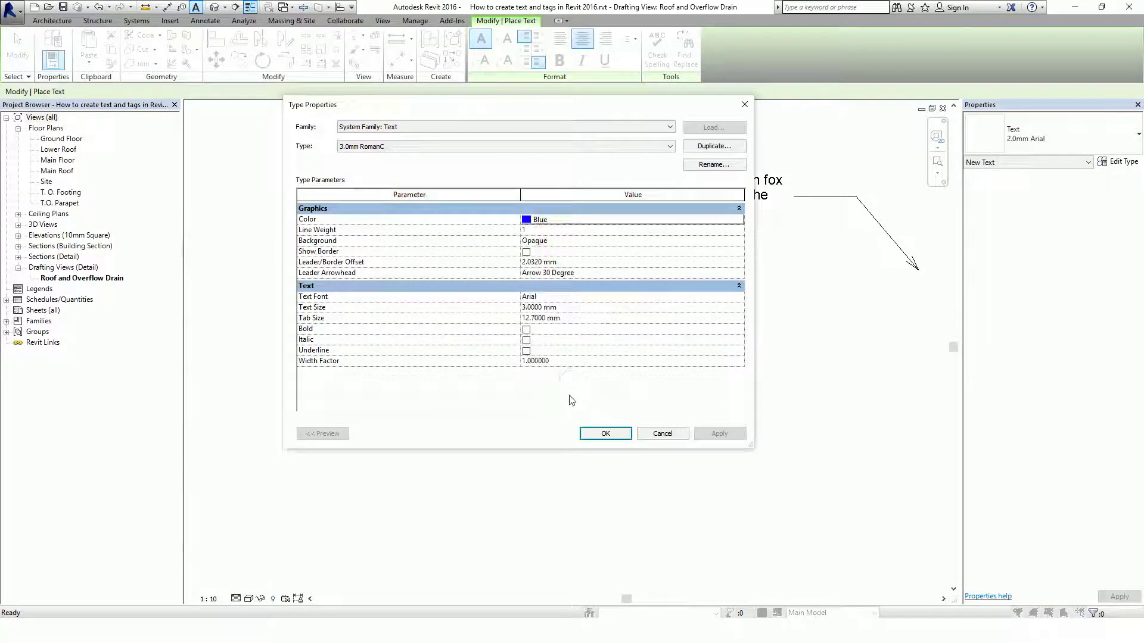
Make the 3.0mm RomanC text type bold, italic and underlined, and accept the type properties
click(526, 330)
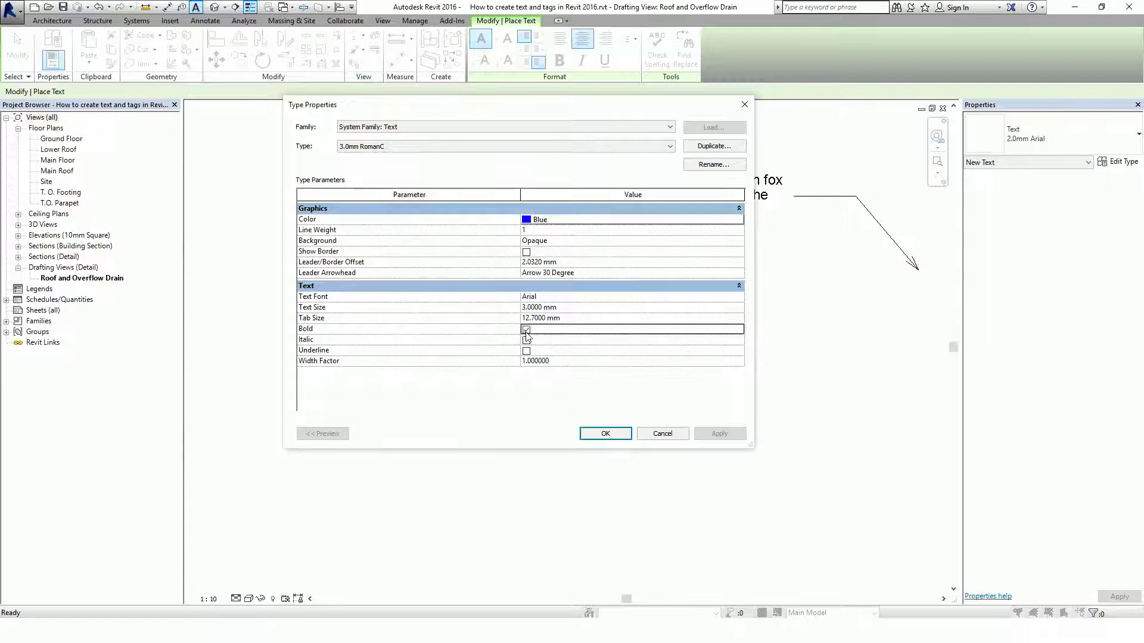
click(526, 340)
click(526, 350)
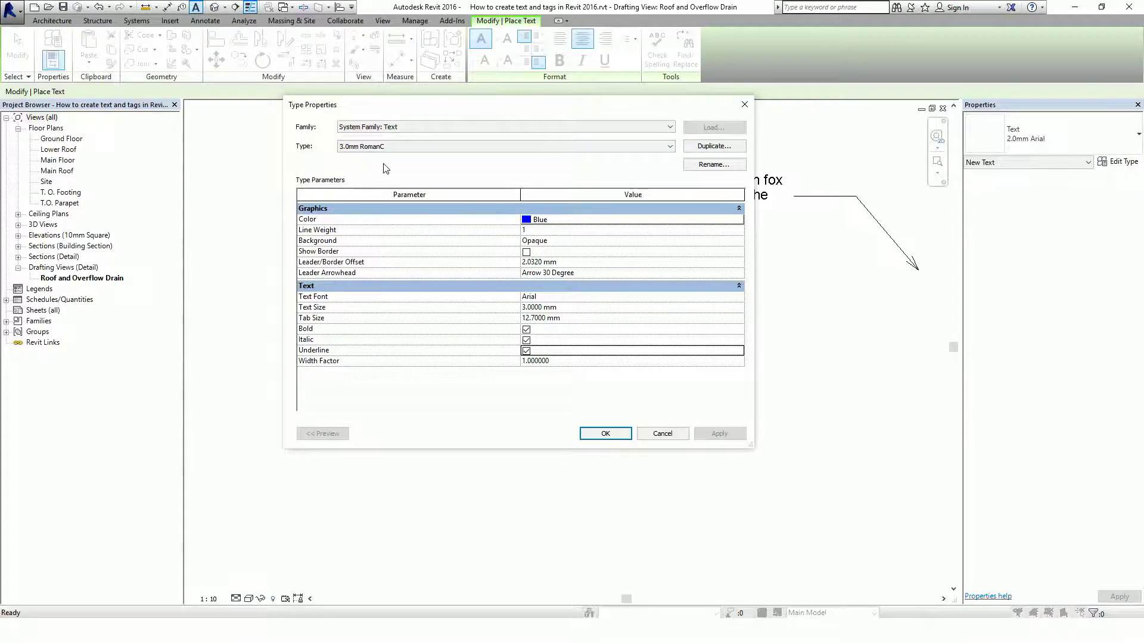
click(606, 436)
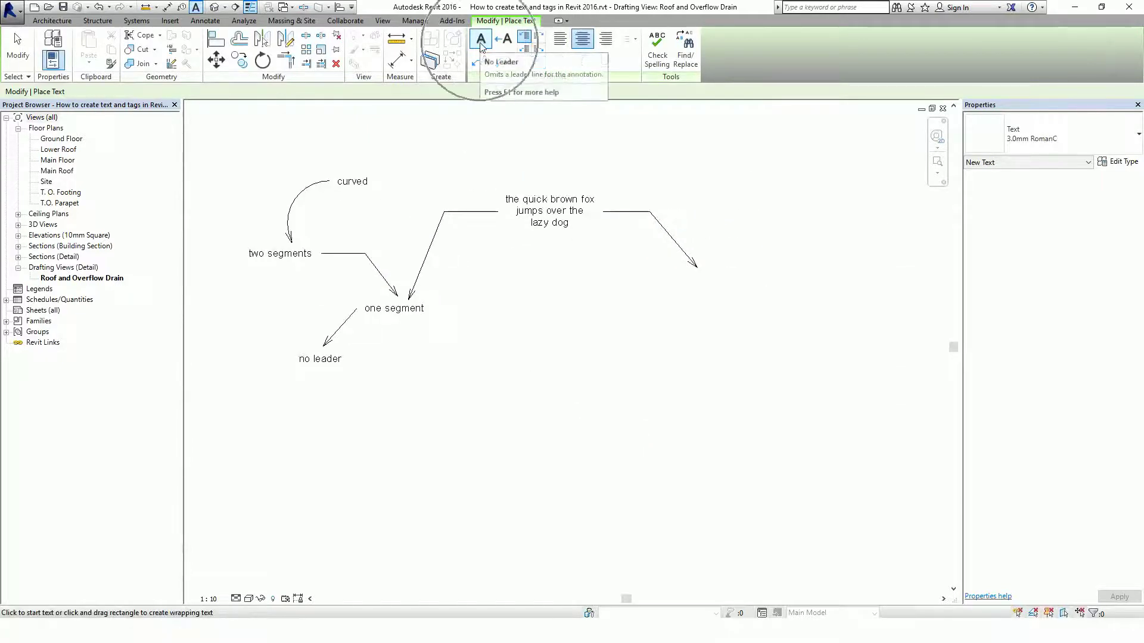
Place a text note without a leader below the "the quick brown fox" note, reading "This is my text style"
scroll(542, 297, up, 5)
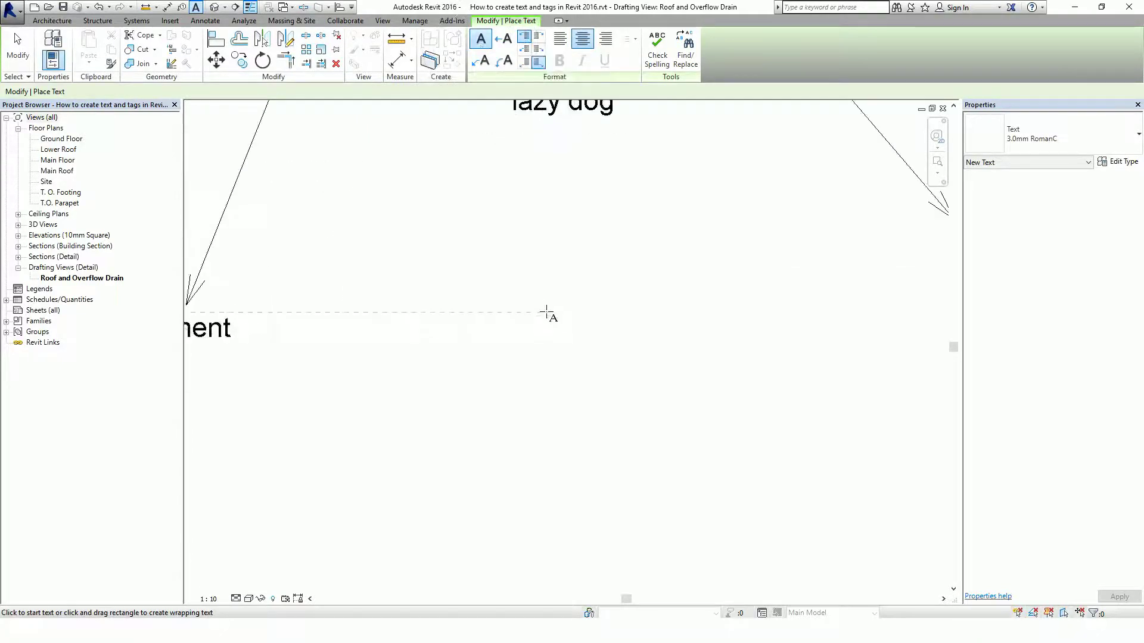
click(553, 311)
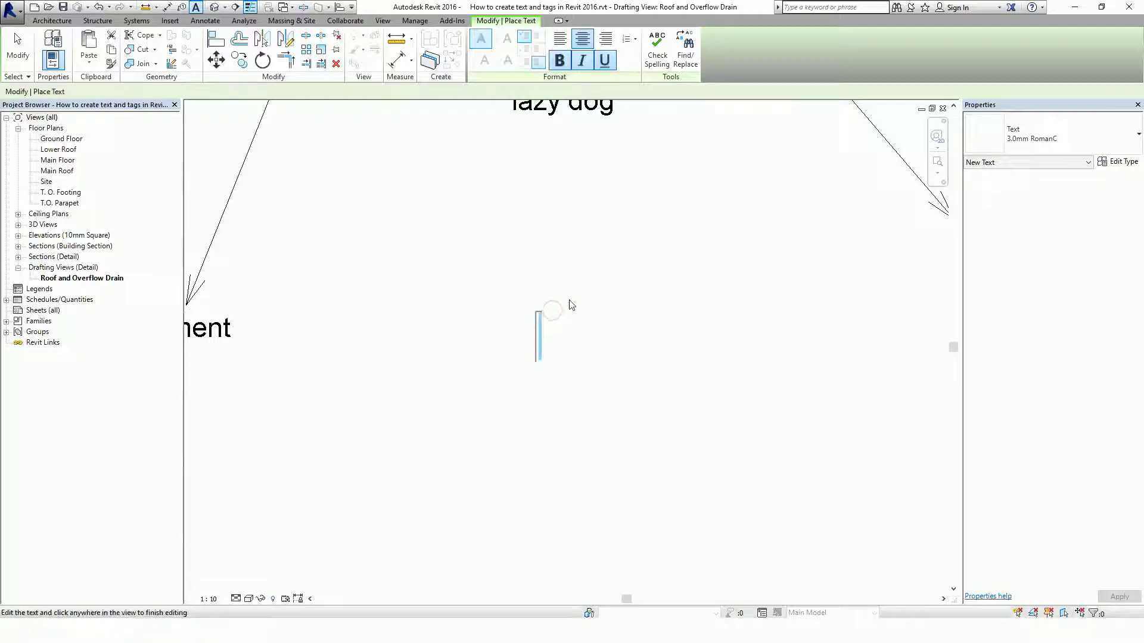
text(This)
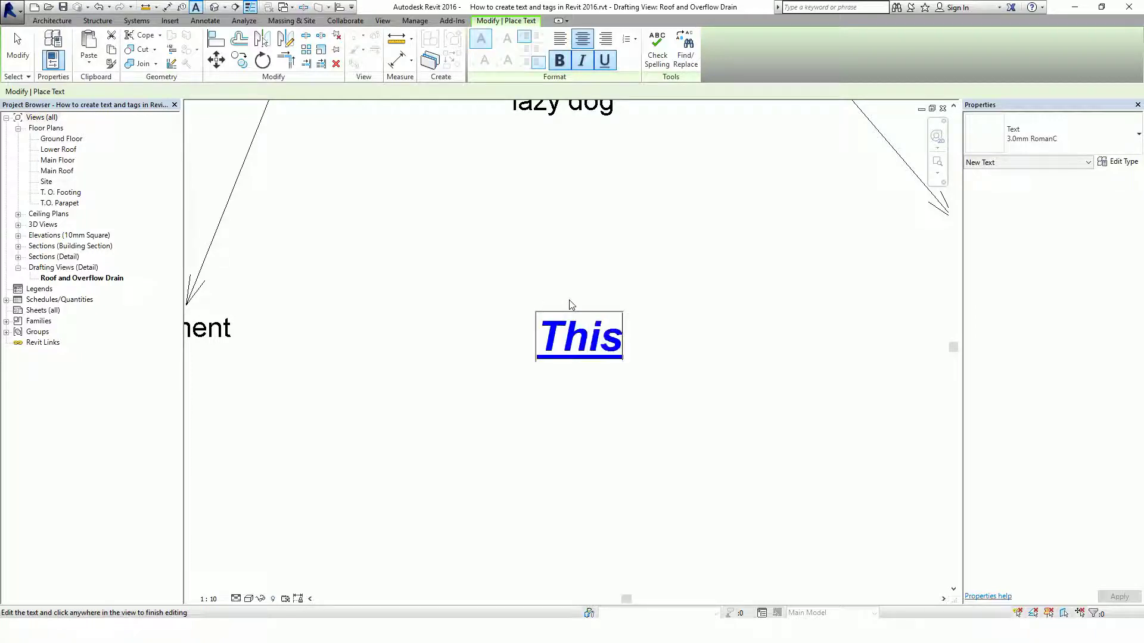
text( is my text style)
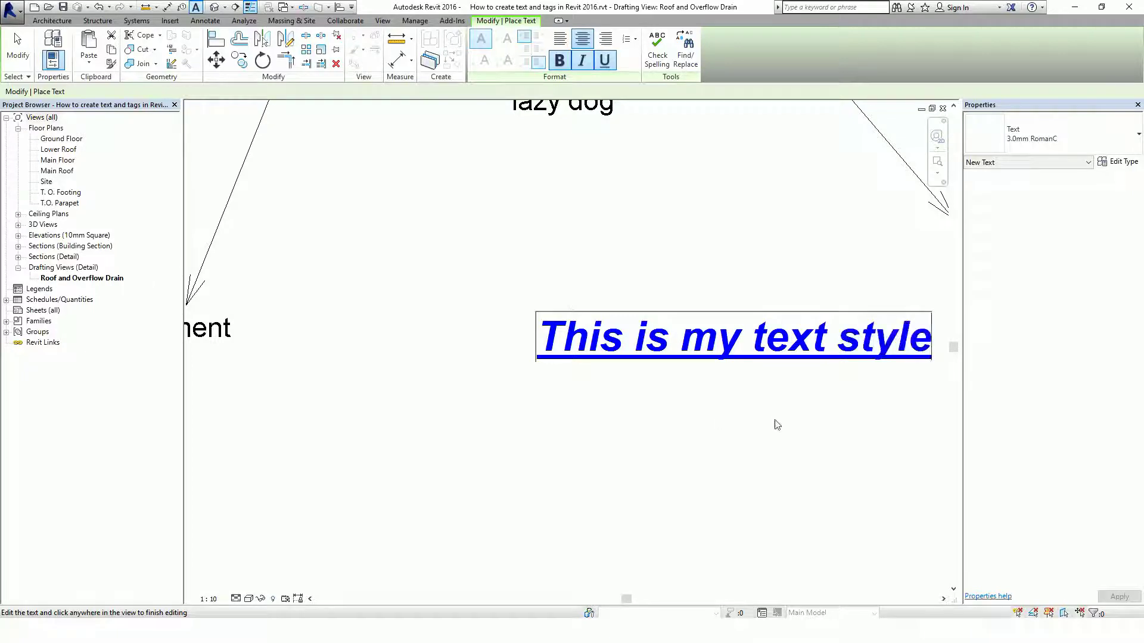
middle_drag(778, 424, 577, 416)
click(735, 439)
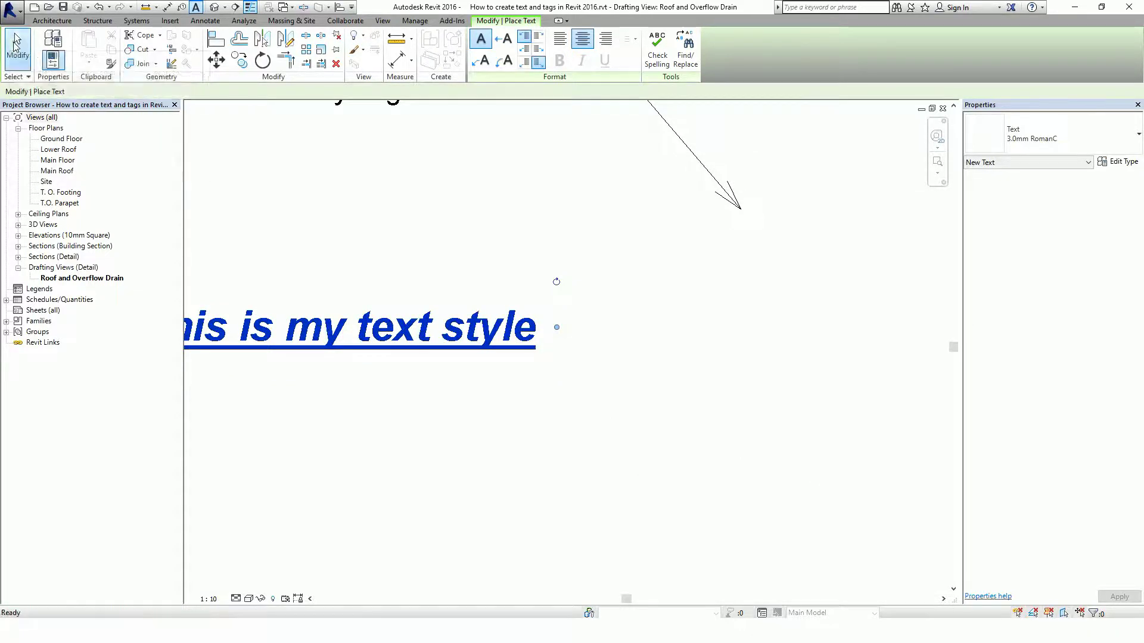
click(17, 48)
Delete all the sample text notes above the drain detail
middle_drag(401, 427, 647, 440)
scroll(647, 440, down, 1)
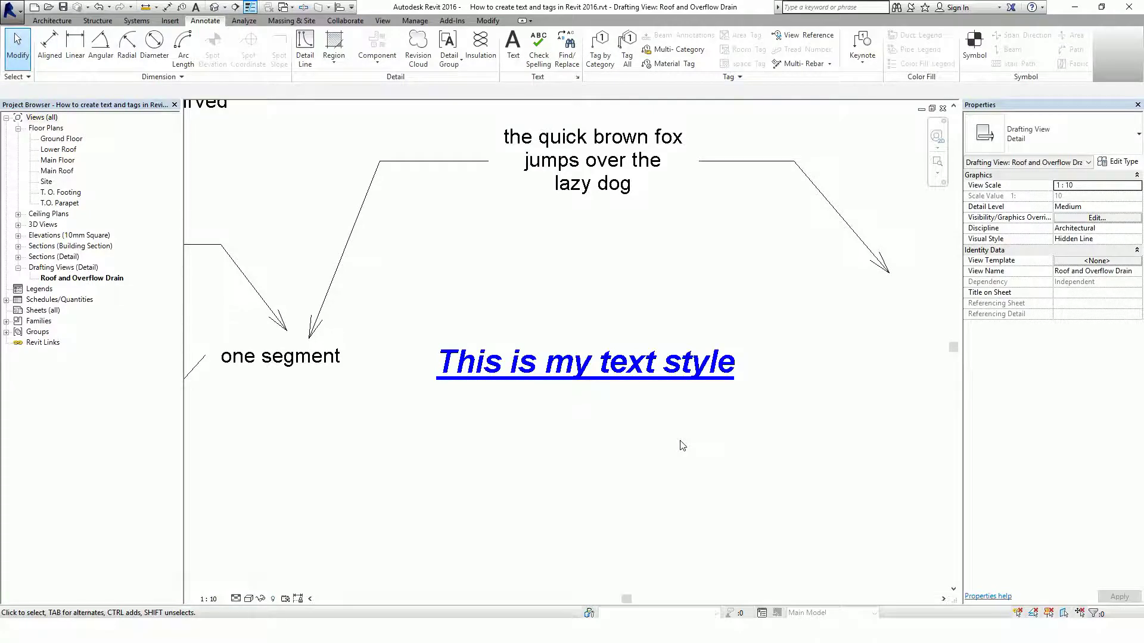
scroll(666, 441, down, 3)
middle_drag(605, 486, 697, 312)
scroll(661, 346, down, 2)
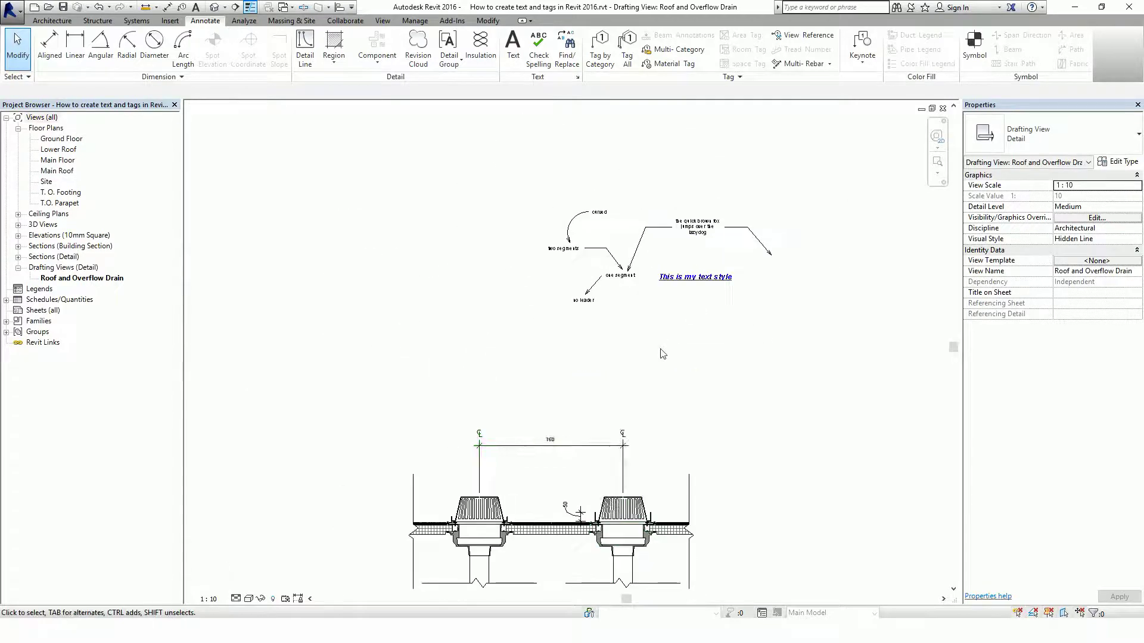
drag(769, 319, 603, 235)
key(Delete)
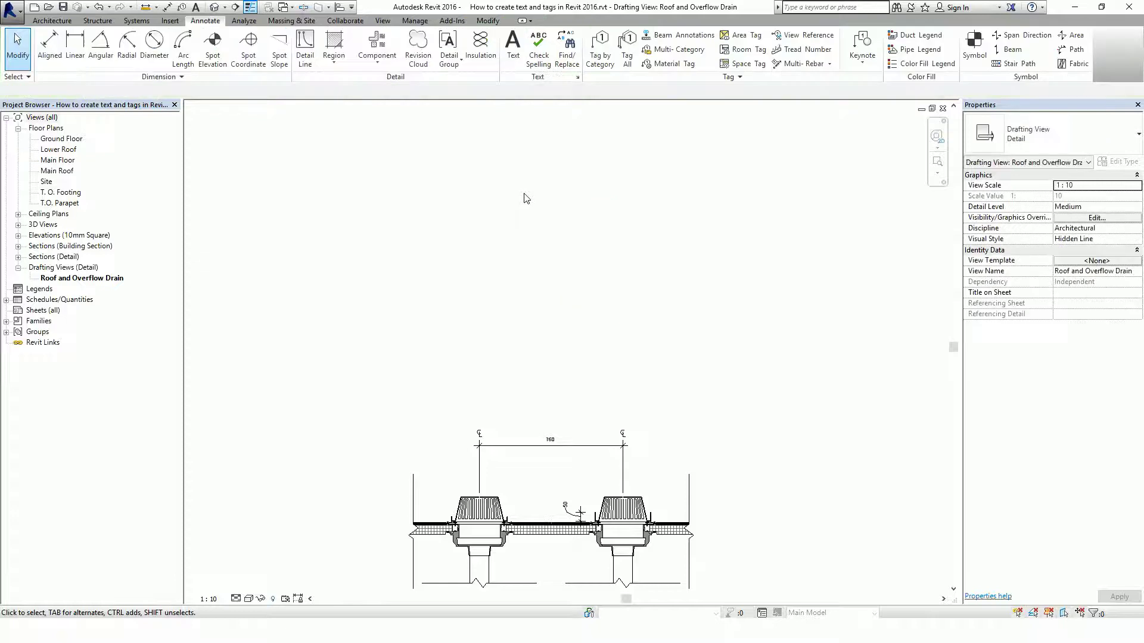
Start a new text note for the drain detail with the 2.0mm Arial type
middle_drag(679, 480, 626, 304)
scroll(629, 299, up, 3)
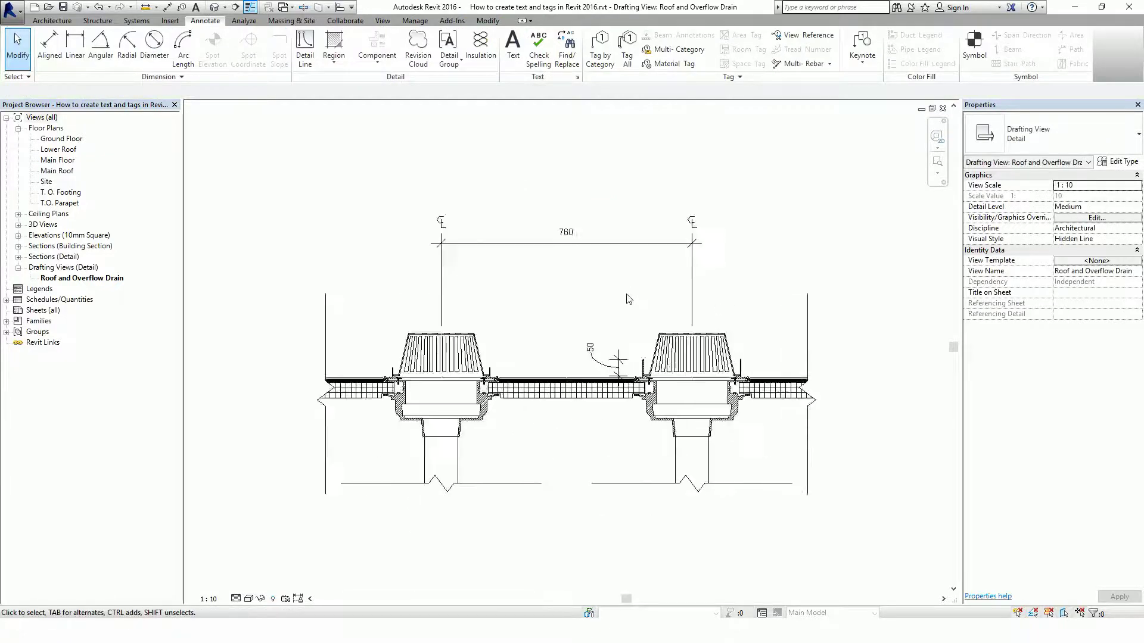
scroll(628, 299, up, 4)
middle_drag(614, 282, 637, 279)
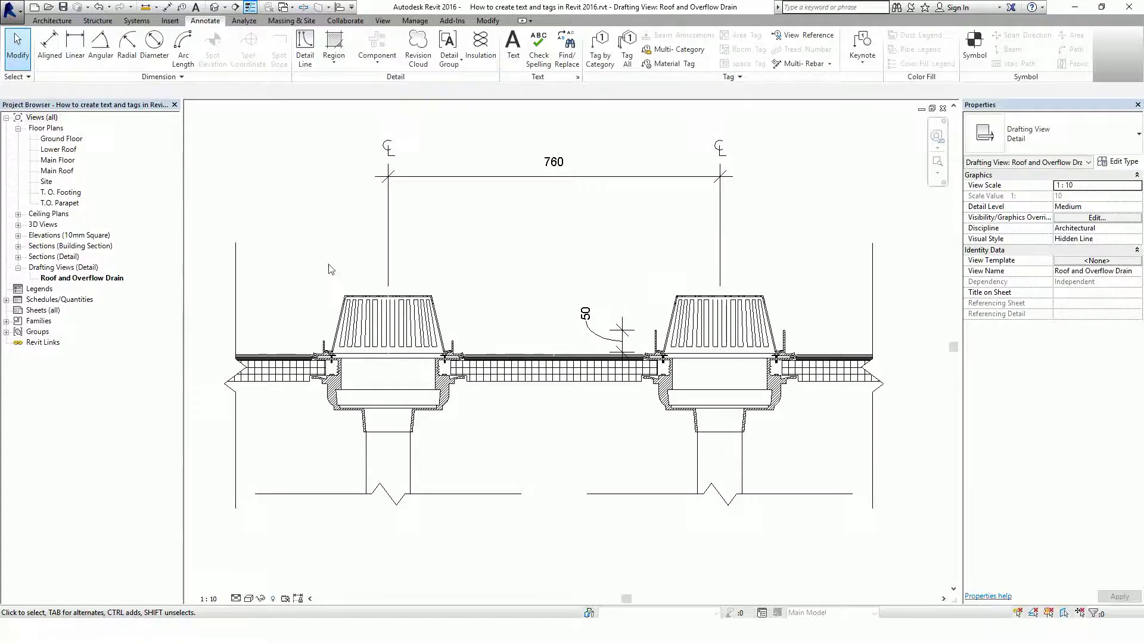
key(ctrl)
click(53, 21)
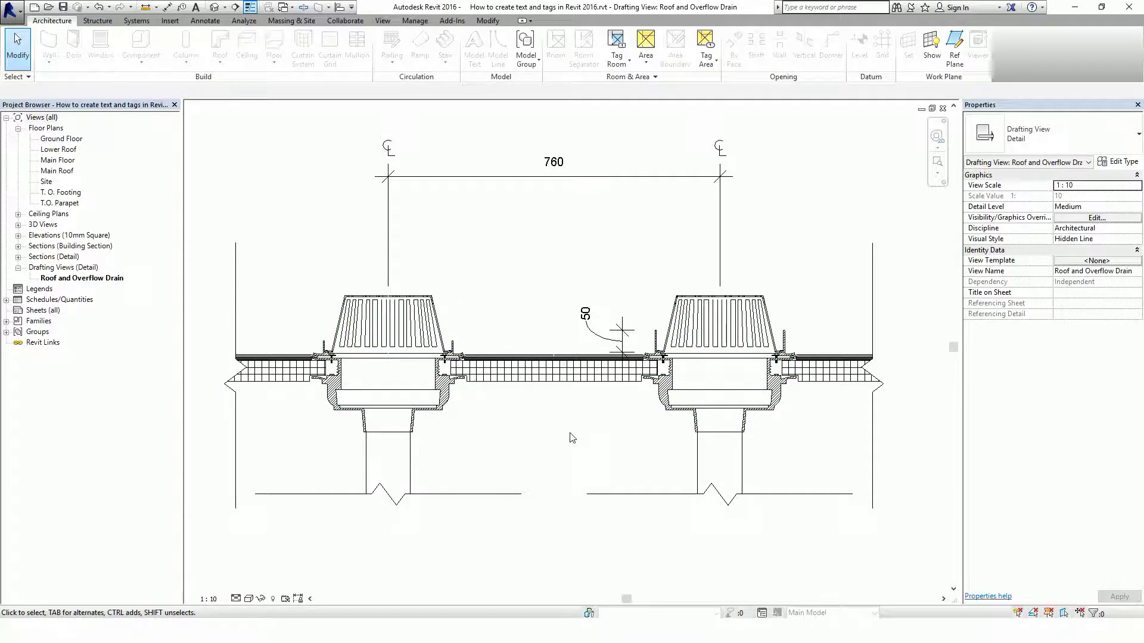
click(210, 21)
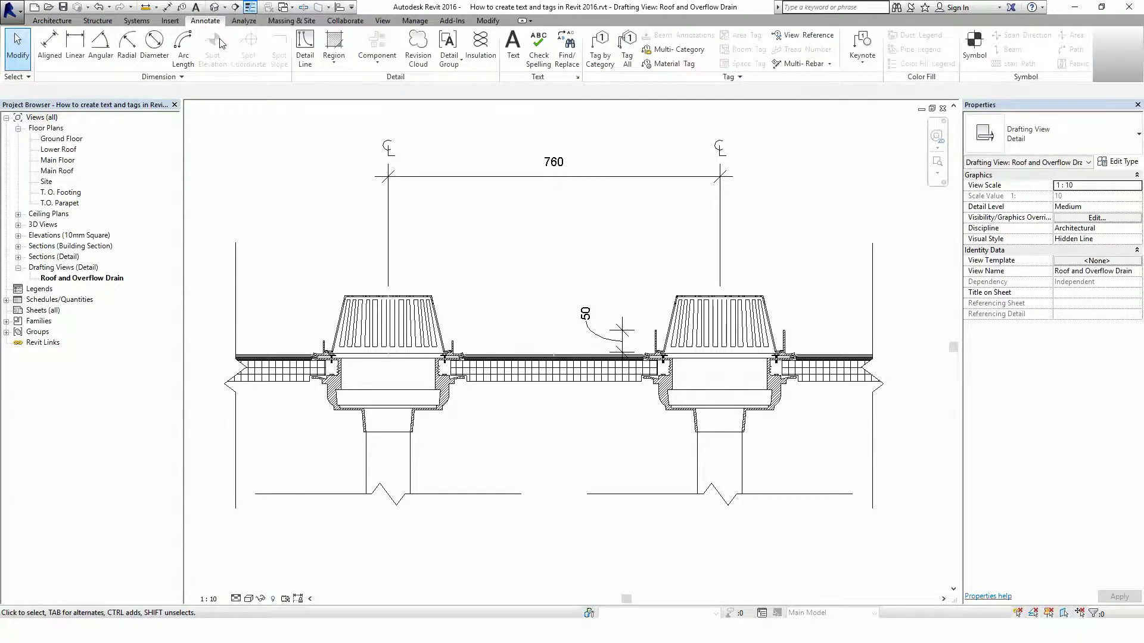
click(512, 48)
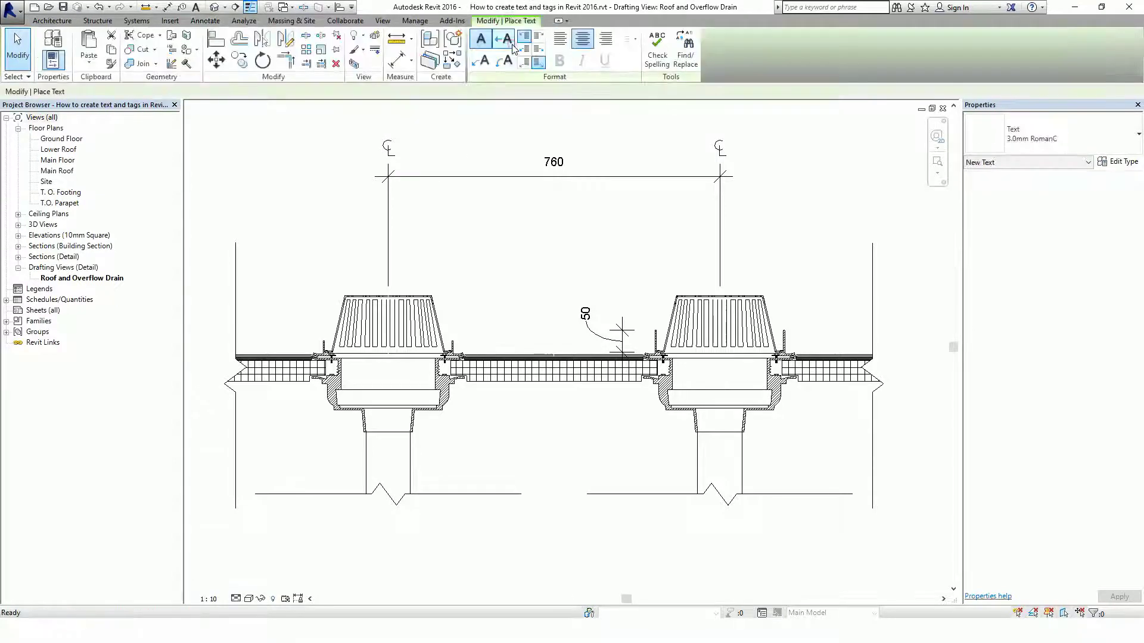
click(1081, 146)
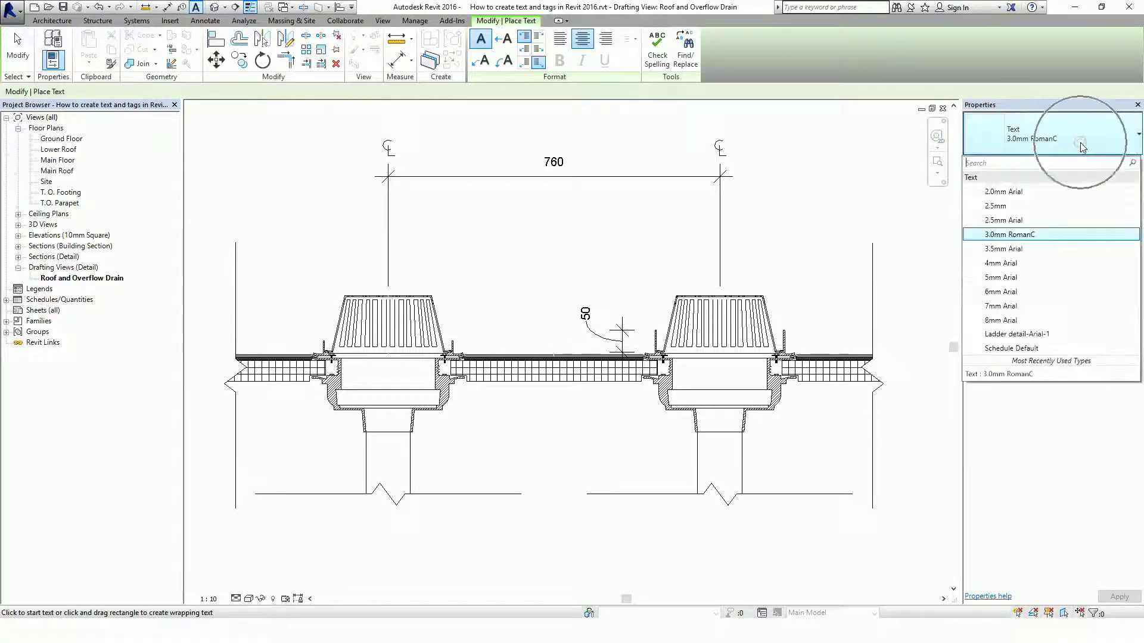
click(1017, 193)
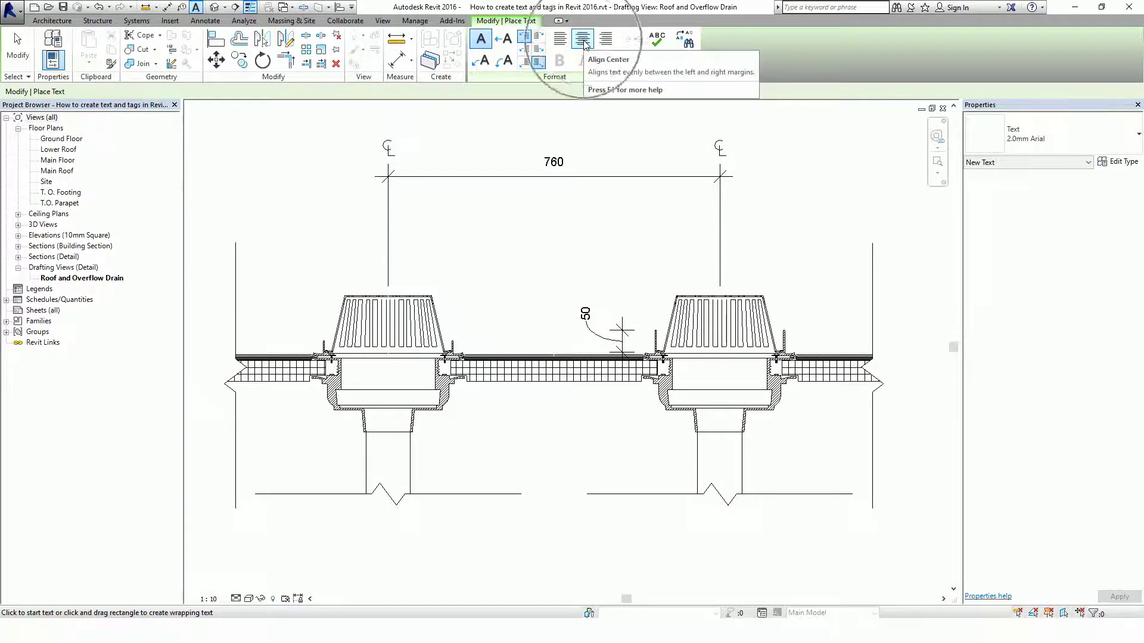
Place the note "CAST IRON DOME" below the 760 dimension, with a two-segment leader pointing to the left drain's dome
click(484, 62)
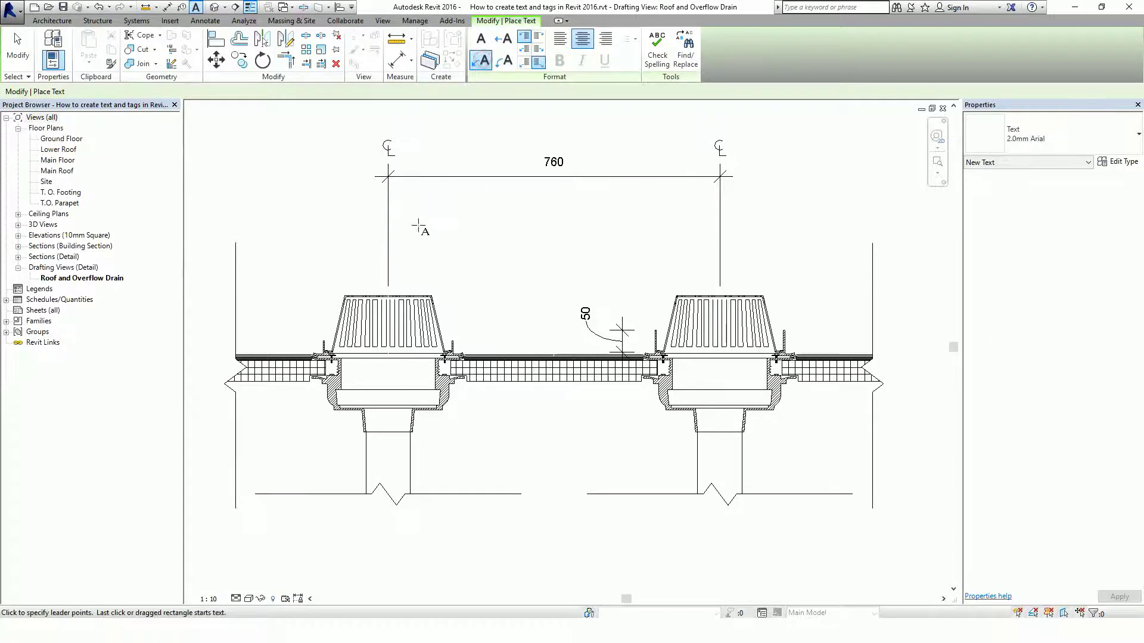
click(407, 290)
click(447, 192)
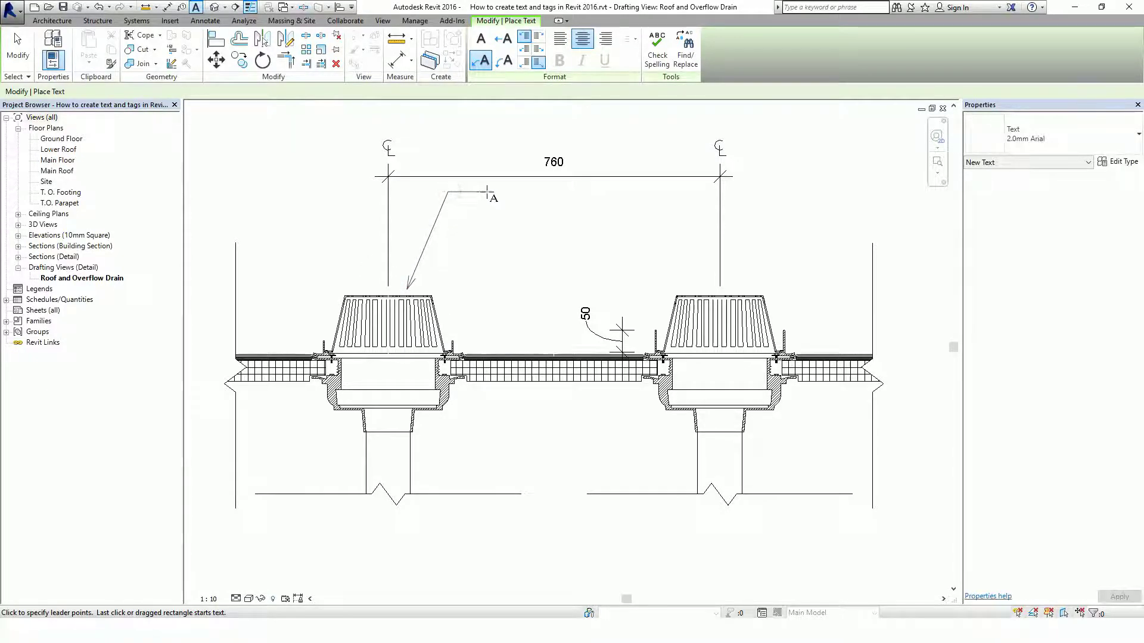
click(486, 192)
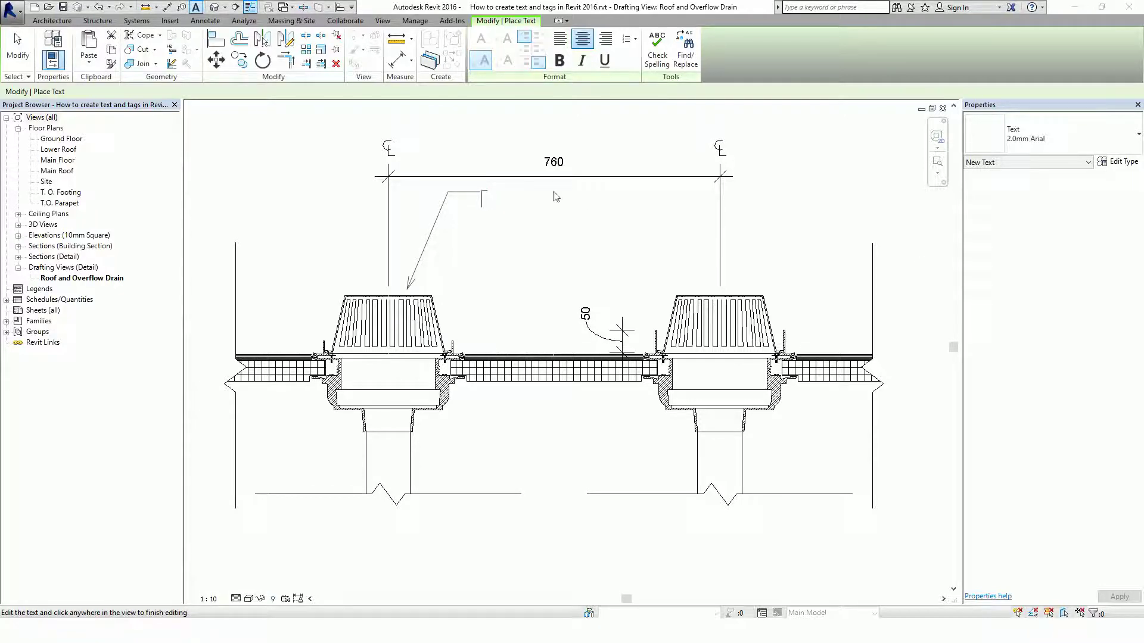
click(484, 199)
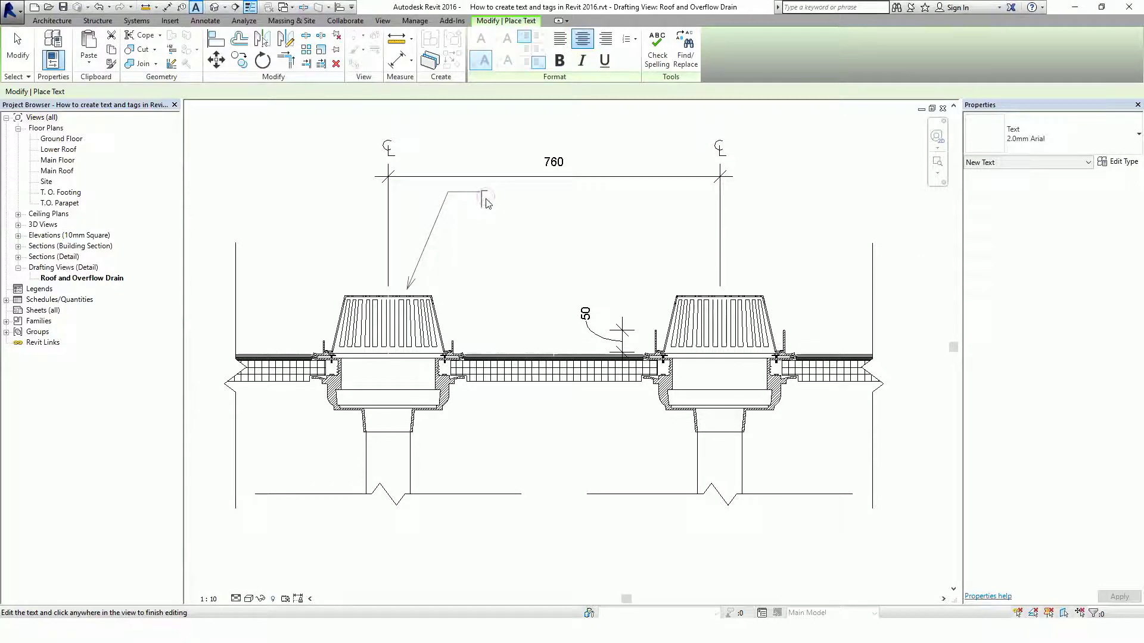
key(Caps_Lock)
text(CAST IRON DOME)
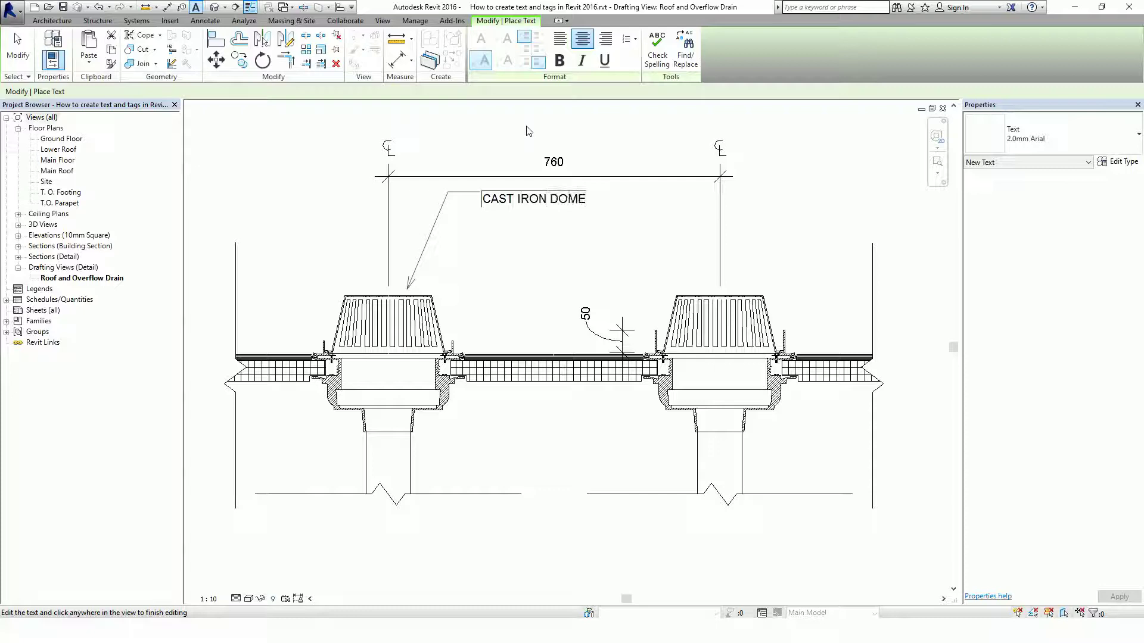
click(631, 238)
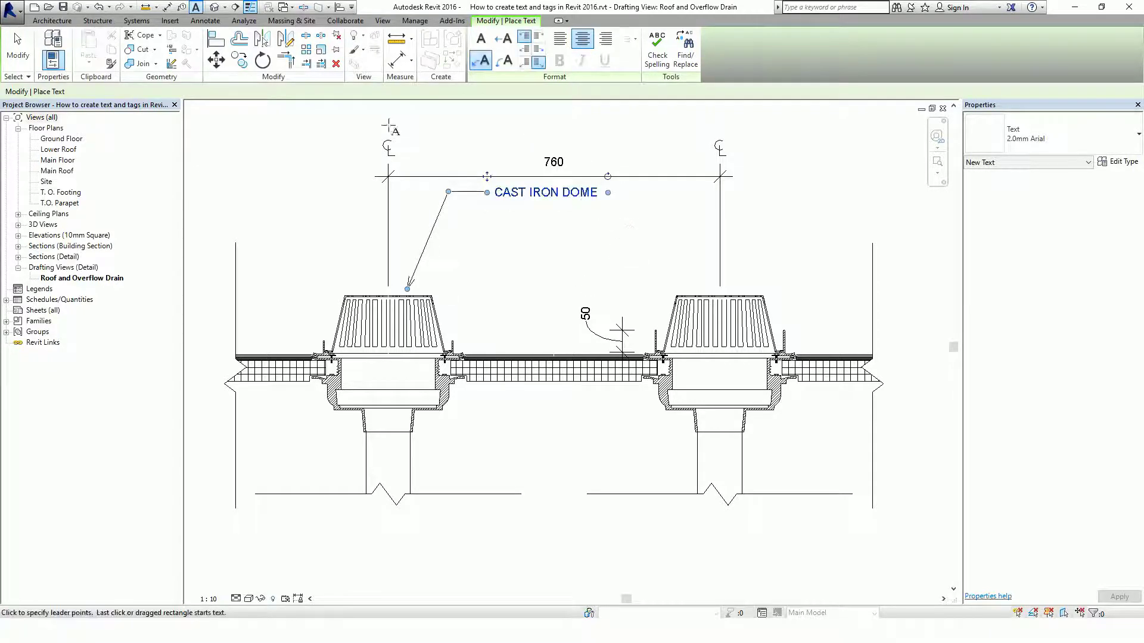
click(19, 50)
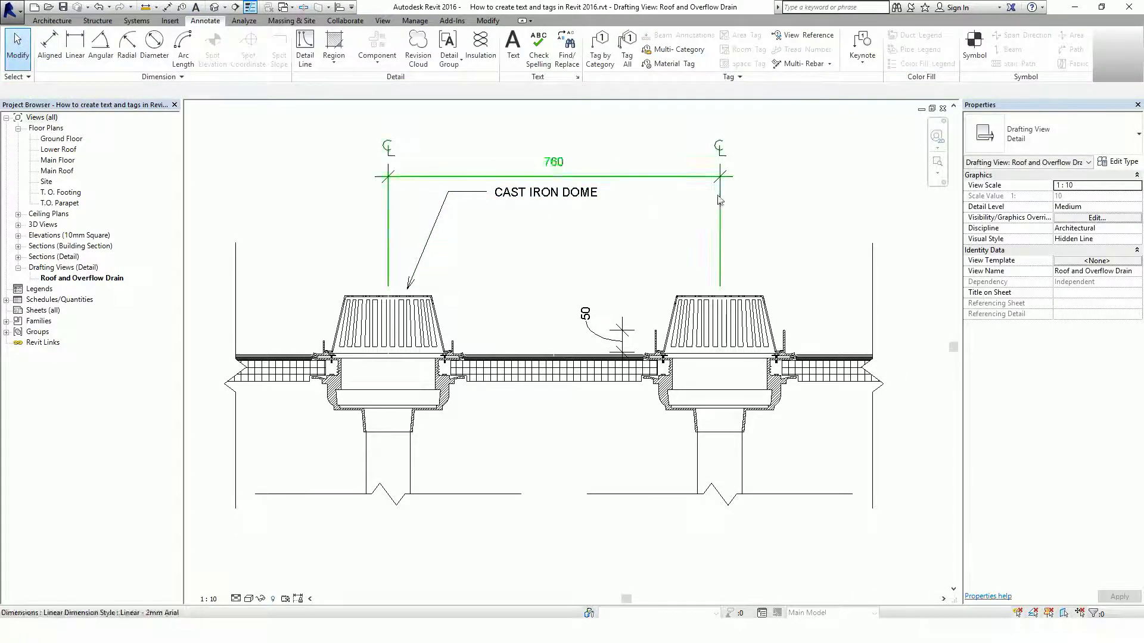
Add a right-side leader to the "CAST IRON DOME" note, point it at the right drain's dome and level its first segment
click(560, 197)
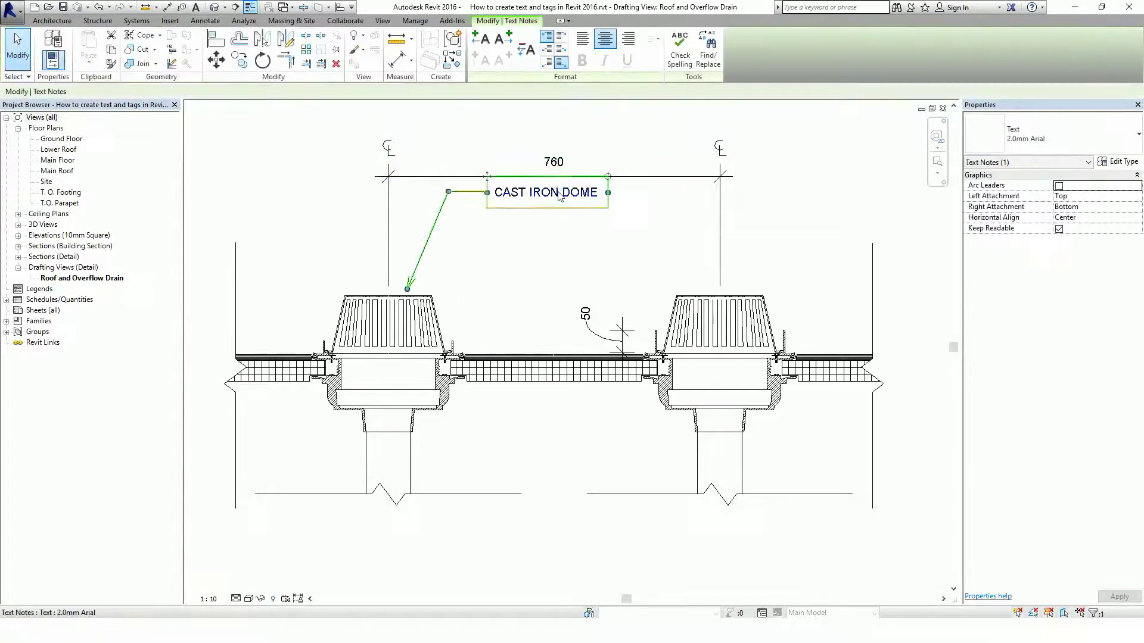
click(508, 40)
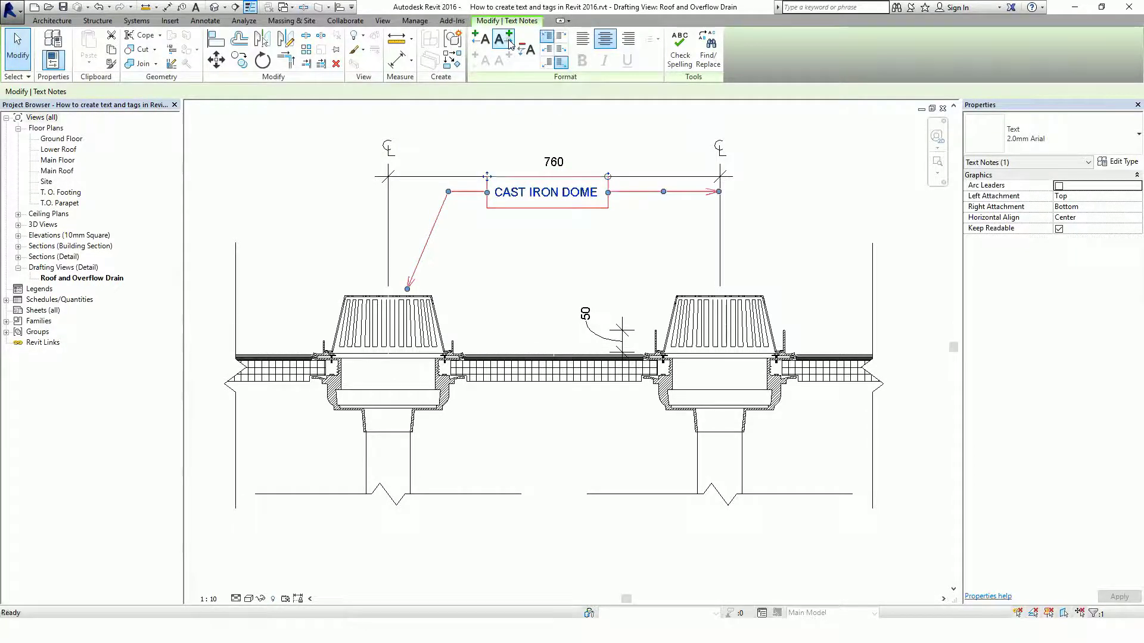
drag(719, 191, 711, 293)
drag(660, 242, 669, 193)
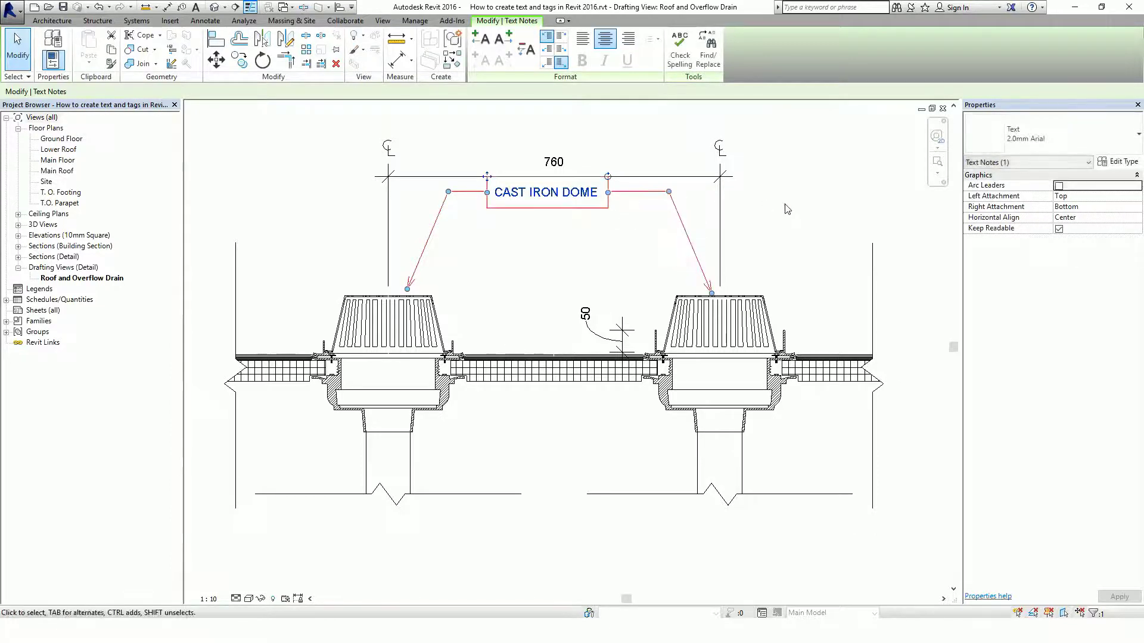
click(736, 198)
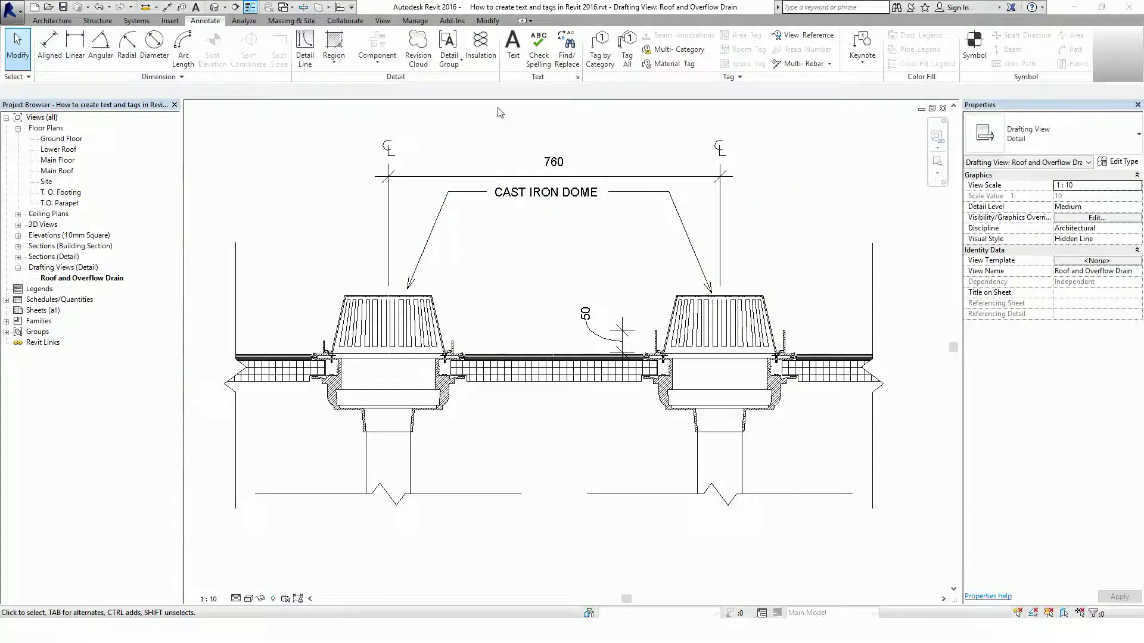
Start a 2.0mm Arial text note with a two-segment leader from the left dome's right base to just below "CAST IRON DOME"
click(512, 54)
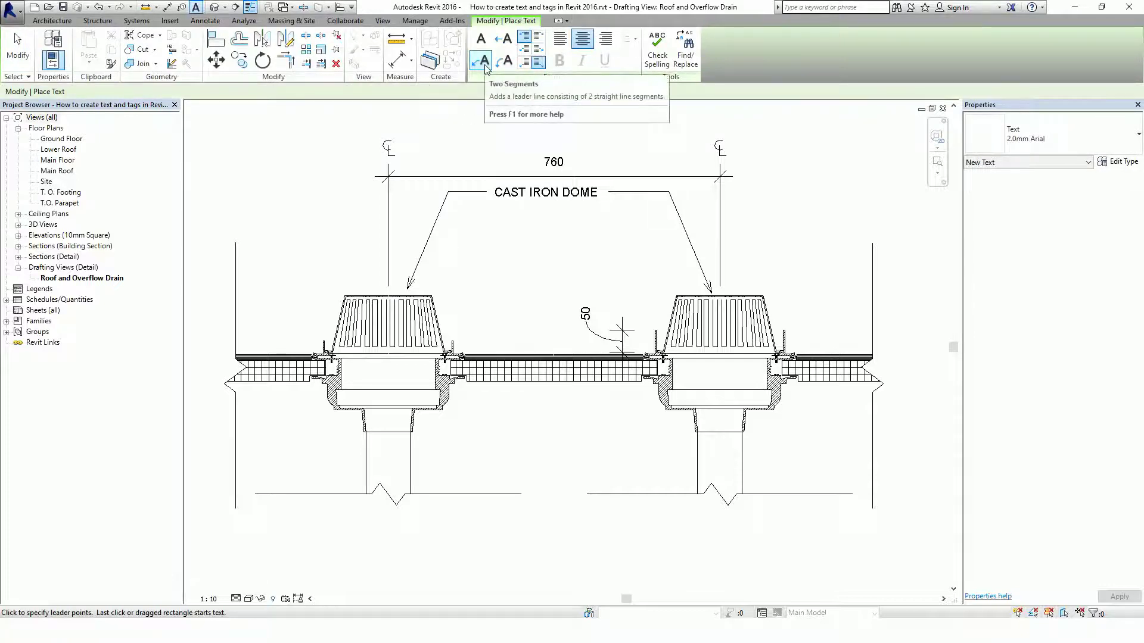
click(484, 62)
click(447, 340)
click(471, 237)
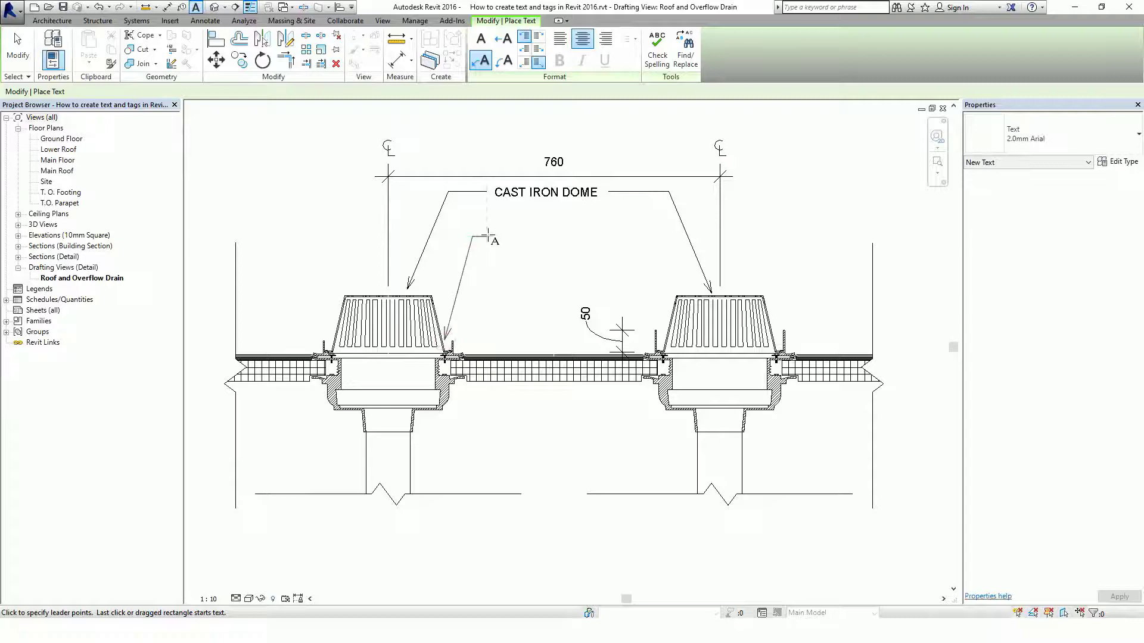
click(499, 240)
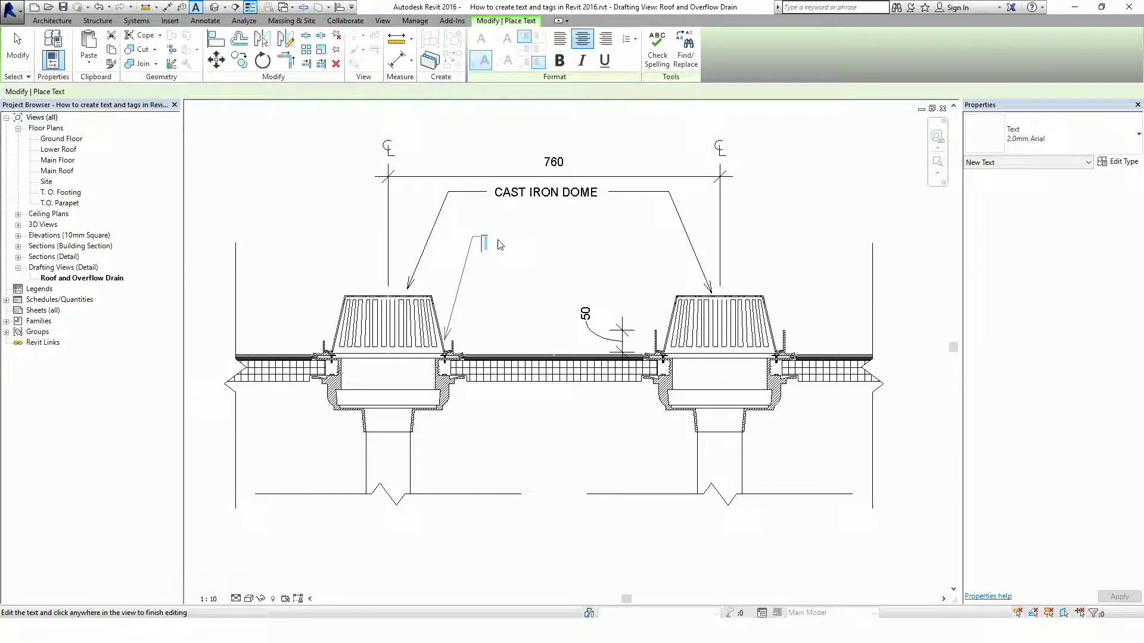
Enter "COMBINED FLASHING, CLAMP, GRAVEL STOP AND ADJUSTABLE EXTENSION SLEEVE" over four lines and finish the note
text(CCMBINED FLASHING)
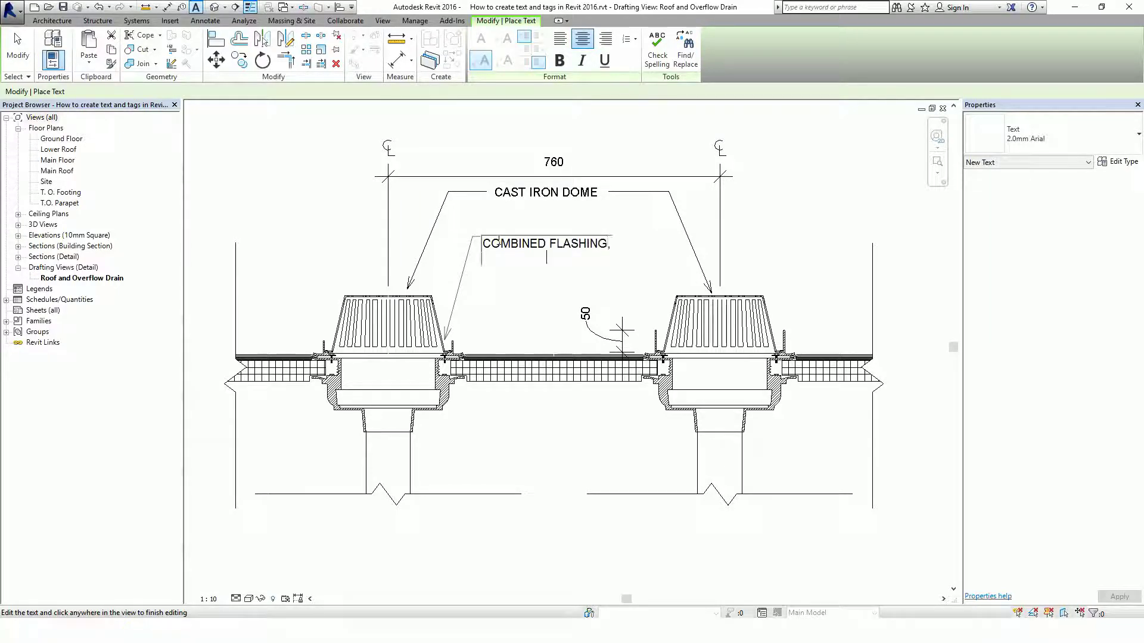
text(, CLAMP)
text(, GRAVE)
text(L STOP)
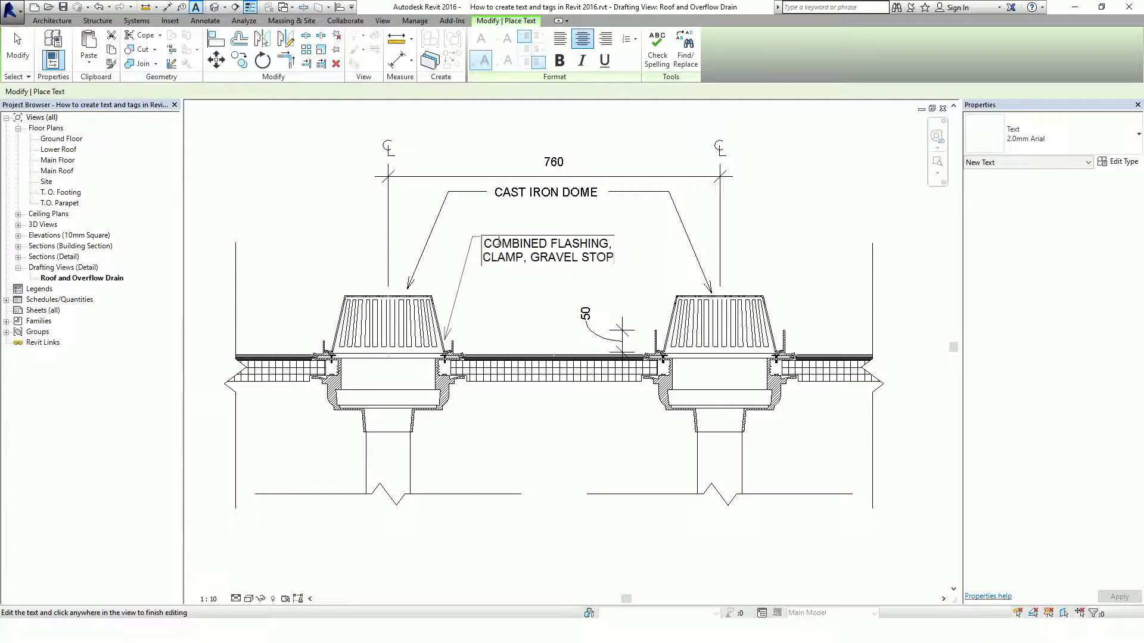
key(Return)
text(AND ADJUSTABLE )
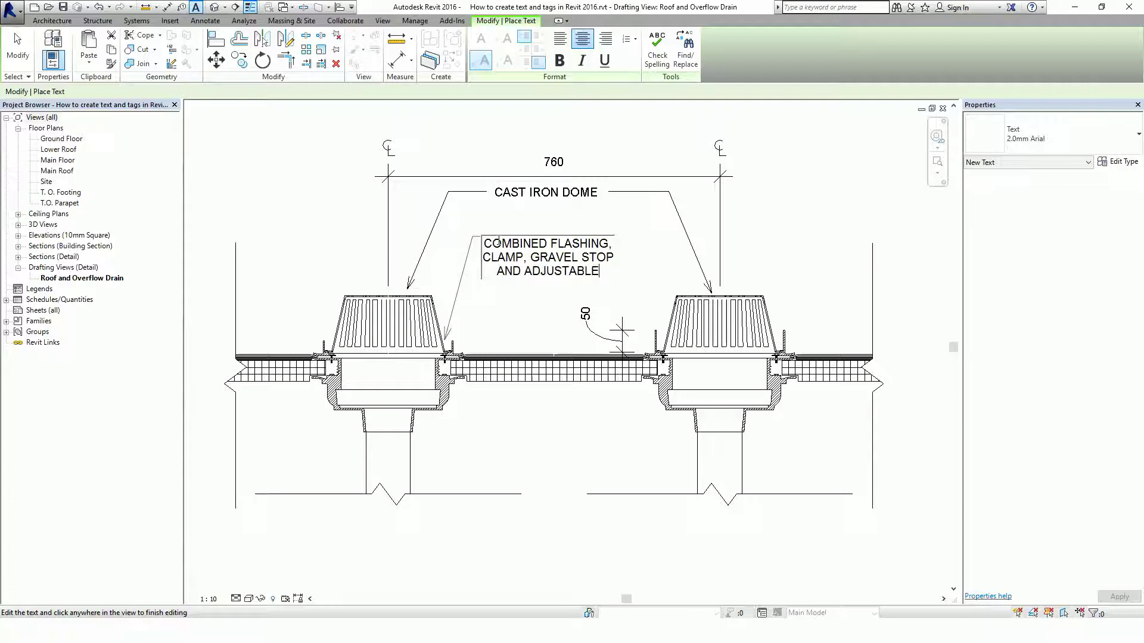
text(EXTENSION)
text(SLEEVE)
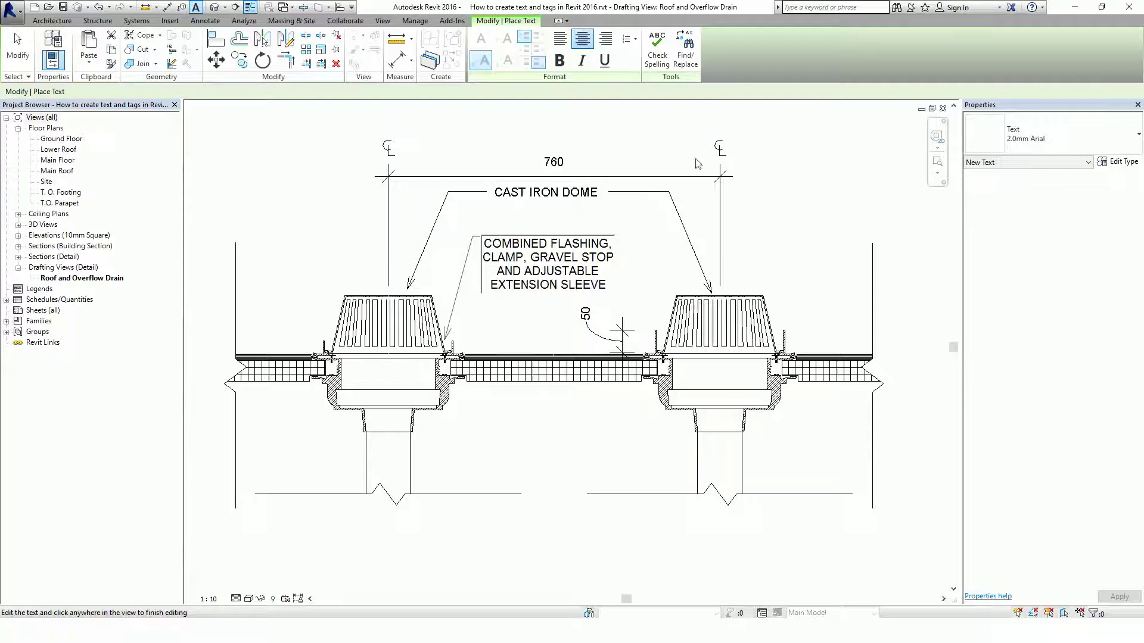
click(781, 212)
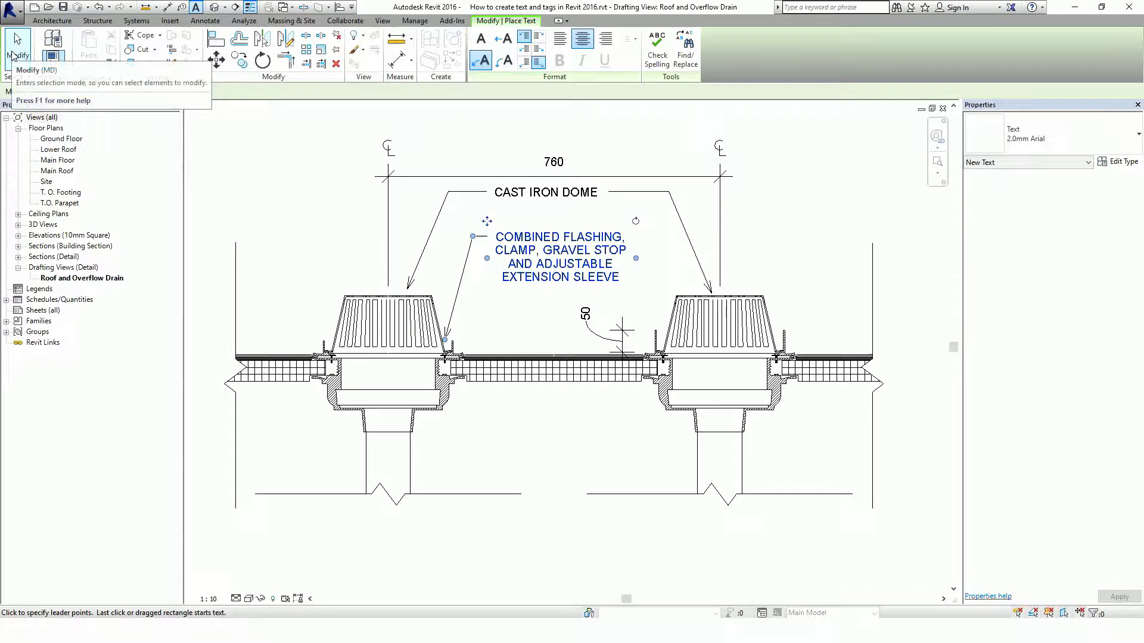
click(15, 56)
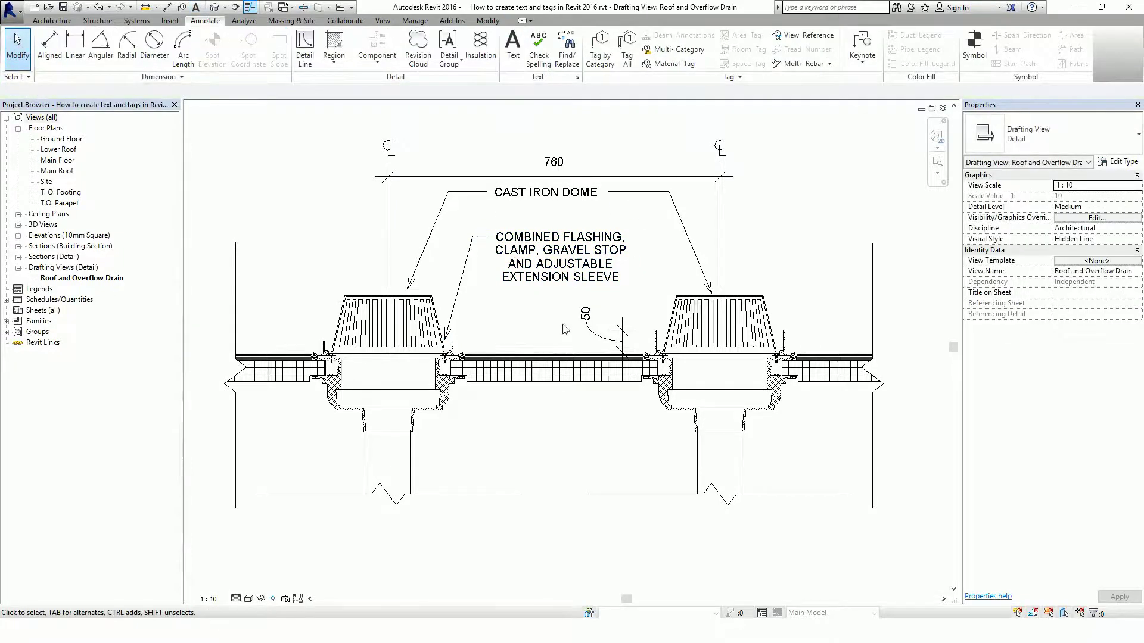
Set the "COMBINED FLASHING" note's left leader attachment to Middle
scroll(607, 234, up, 3)
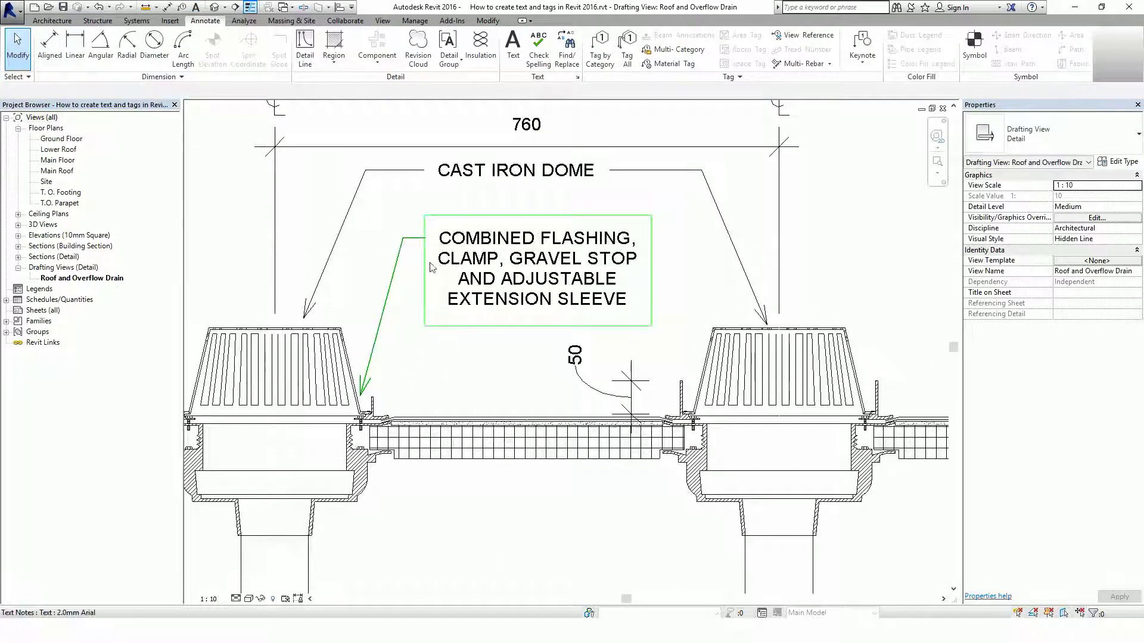
click(423, 280)
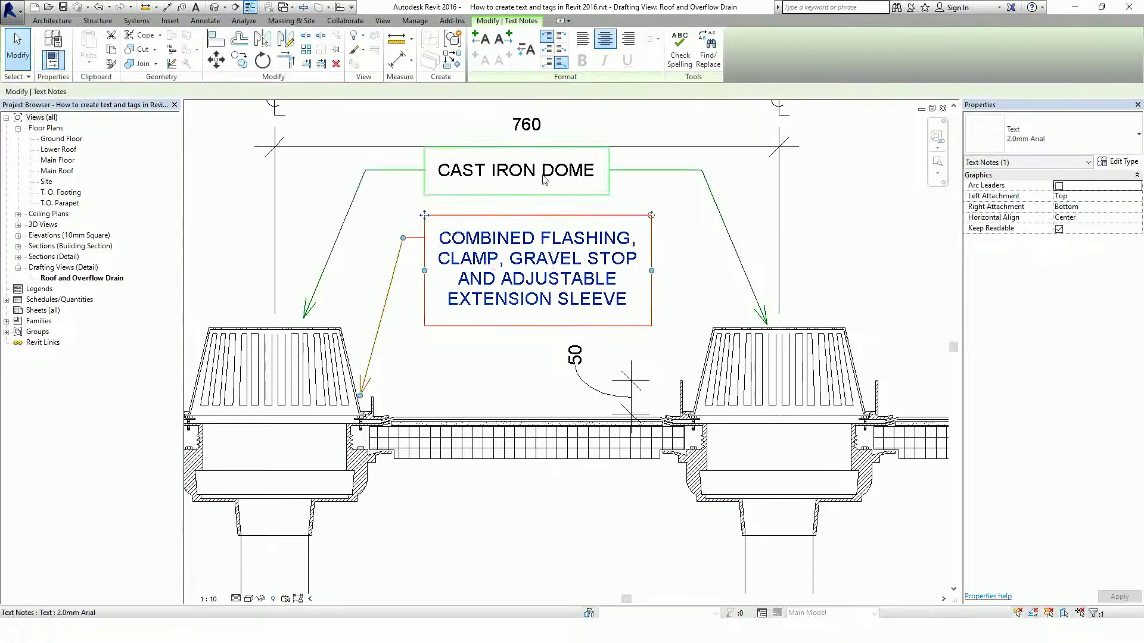
click(547, 53)
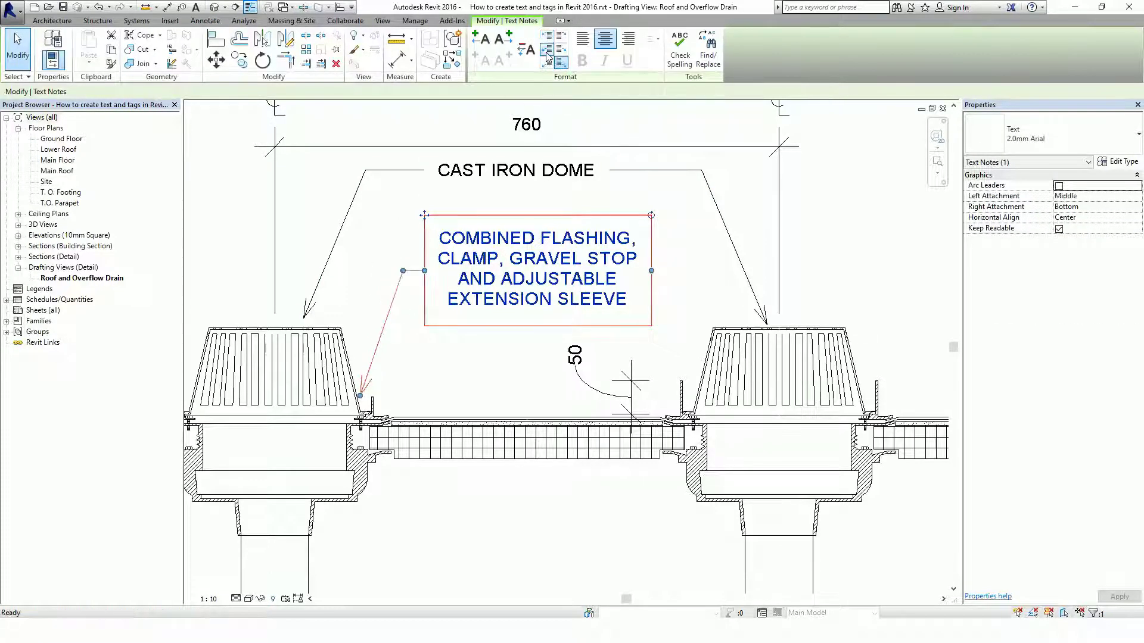
Add a right-side leader with Middle attachment to the flashing note, point it at the right dome's left base and level its first segment
click(504, 47)
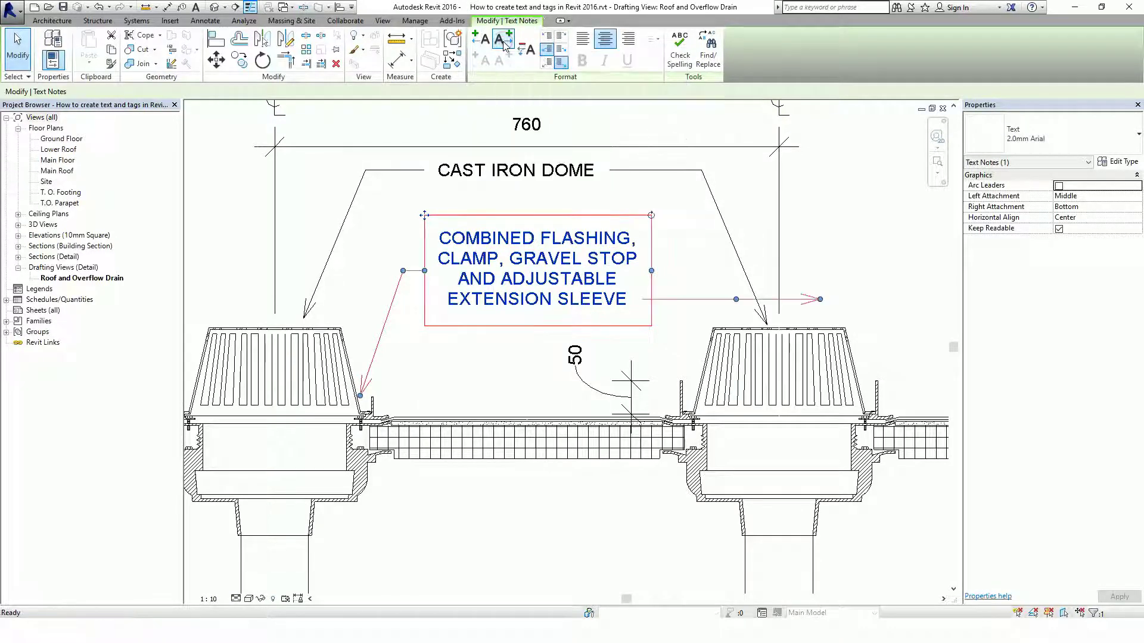
click(560, 49)
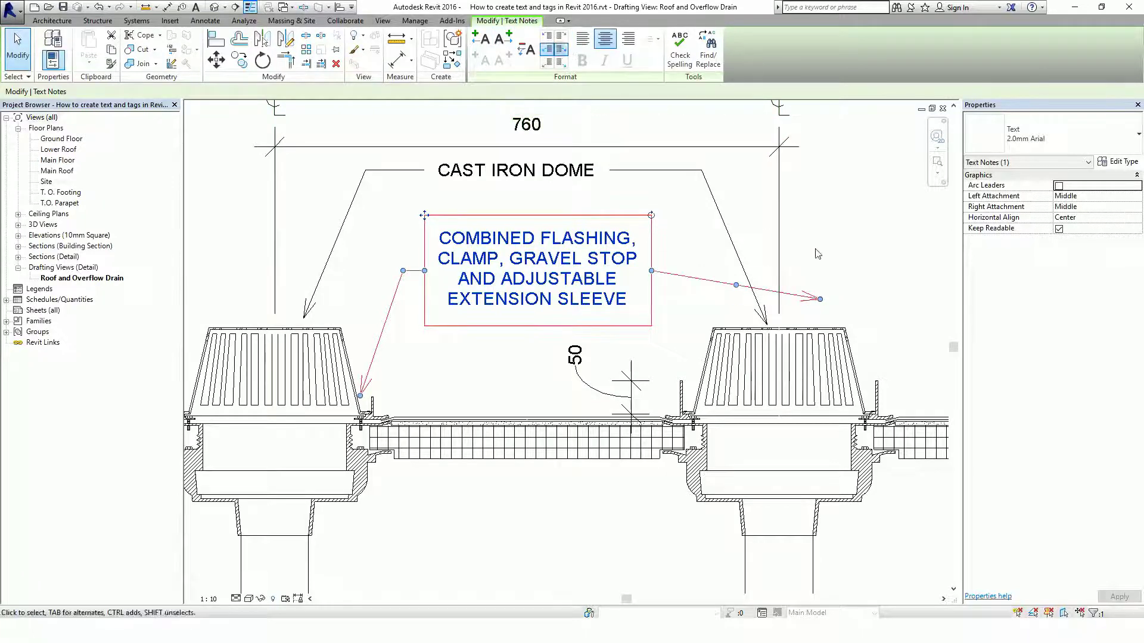
drag(820, 299, 696, 385)
drag(673, 328, 684, 271)
drag(699, 387, 694, 398)
key(Escape)
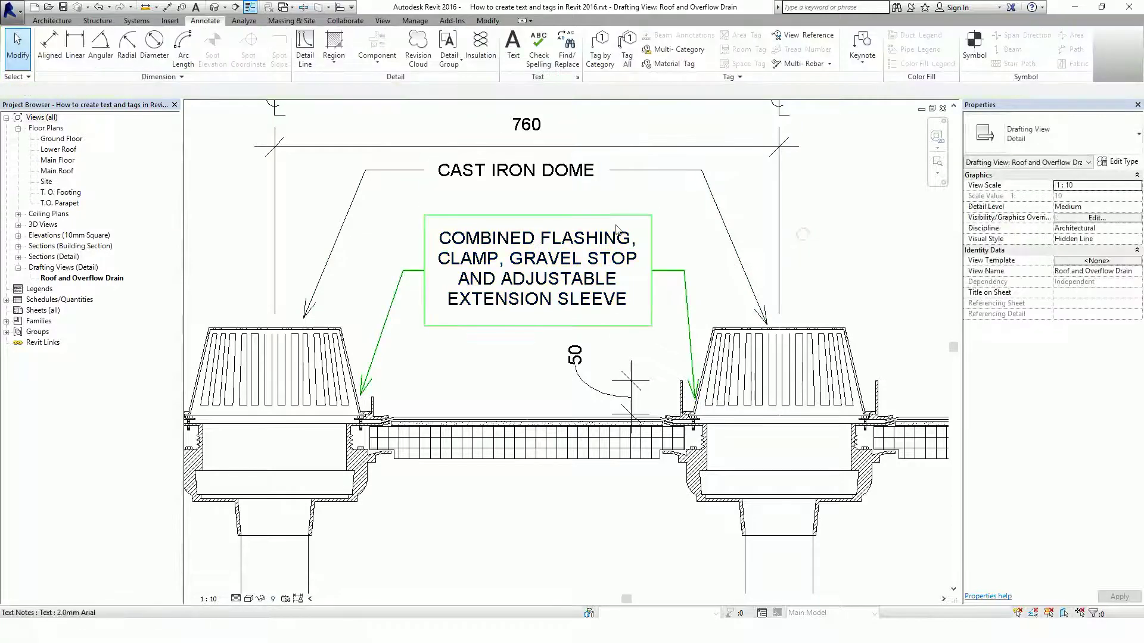
Move the "COMBINED FLASHING" note up so it sits centred directly beneath "CAST IRON DOME"
click(555, 263)
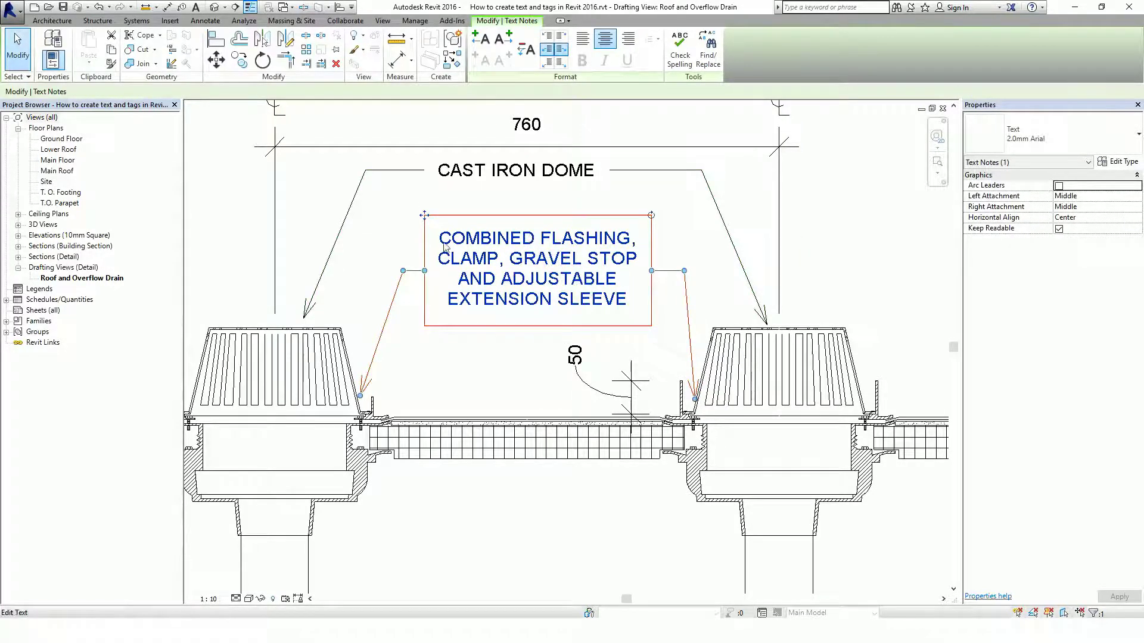
drag(424, 215, 405, 186)
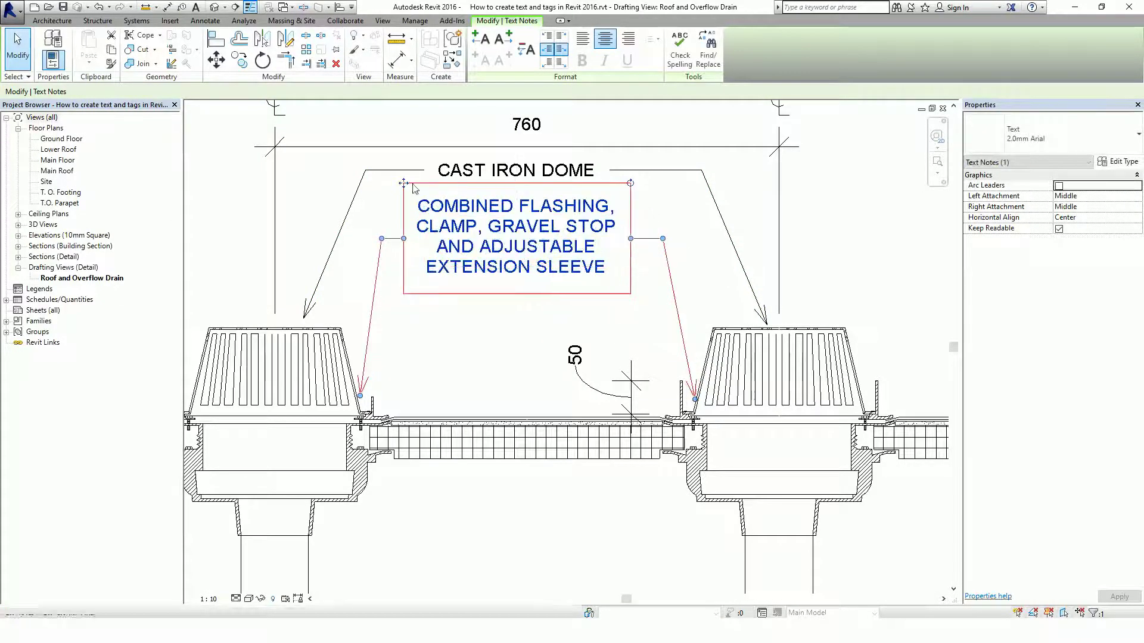
click(836, 234)
scroll(787, 238, down, 3)
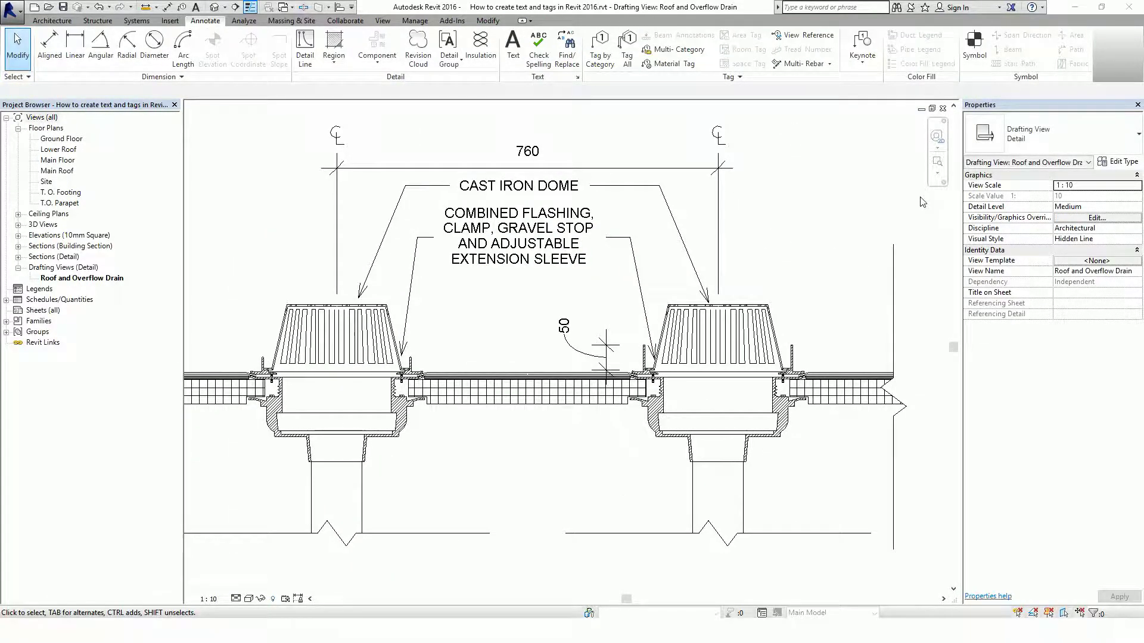
scroll(685, 256, down, 2)
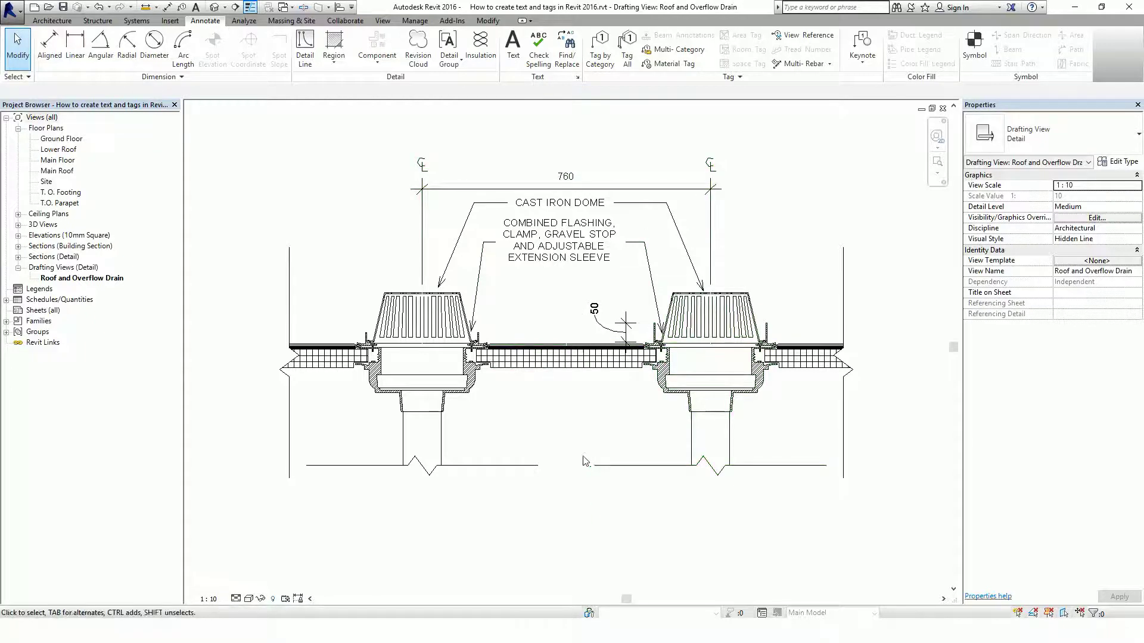
Open the Ground Floor plan and show the Quick Access Toolbar below the ribbon
double_click(61, 139)
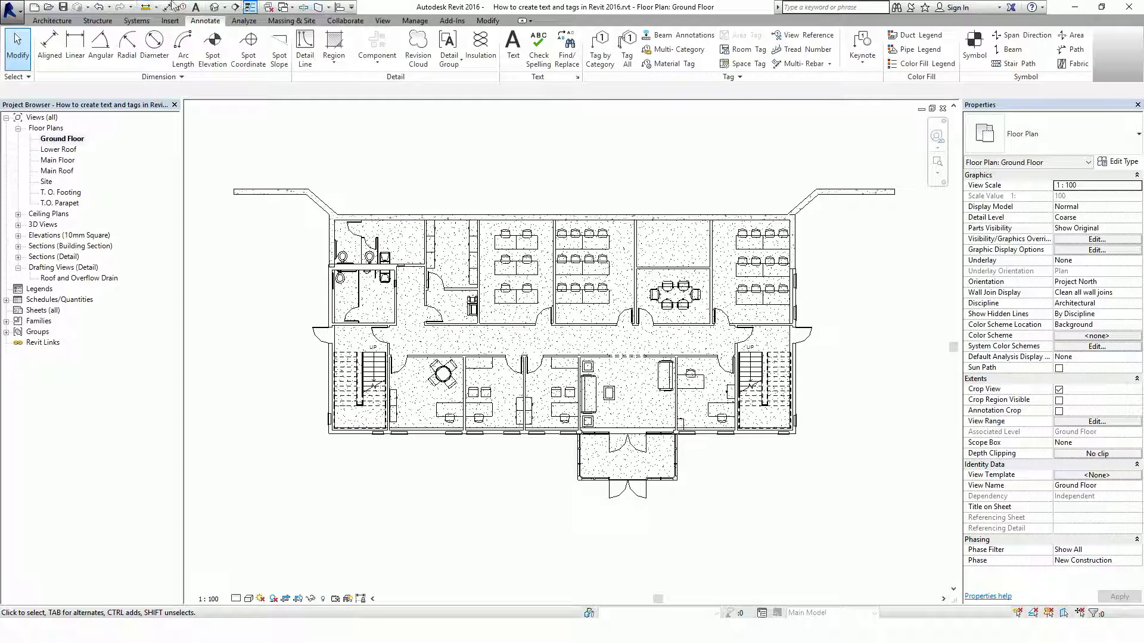
click(351, 8)
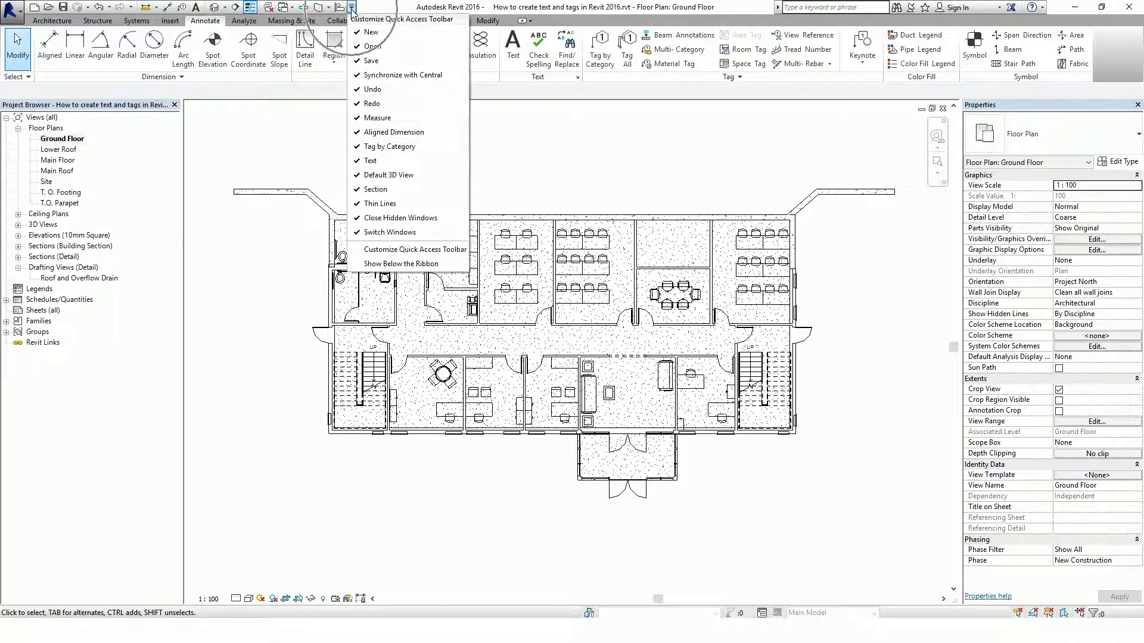
click(390, 267)
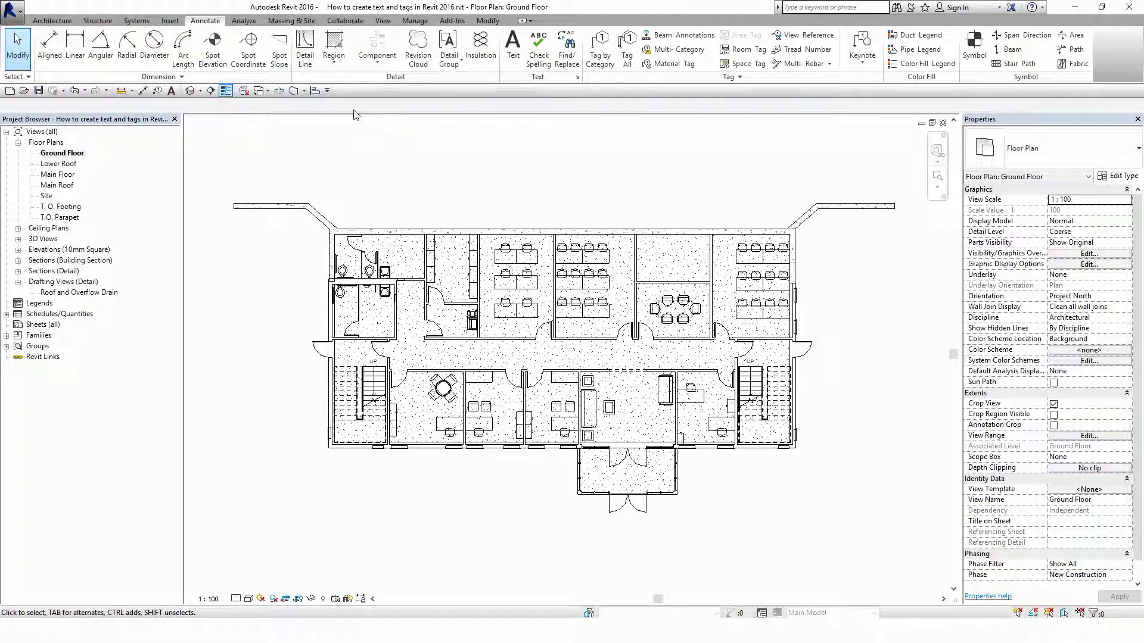
Start Tag by Category with Horizontal orientation and preview the tag on the exterior door beside the left staircase
click(157, 91)
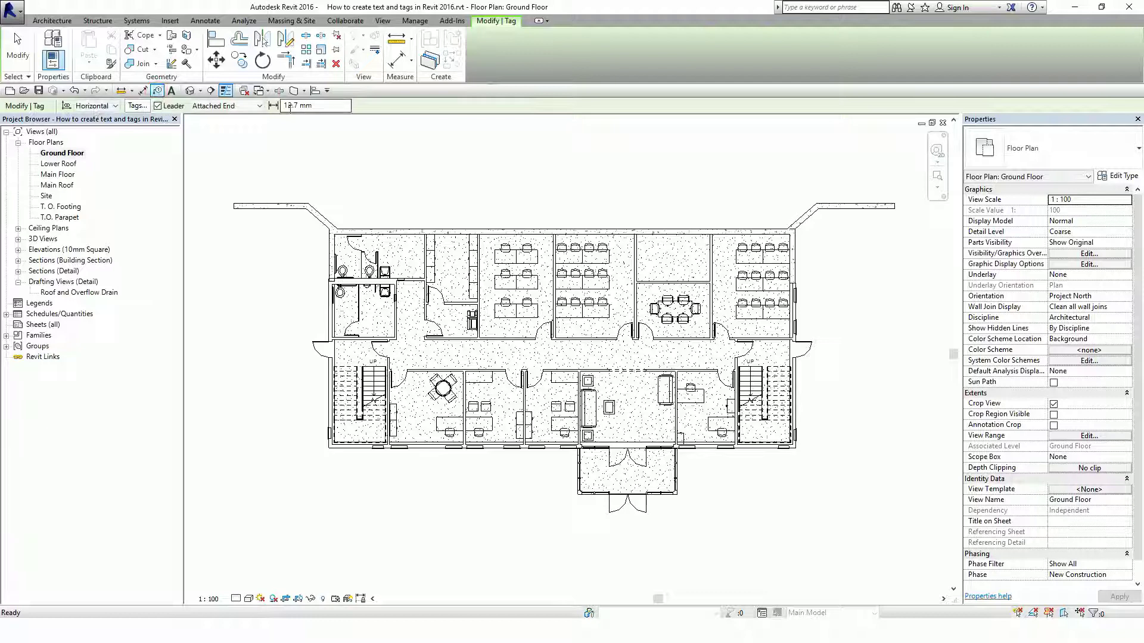
click(97, 107)
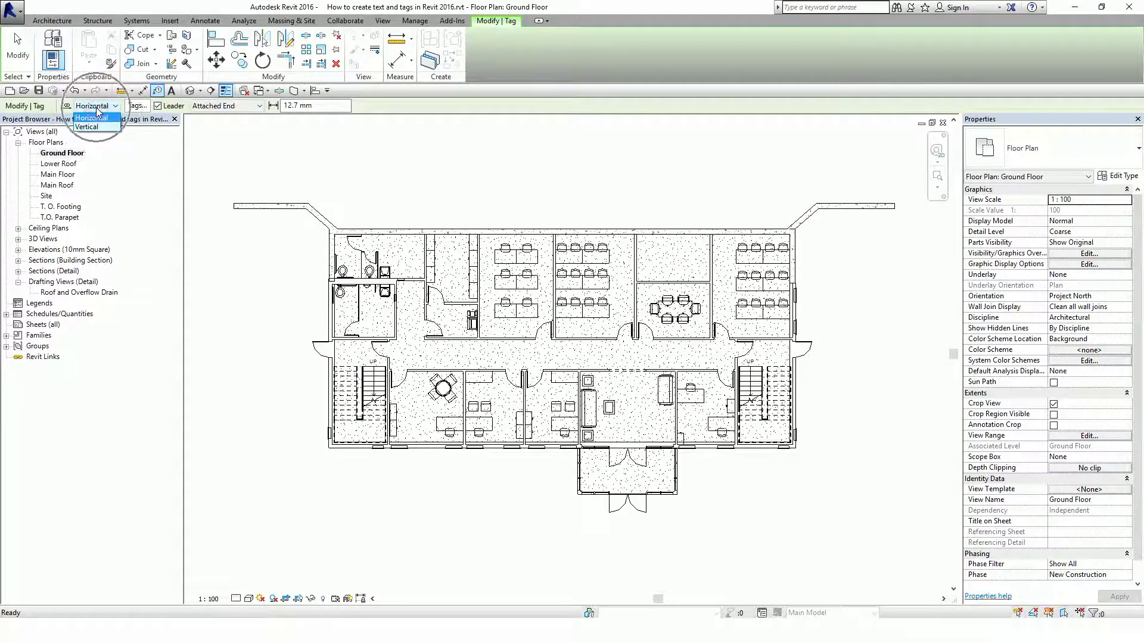
click(95, 115)
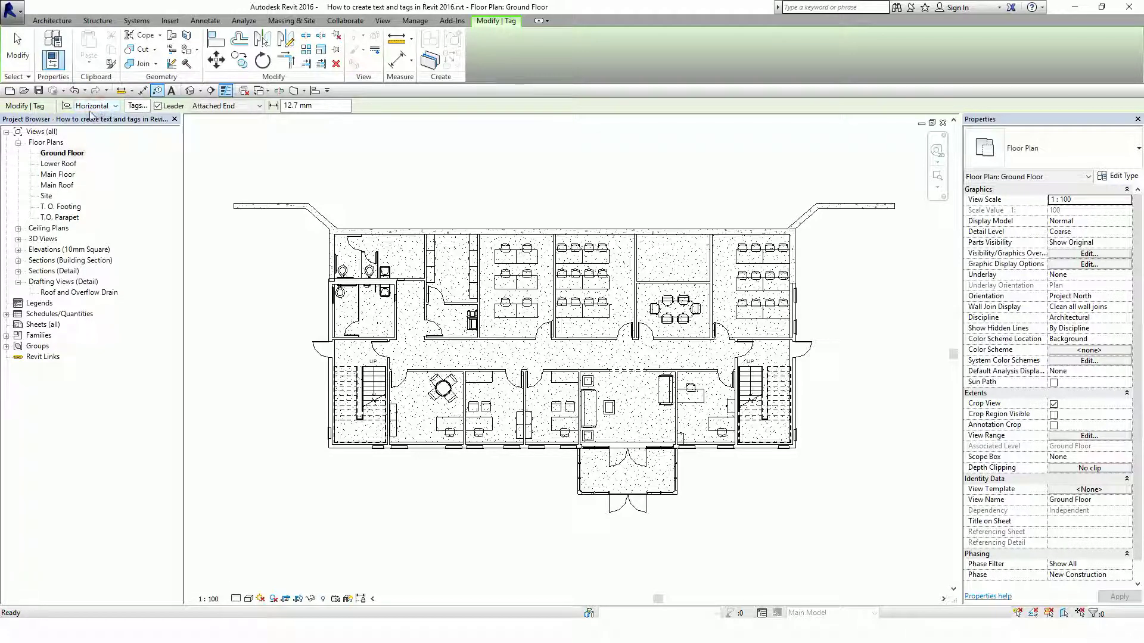
middle_drag(256, 321, 405, 274)
scroll(438, 273, up, 5)
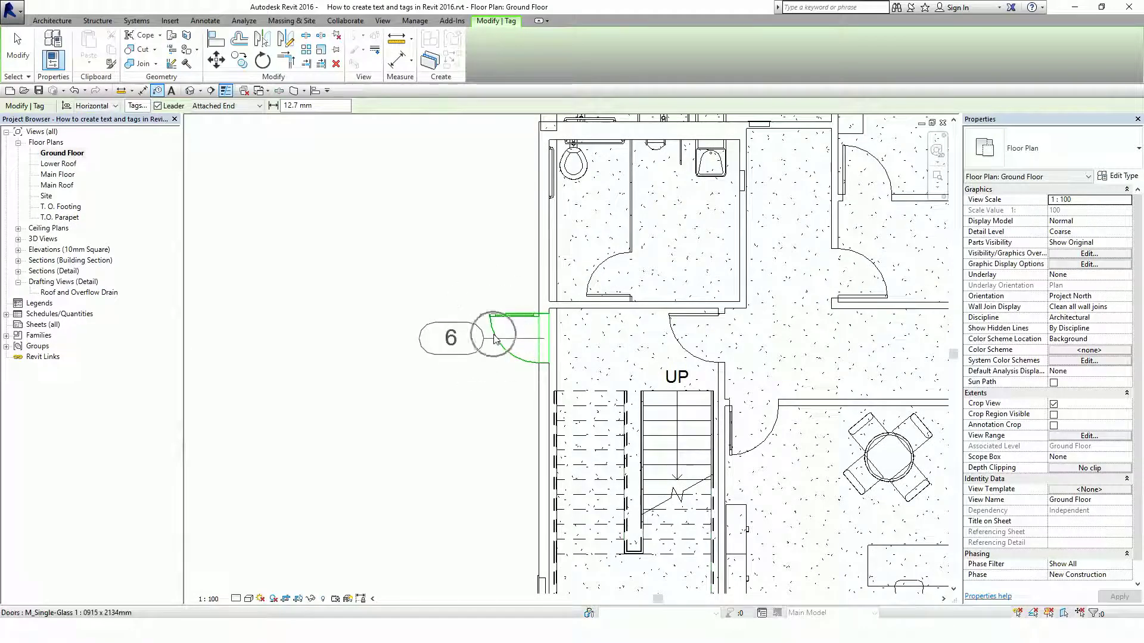
Set the tag orientation to Vertical
click(114, 106)
click(89, 127)
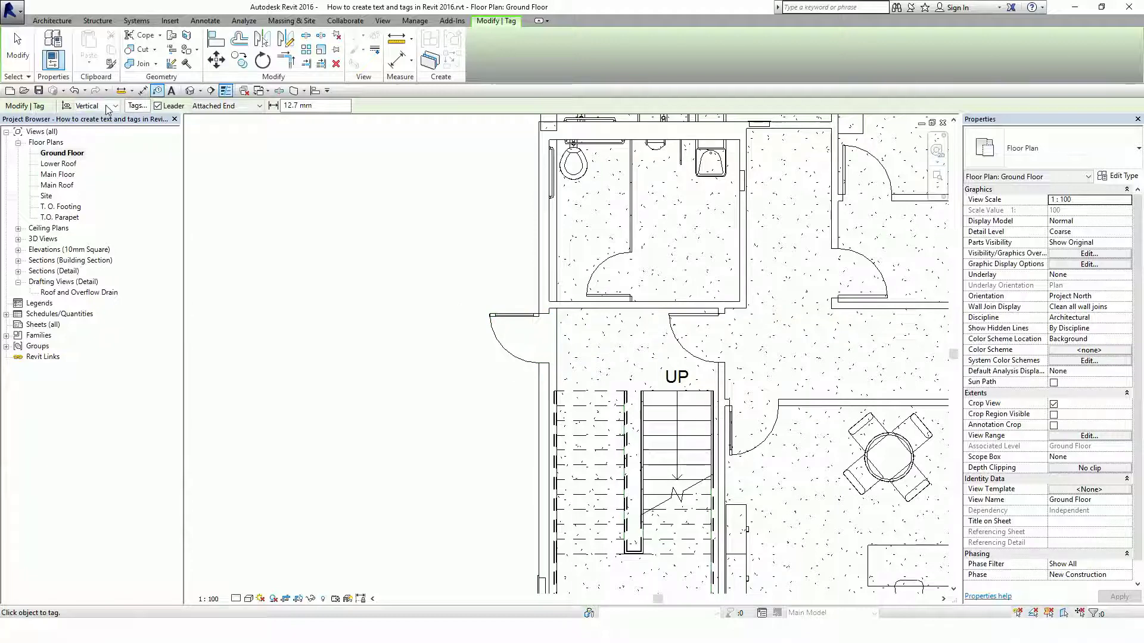
click(109, 107)
Open the Loaded Tags And Symbols dialog and enlarge it so the full category and tag names can be read
click(141, 107)
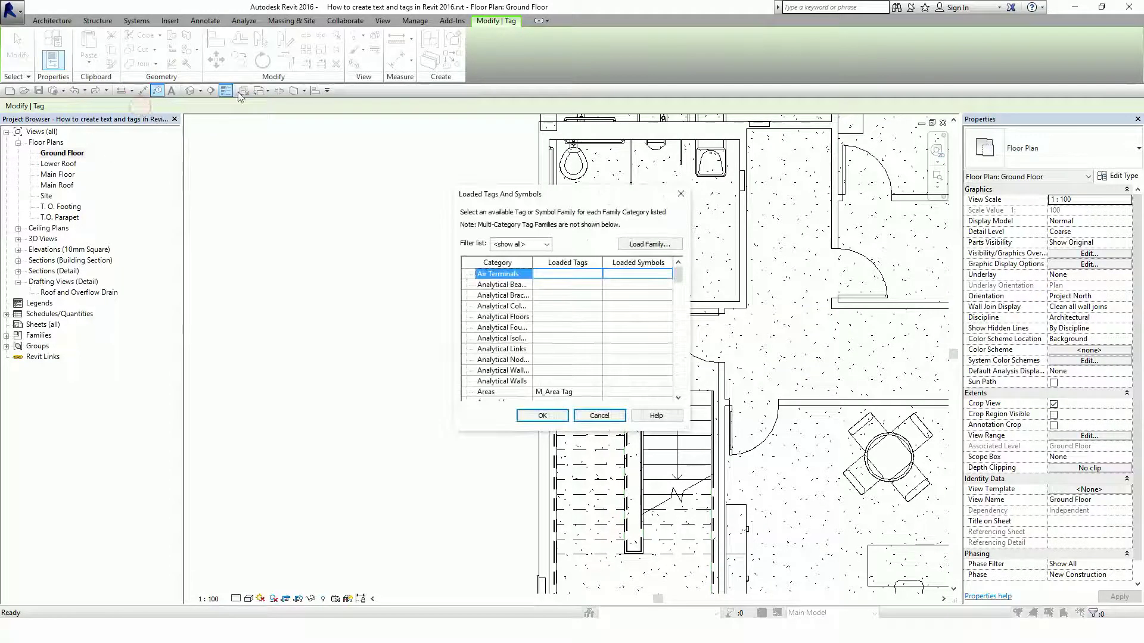
drag(550, 190, 331, 149)
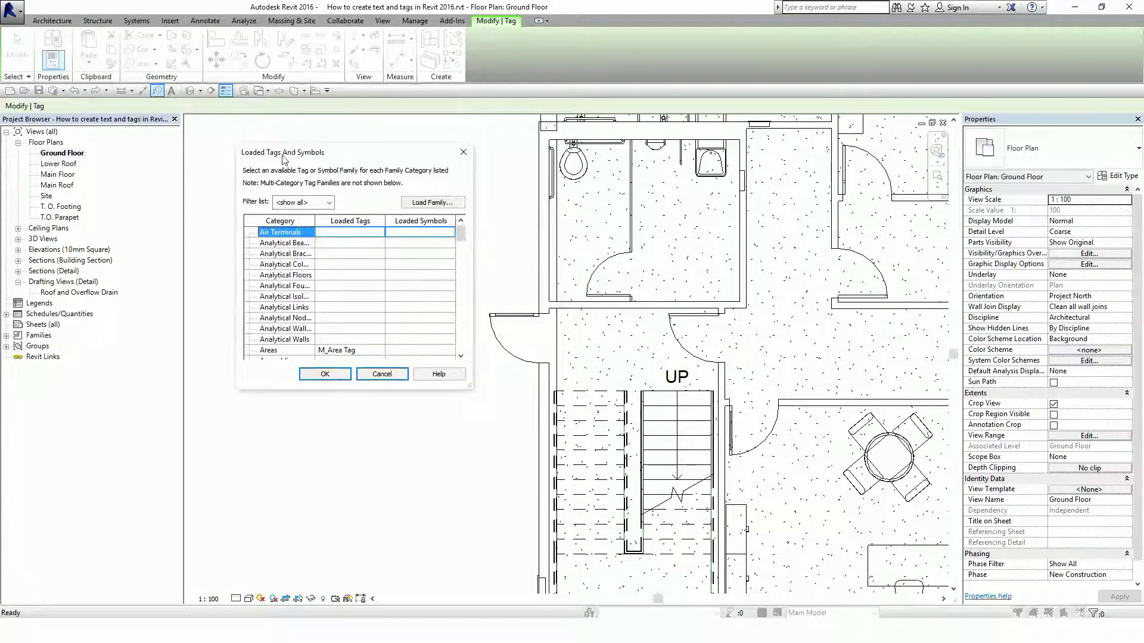
drag(465, 385, 672, 507)
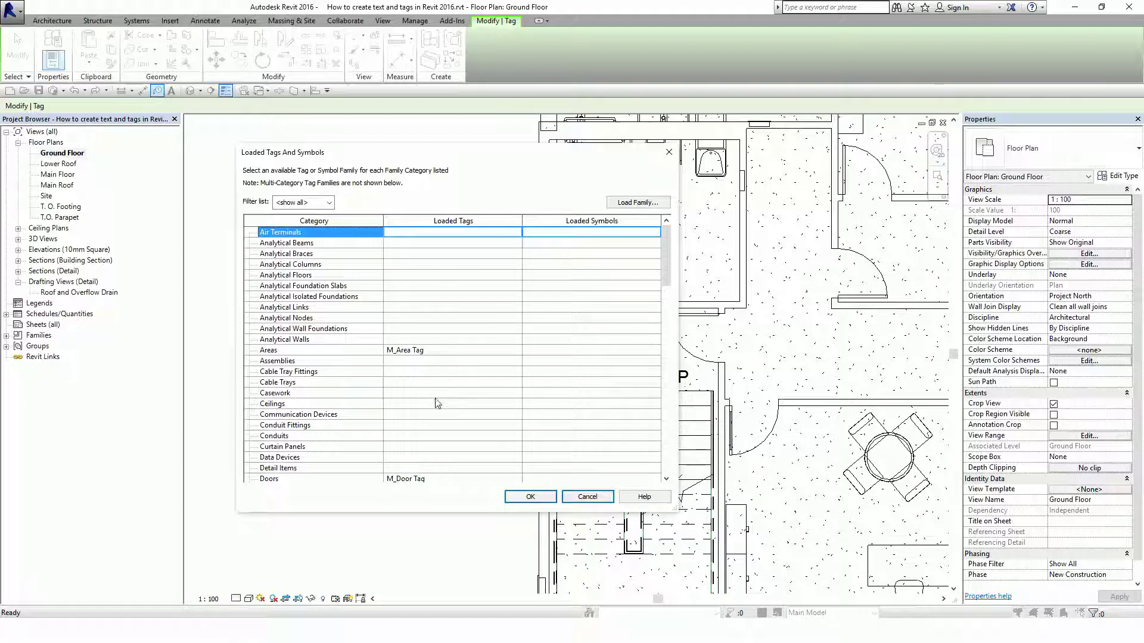
Examine the tag families available for Doors and those loaded for the remaining categories through Wires
scroll(666, 270, down, 4)
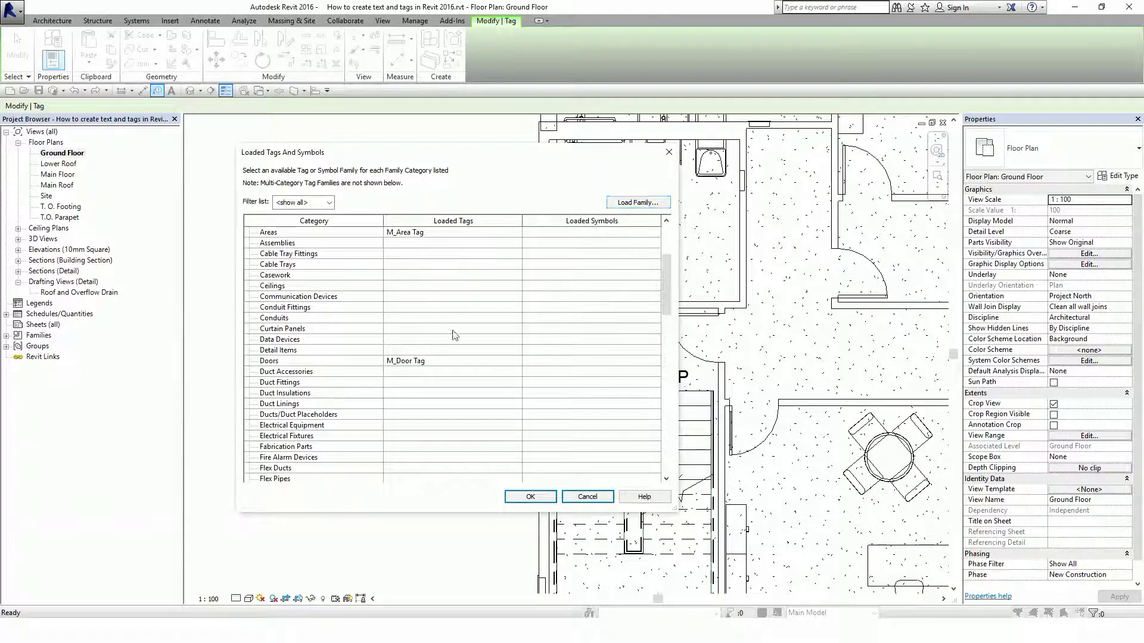
click(453, 362)
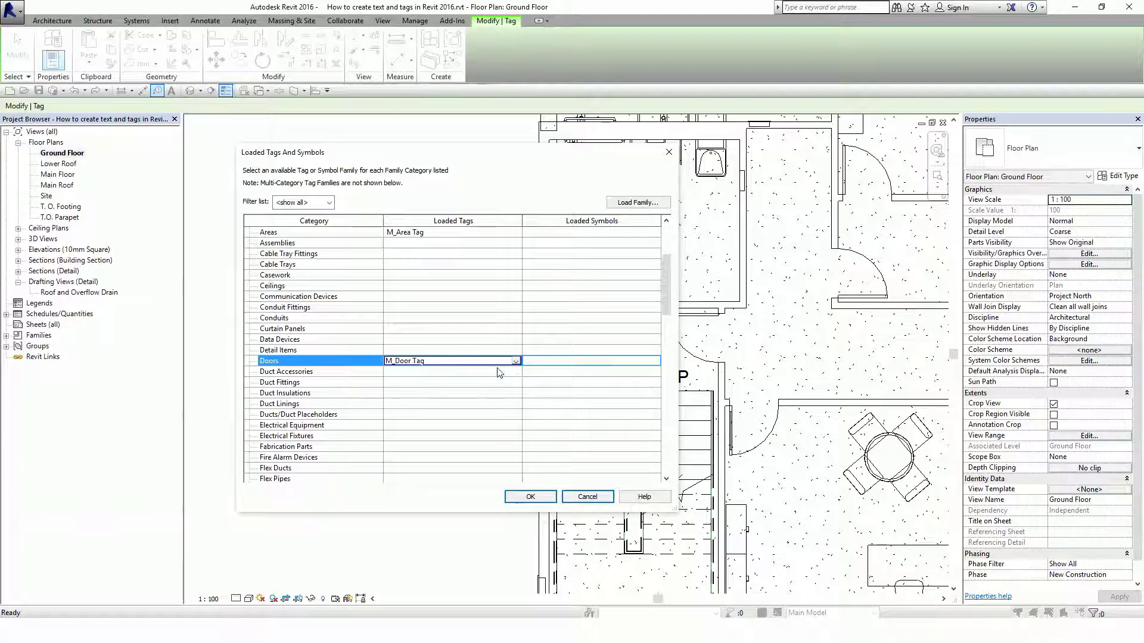
click(516, 362)
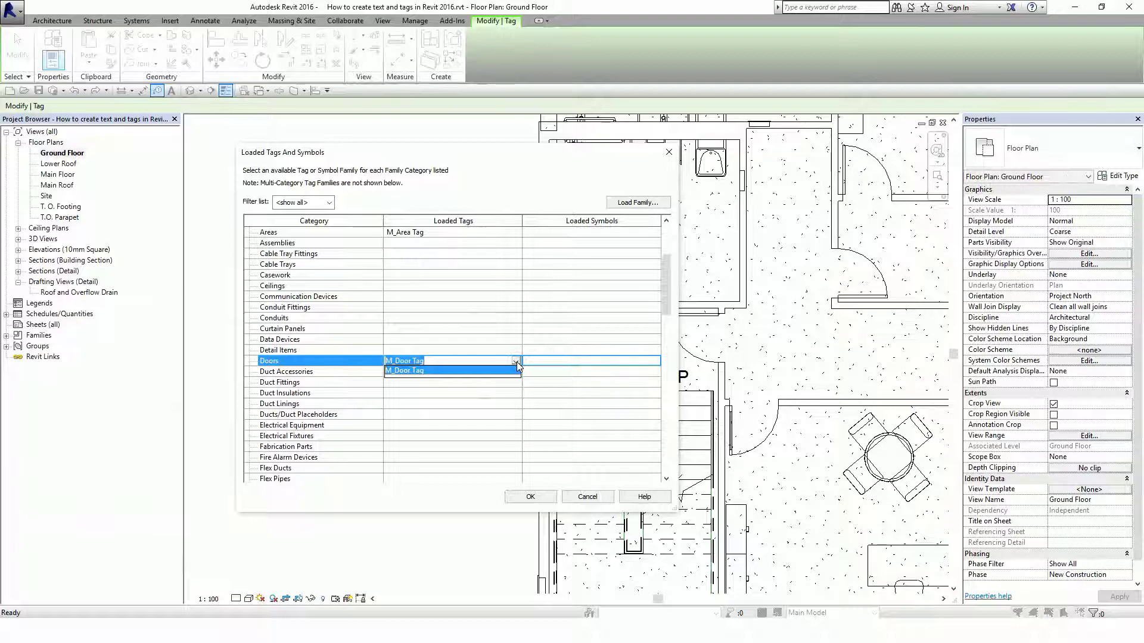
click(516, 362)
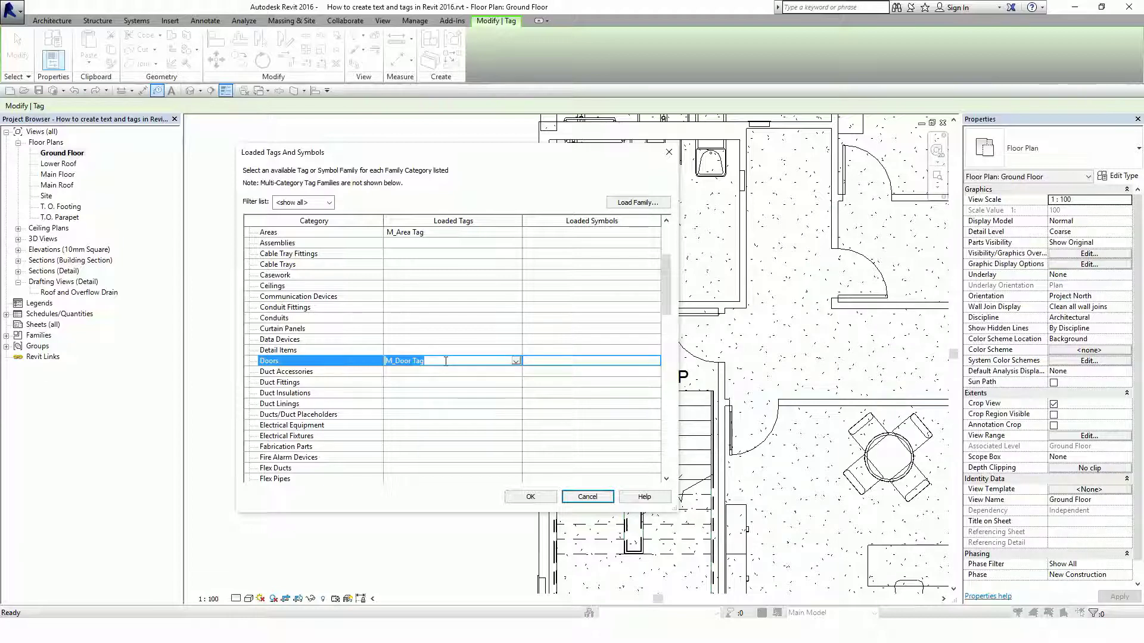
drag(663, 279, 666, 458)
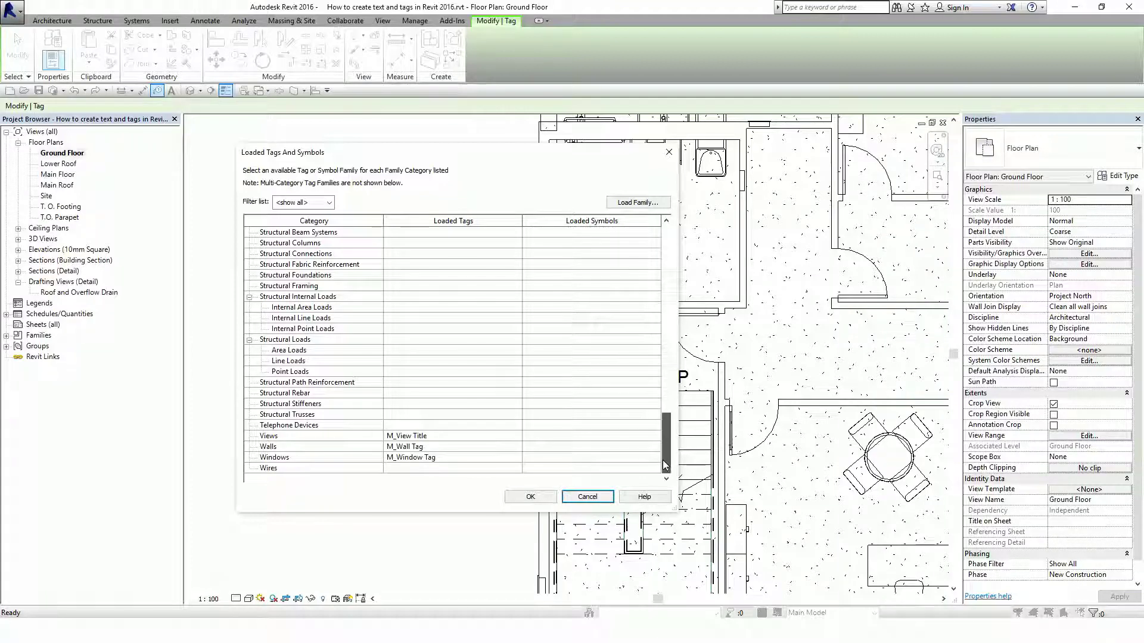
Close the tag list without changes and tag the exterior wall above the women's washroom, using a horizontal tag with an attached-end leader
click(670, 155)
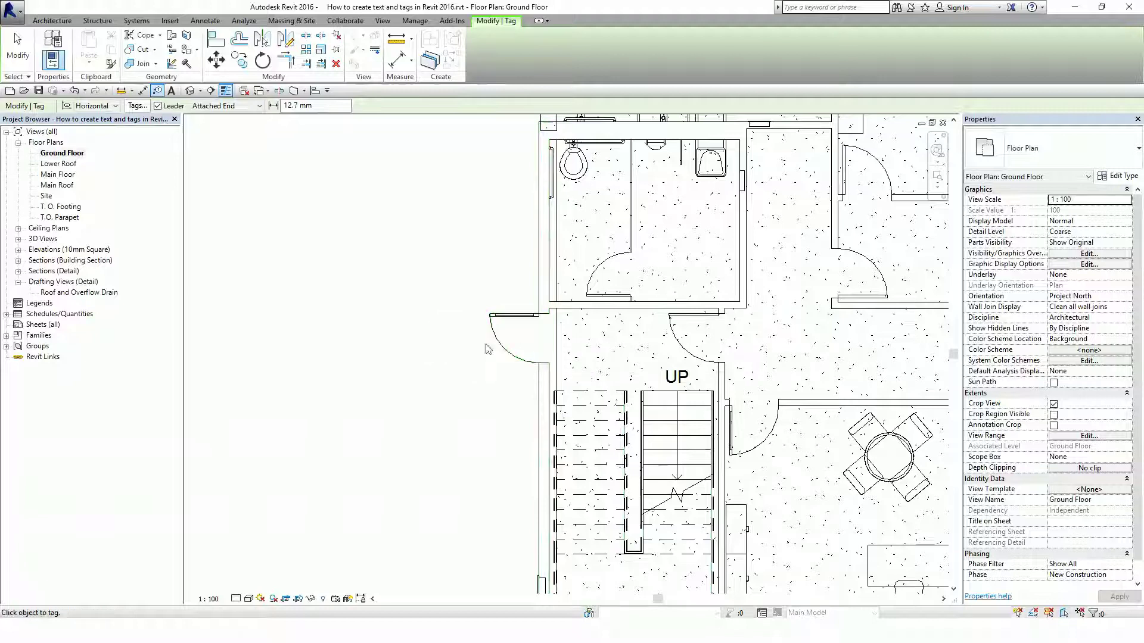
click(158, 106)
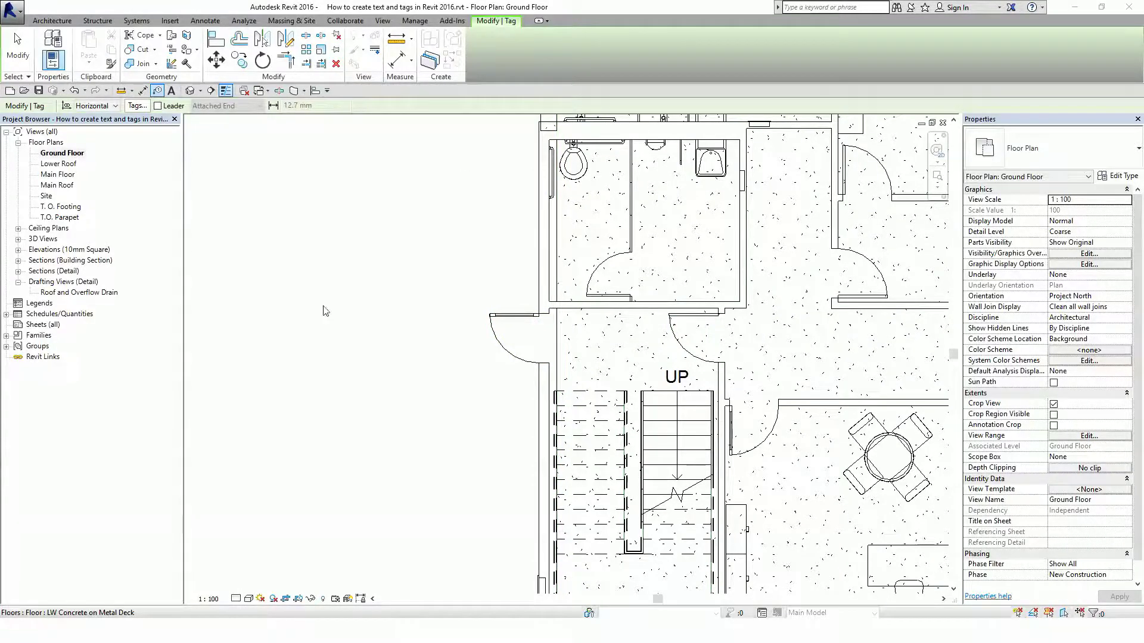
scroll(464, 283, down, 1)
middle_drag(463, 282, 378, 405)
middle_drag(373, 274, 365, 364)
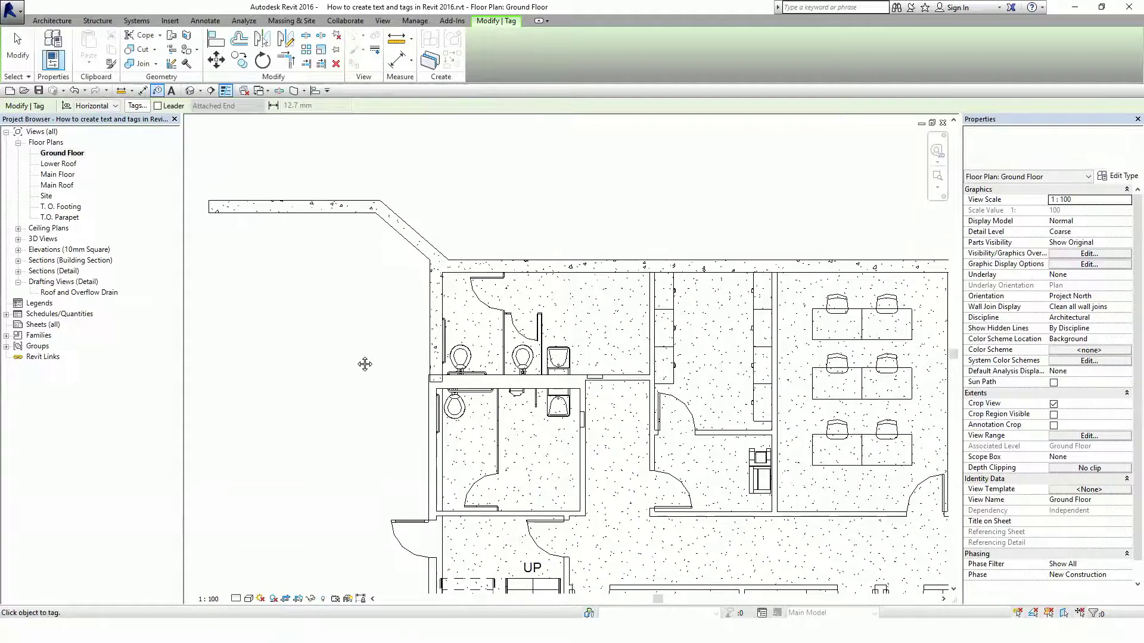
middle_drag(479, 232, 487, 251)
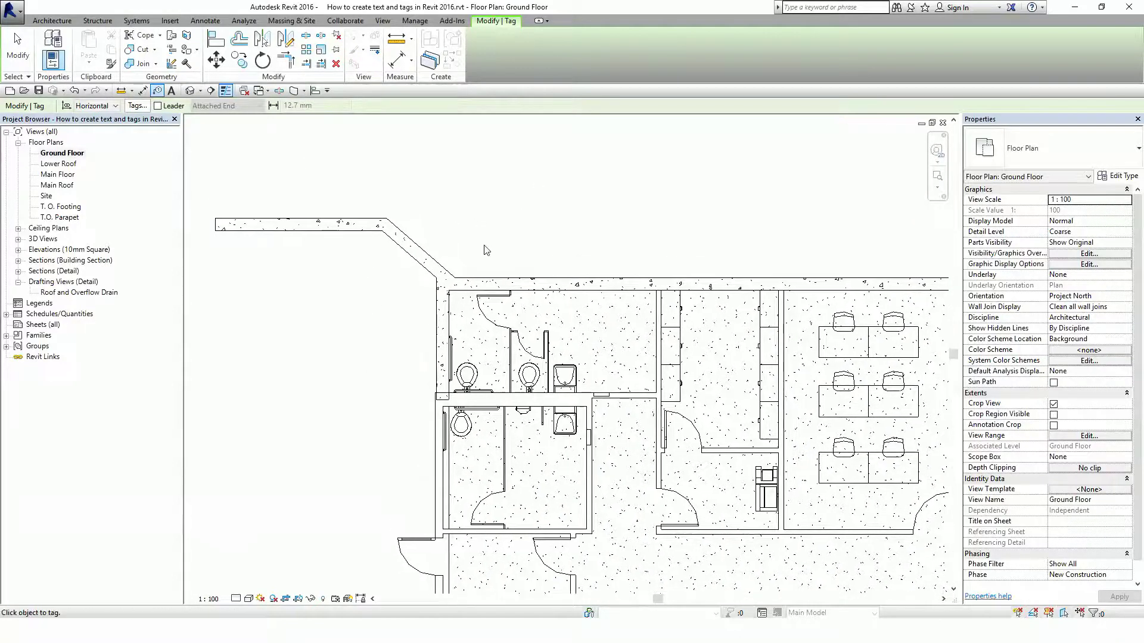
scroll(487, 250, up, 1)
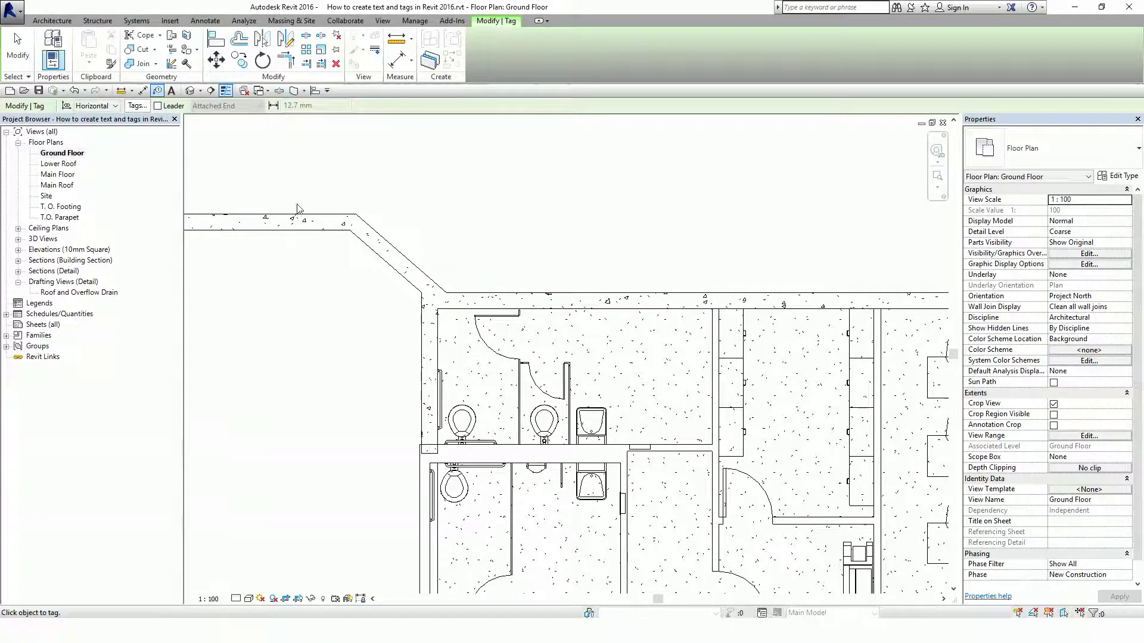
click(158, 106)
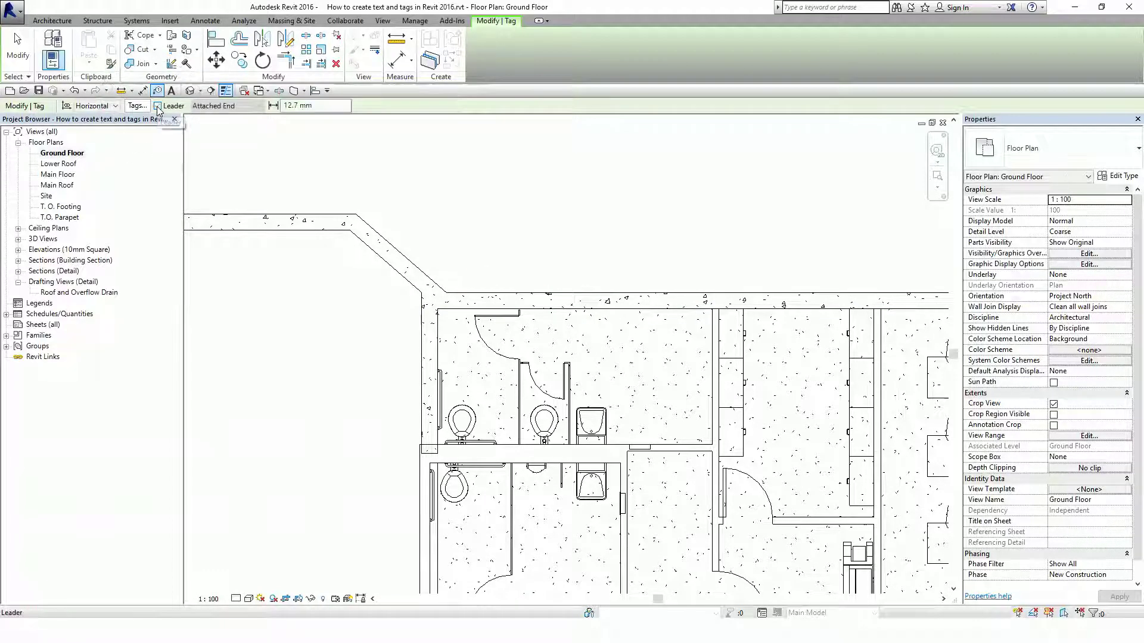
click(555, 293)
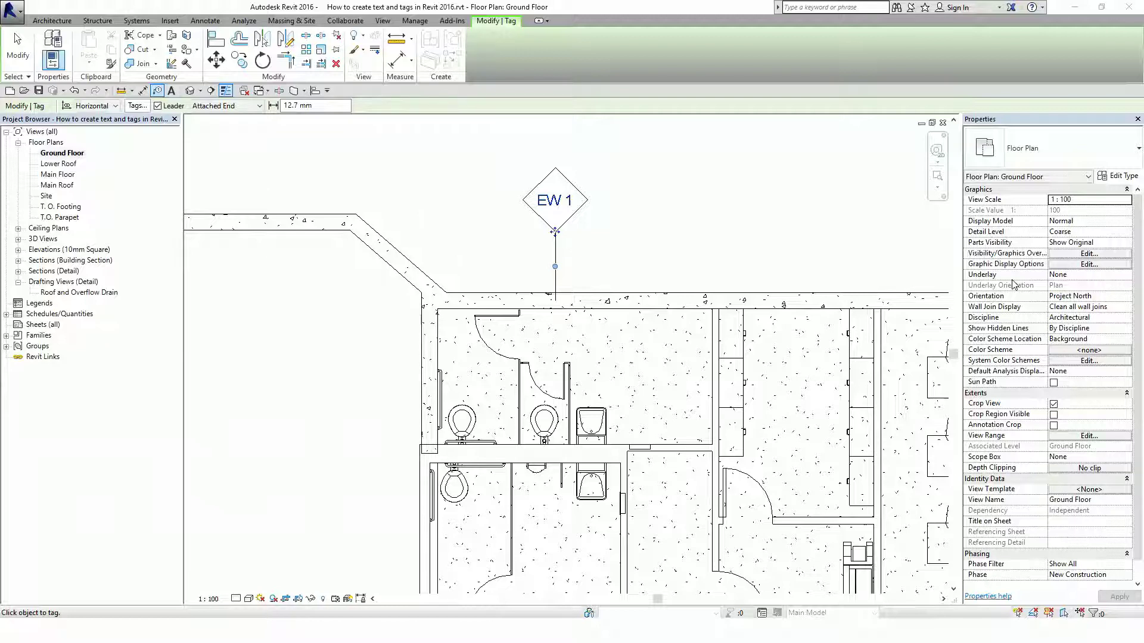
Tag the two exterior wall segments on the west side of the washrooms with leaders and finish tagging
scroll(710, 189, down, 2)
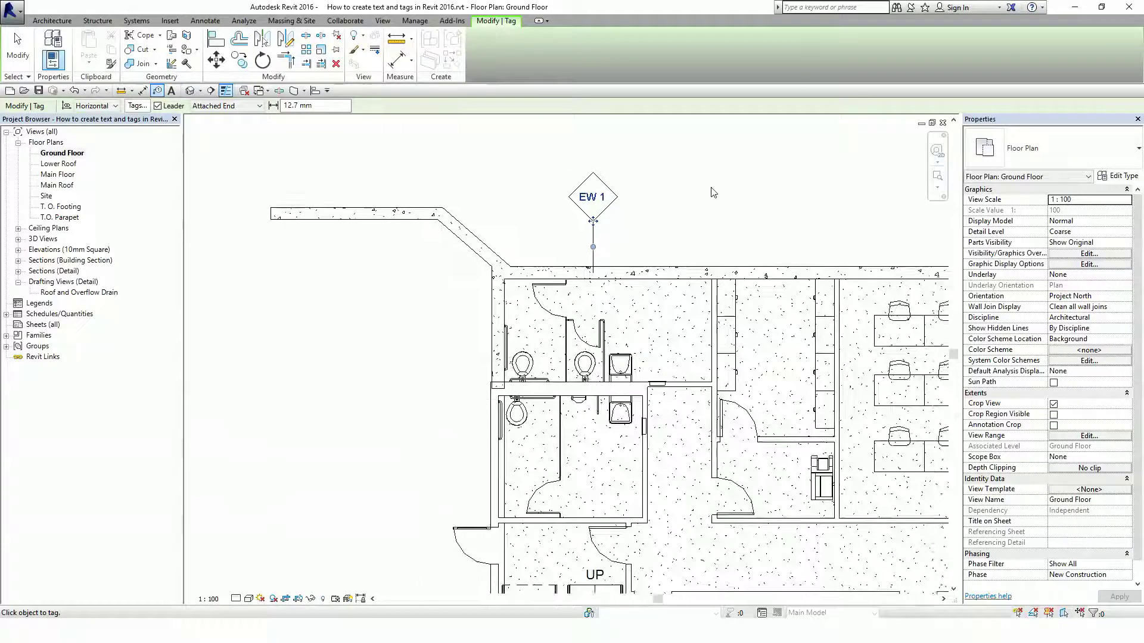
middle_drag(719, 237, 761, 192)
middle_drag(501, 340, 520, 316)
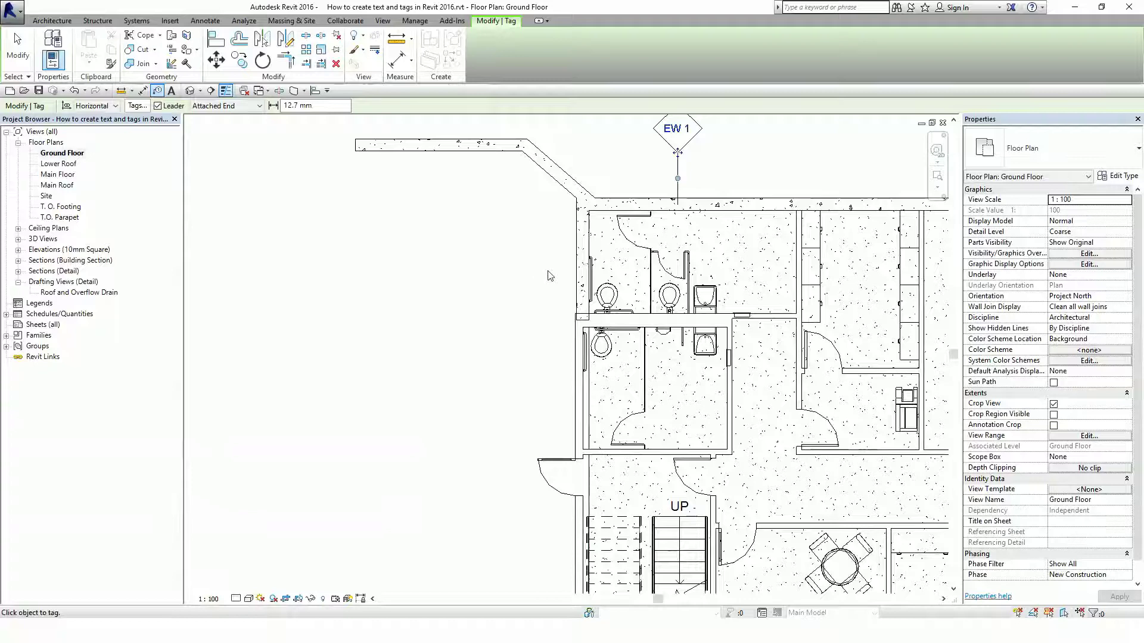
click(580, 268)
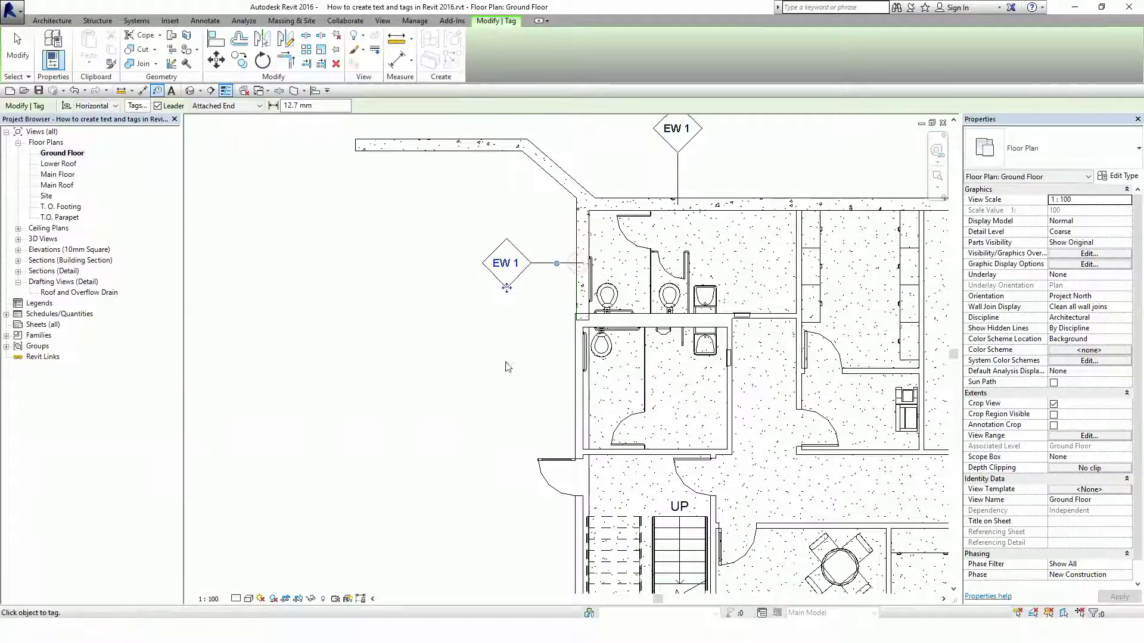
click(573, 399)
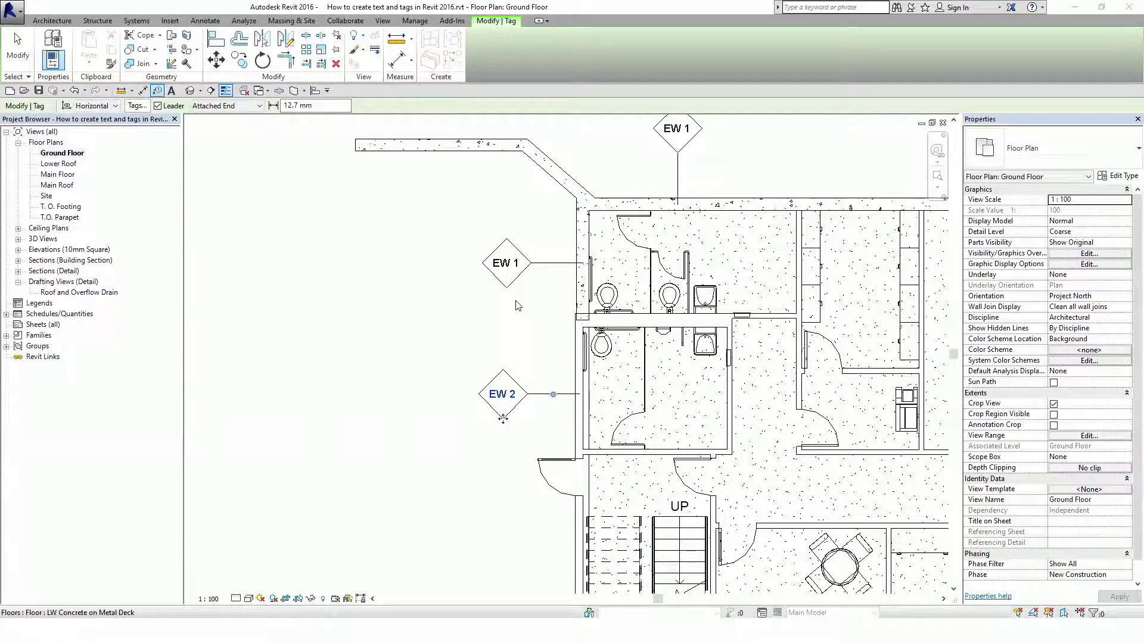
click(17, 54)
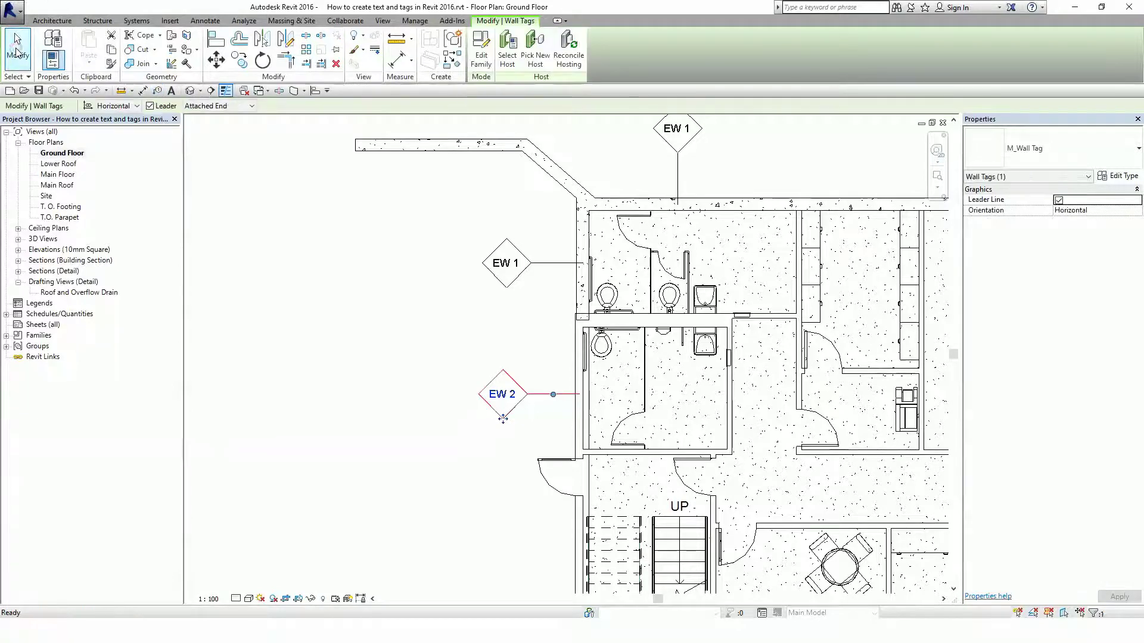
click(309, 264)
Tag all untagged doors and windows in the current view with M_Door Tag and M_Window Tag, horizontal and without leaders
scroll(309, 265, down, 3)
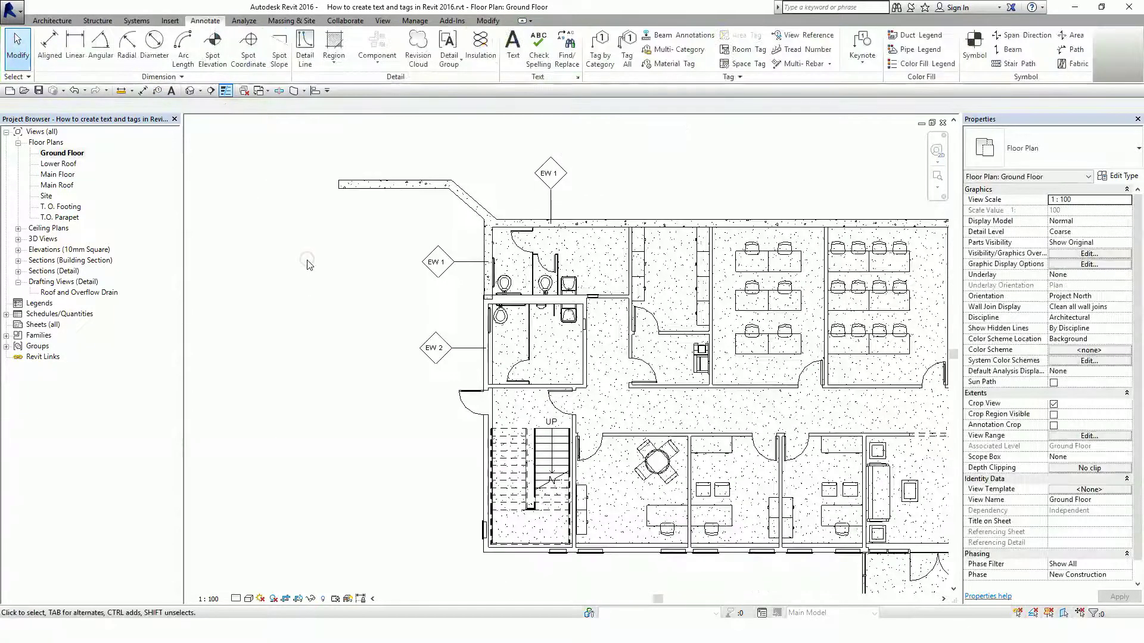
scroll(309, 264, up, 2)
middle_drag(310, 265, 207, 262)
scroll(274, 266, down, 1)
scroll(199, 256, down, 1)
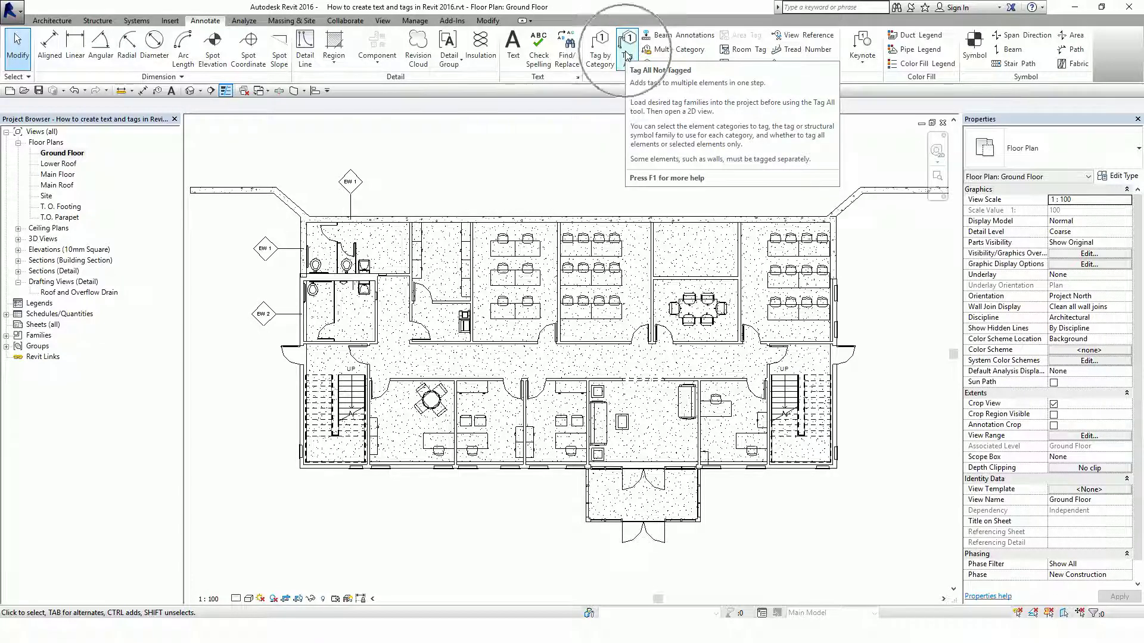
click(627, 56)
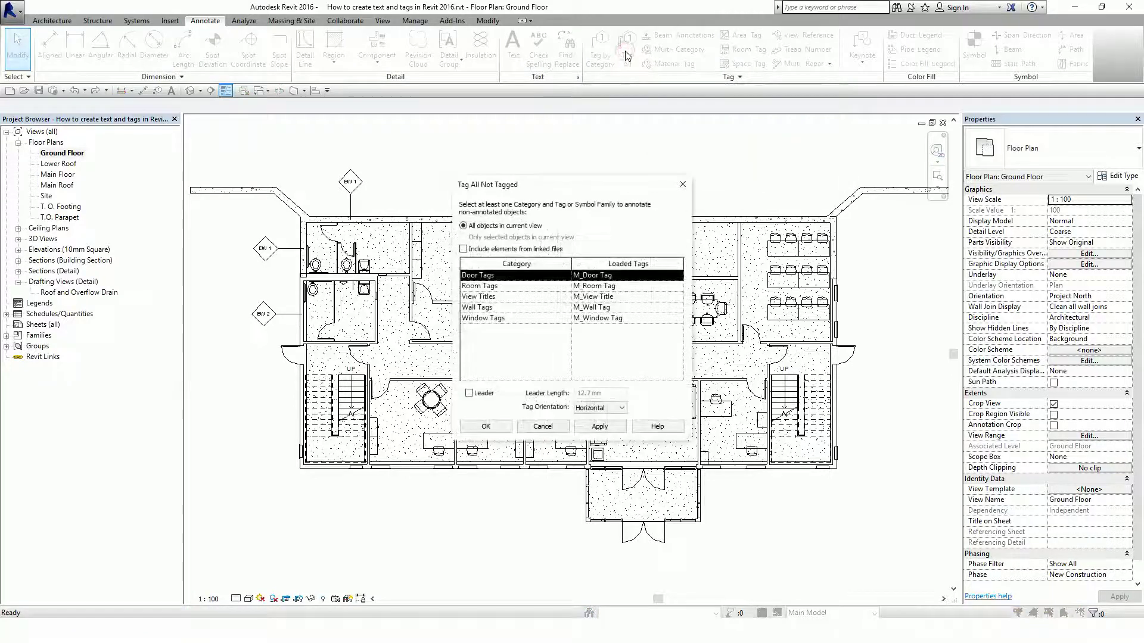
drag(490, 189, 510, 136)
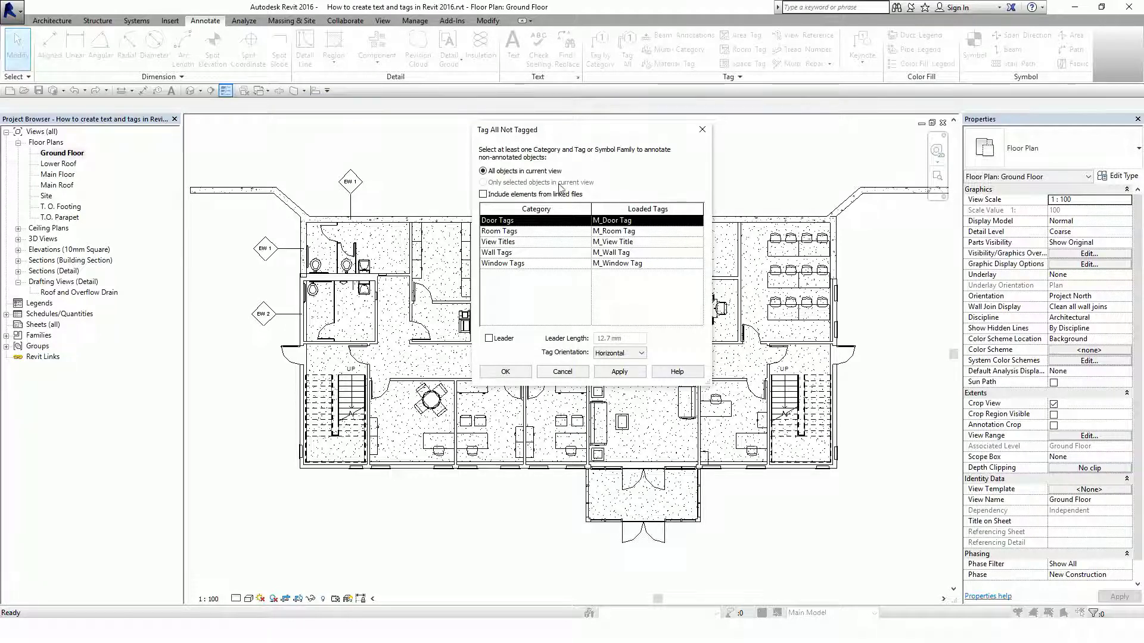
click(497, 221)
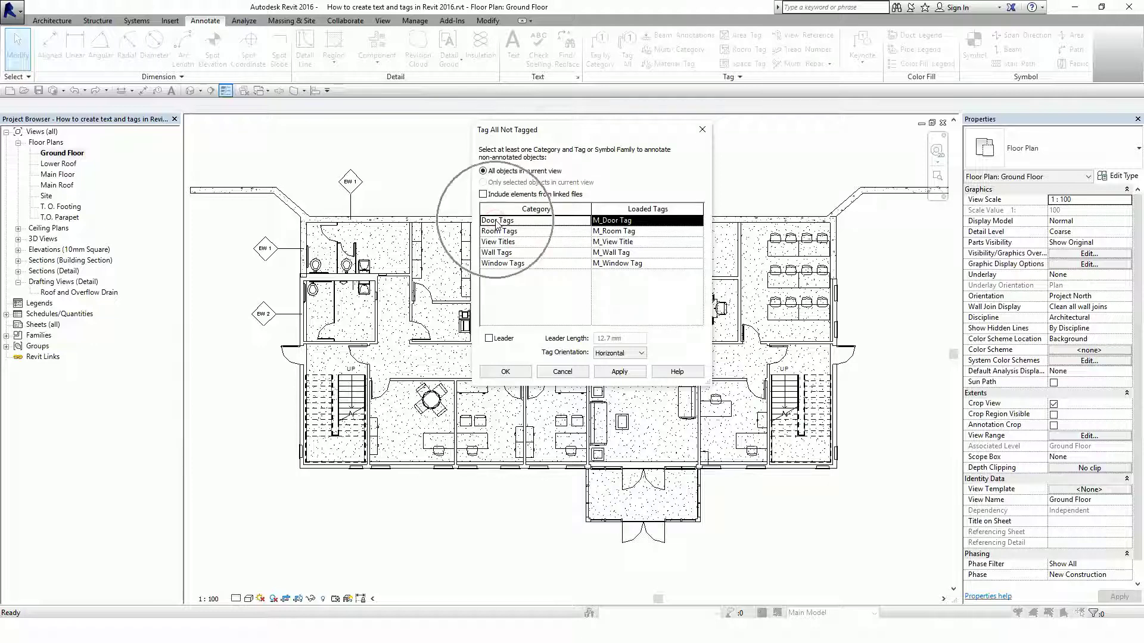
ctrl+click(501, 264)
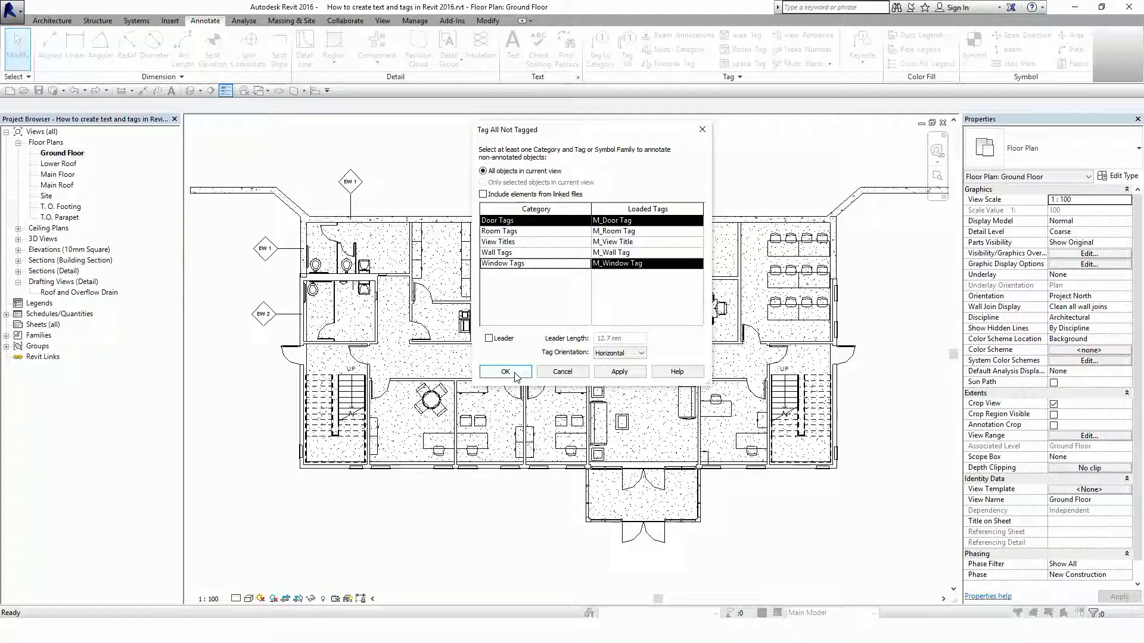
click(490, 339)
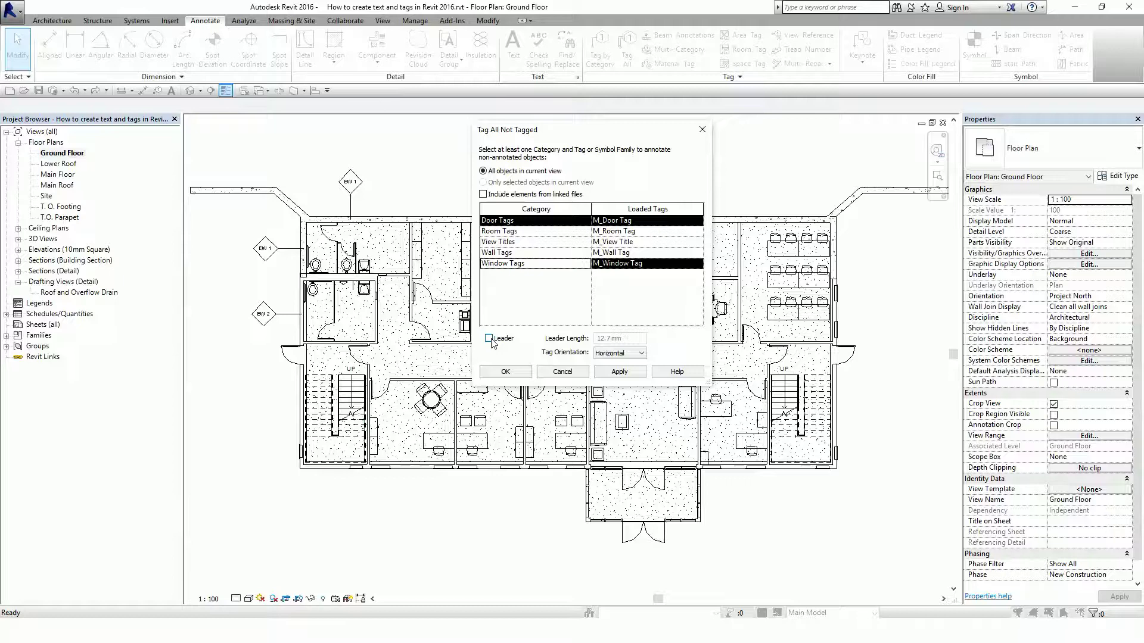
click(490, 339)
click(505, 372)
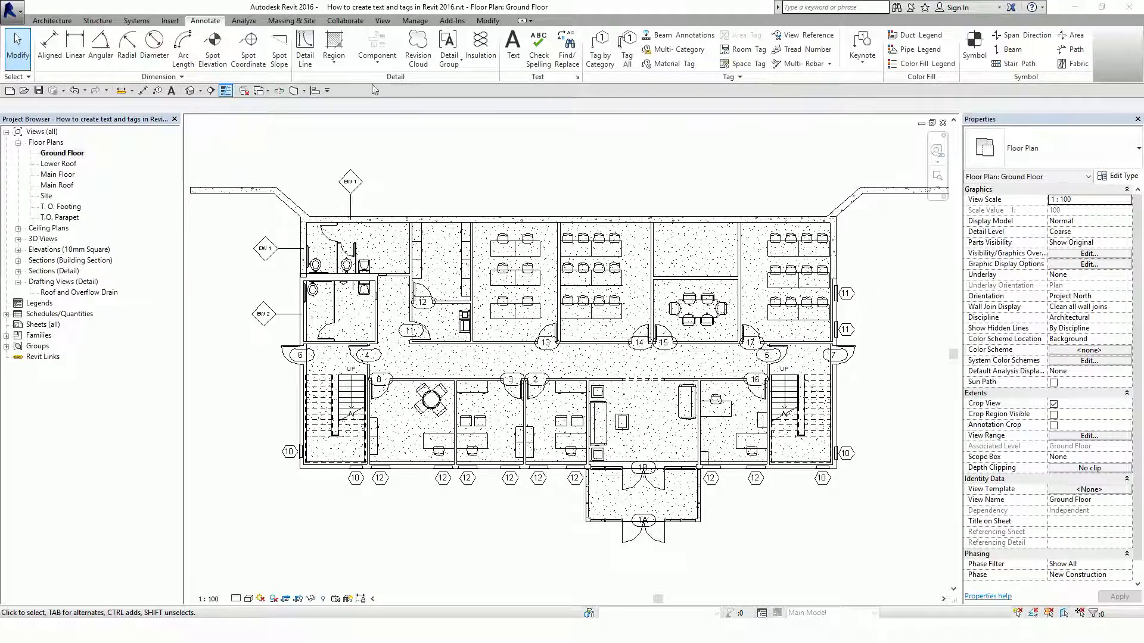
Place a horizontal M_Room Tag without a leader in the Women's Toilet Room
scroll(385, 194, up, 1)
scroll(384, 194, up, 2)
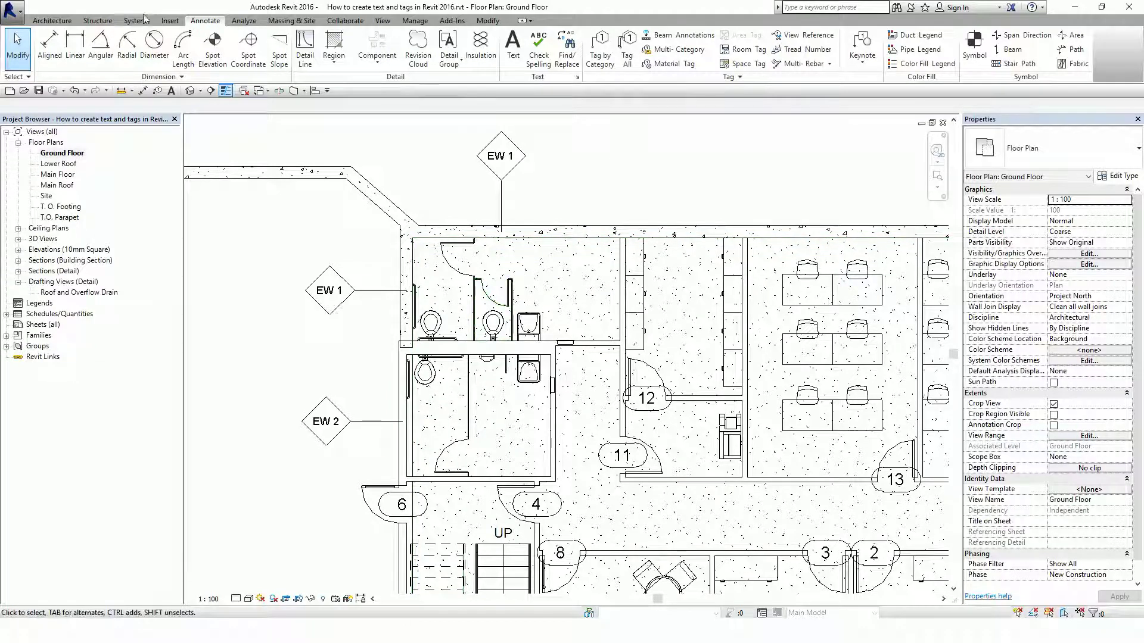
click(59, 21)
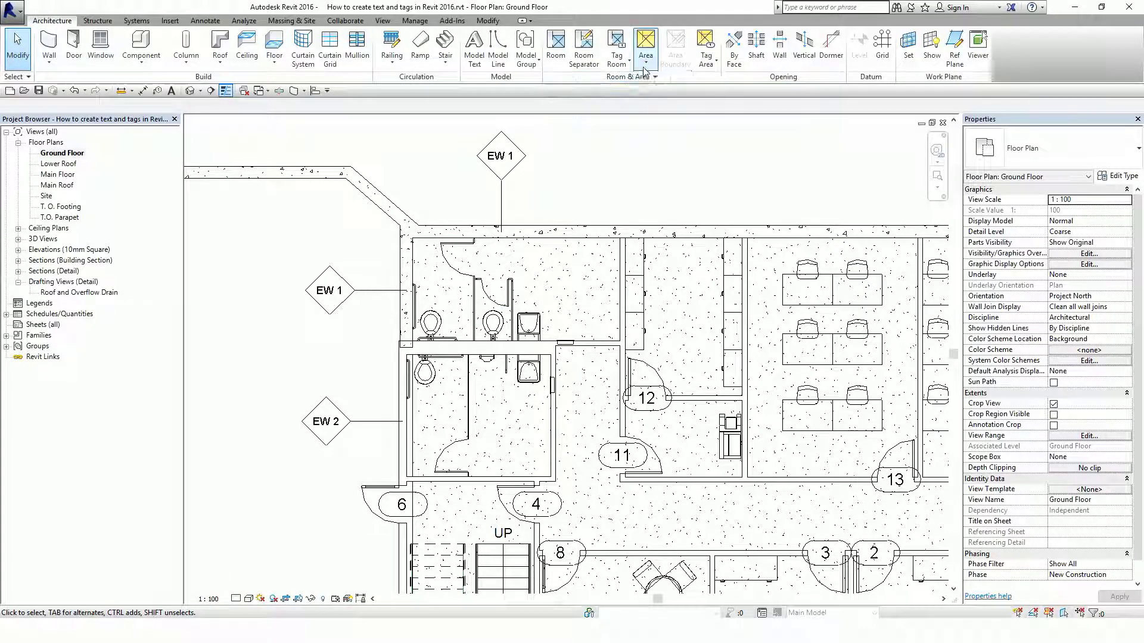
click(716, 64)
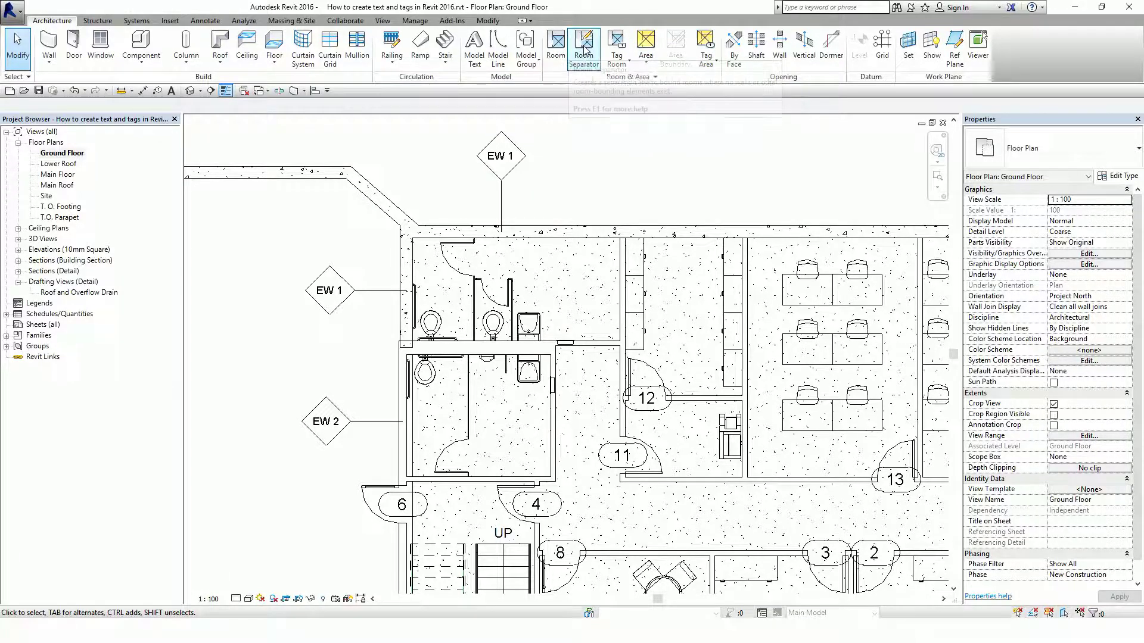
click(210, 21)
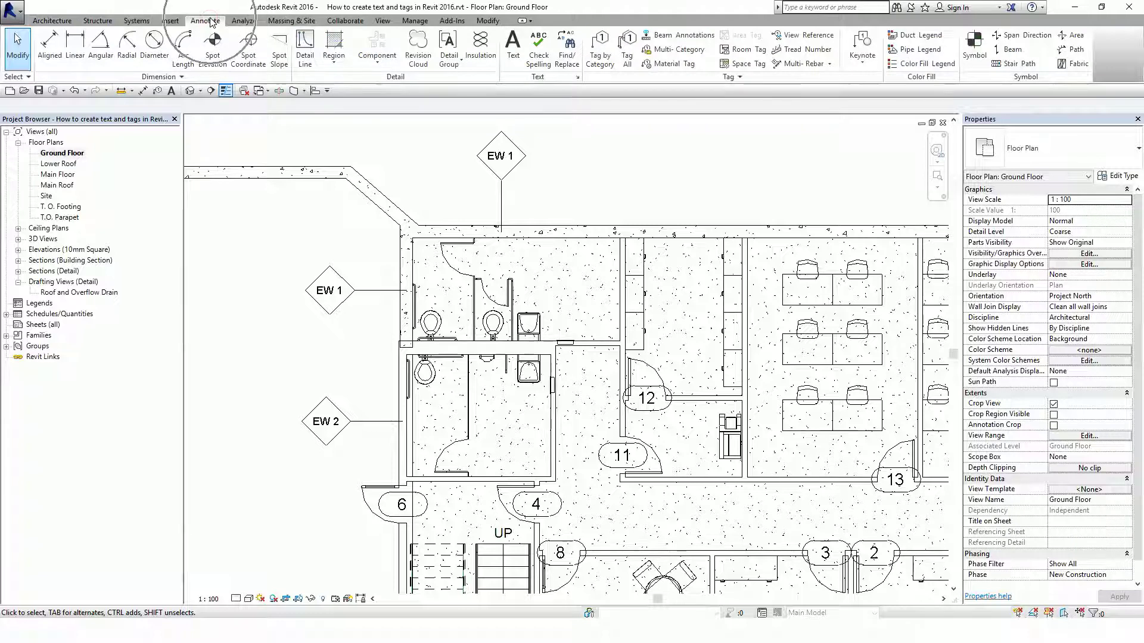
click(746, 50)
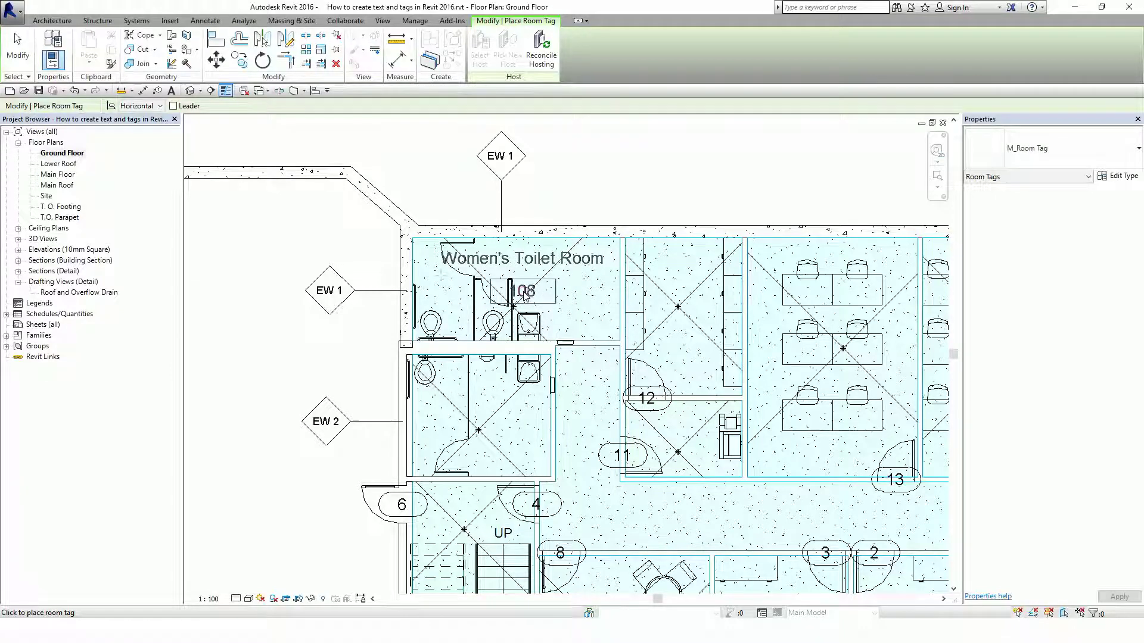
click(524, 295)
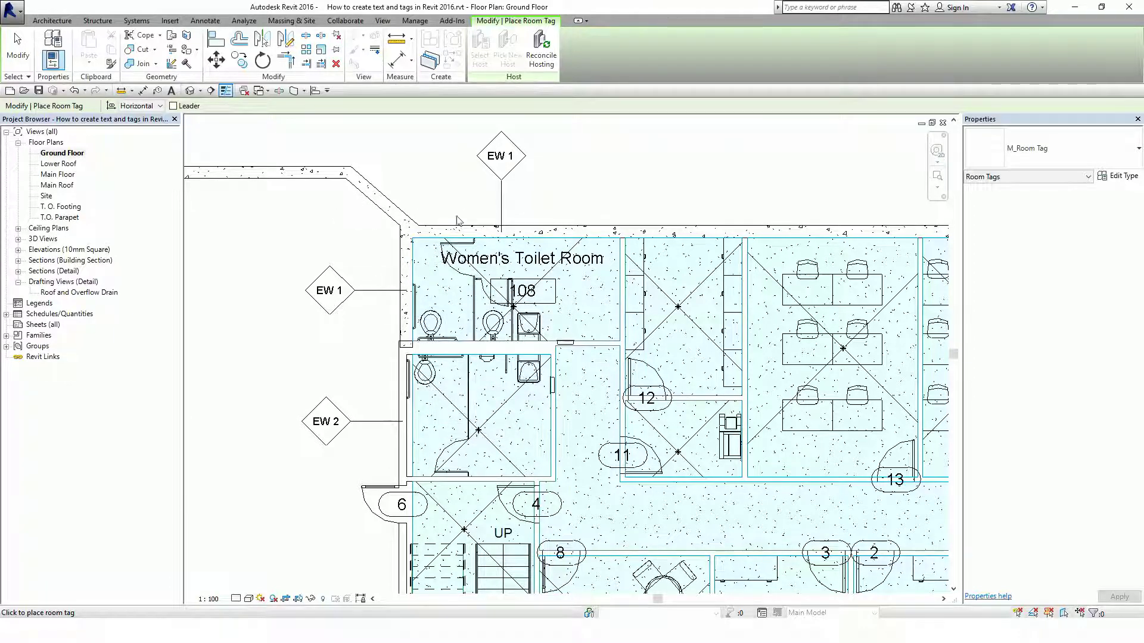
Set up a new 2.0mm Arial text note with left alignment, a bottom-right leader attachment and a one-segment leader
click(176, 94)
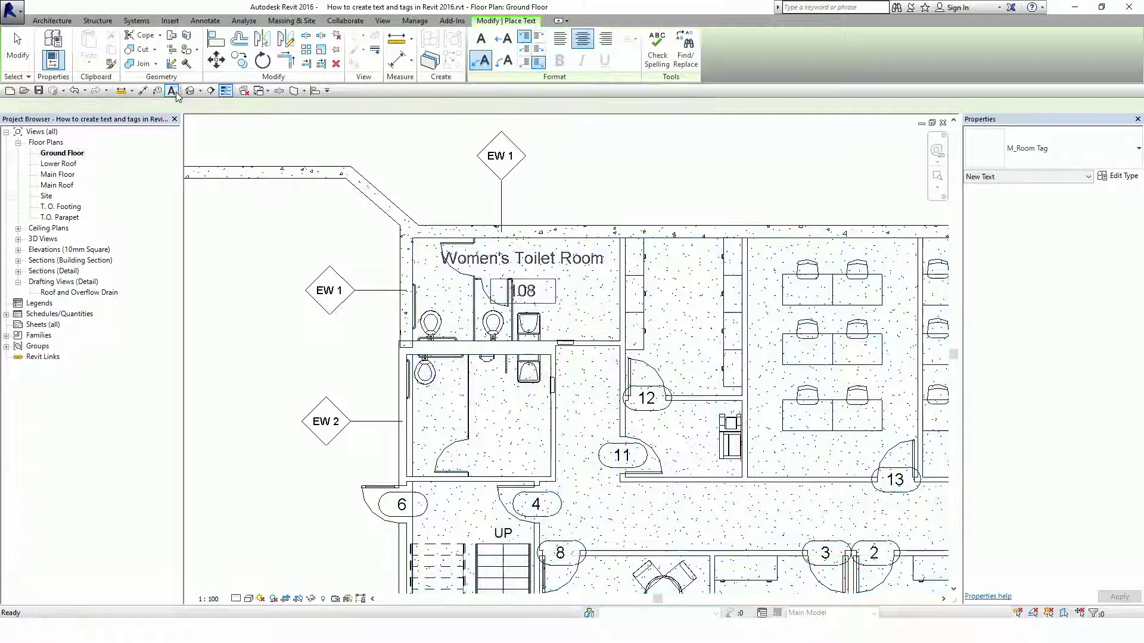
click(538, 61)
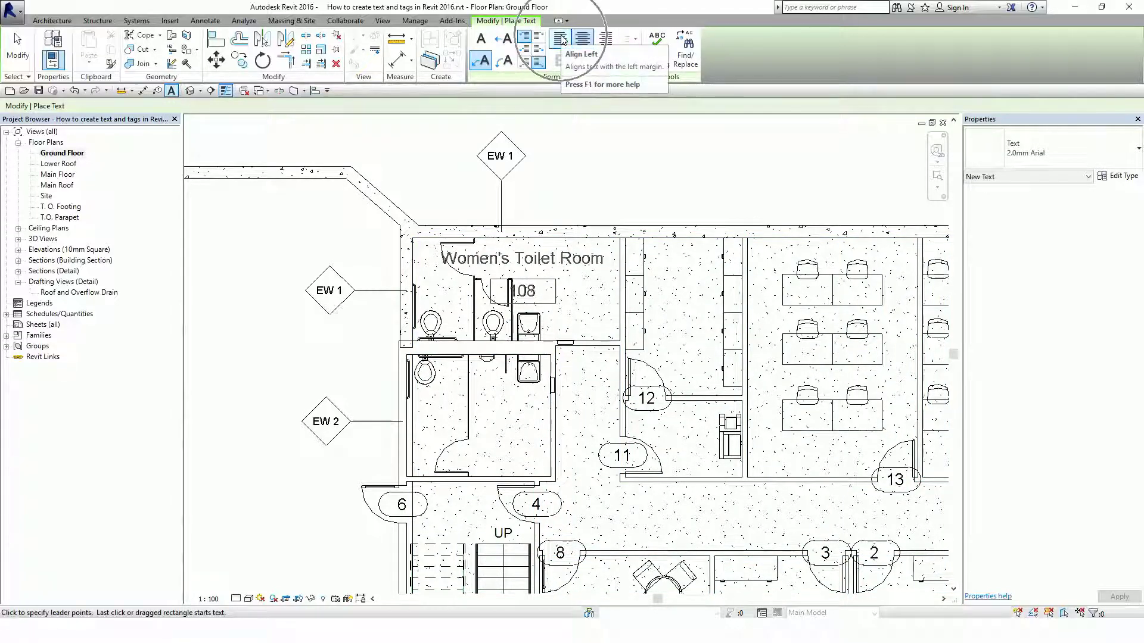
click(562, 40)
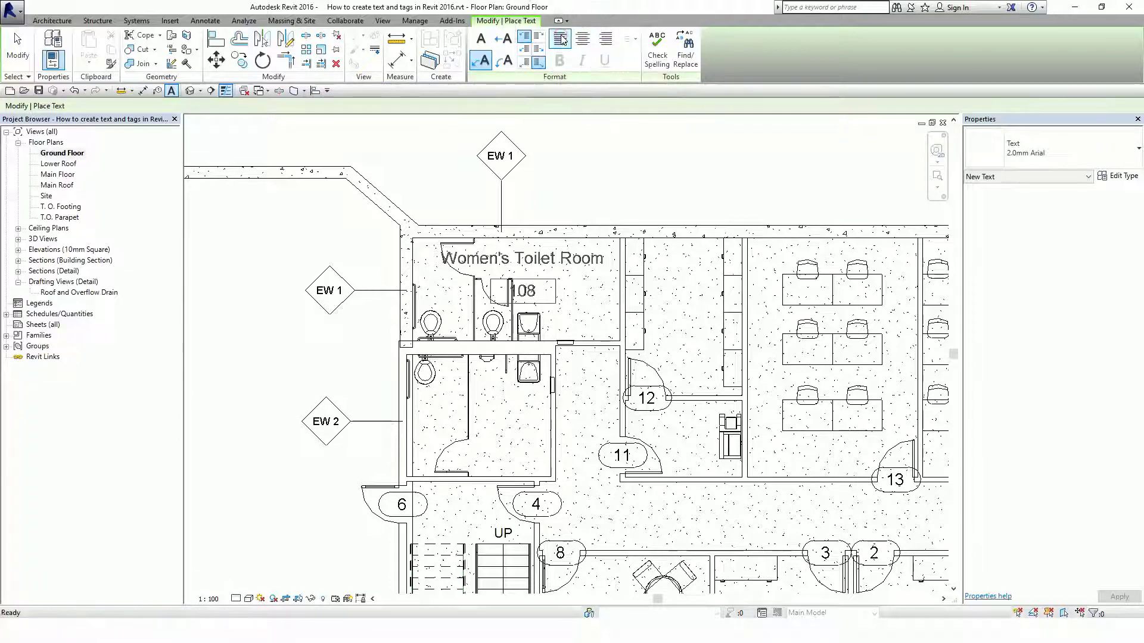
click(505, 40)
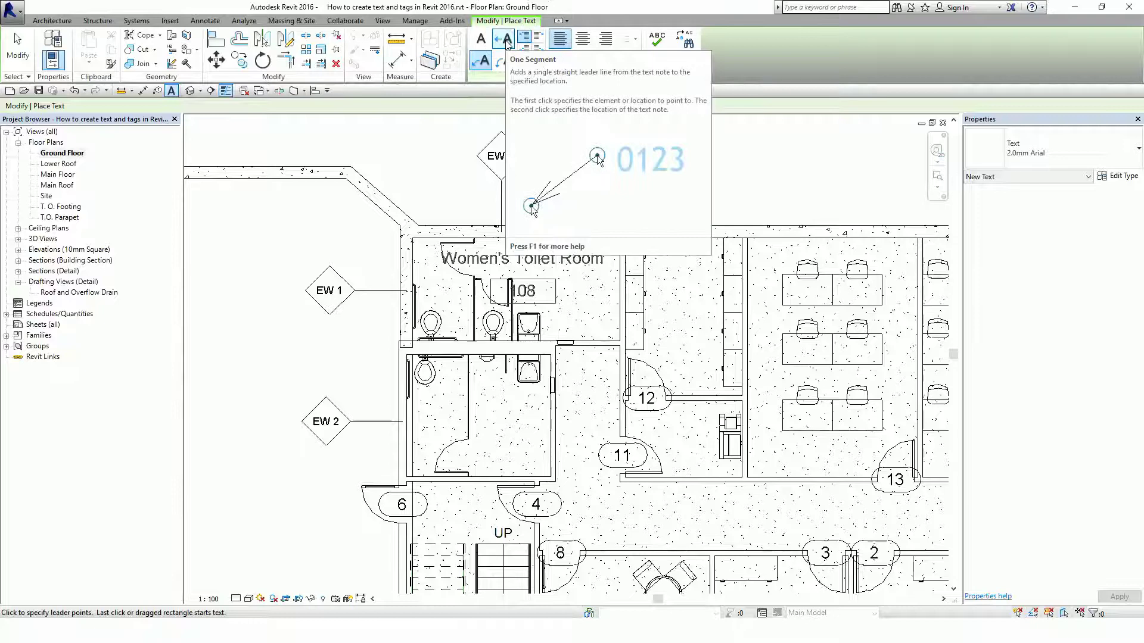
Draw the note's horizontal one-segment leader from the wall between the two washrooms out past the building's west side
middle_drag(502, 421, 558, 307)
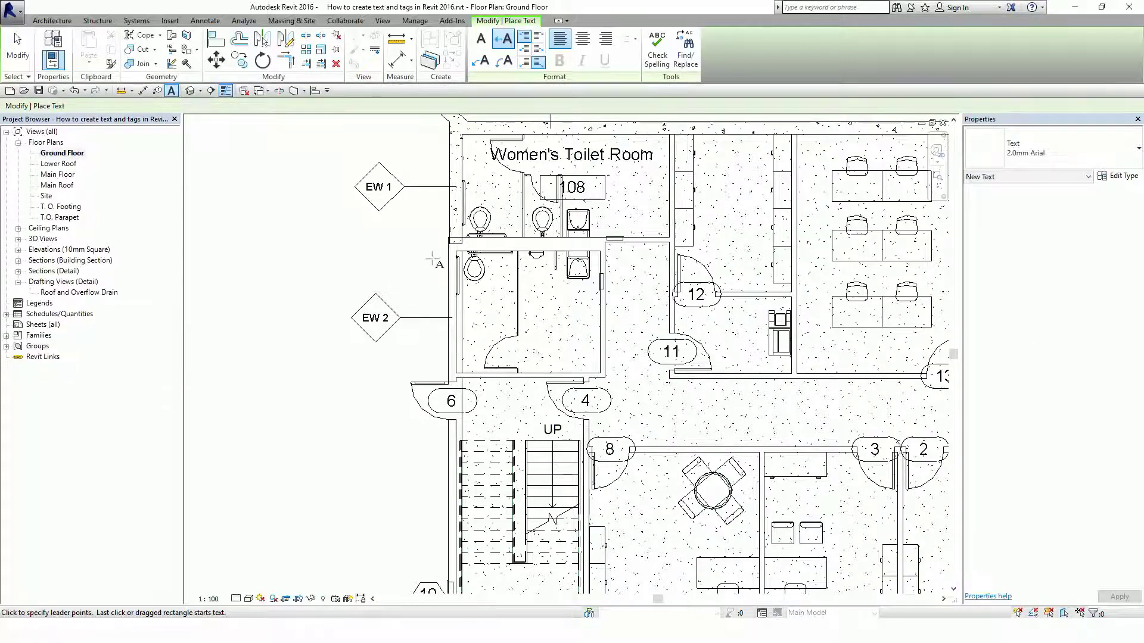
scroll(454, 242, up, 2)
middle_drag(454, 241, 530, 328)
key(ctrl)
key(ctrl)
key(ctrl)
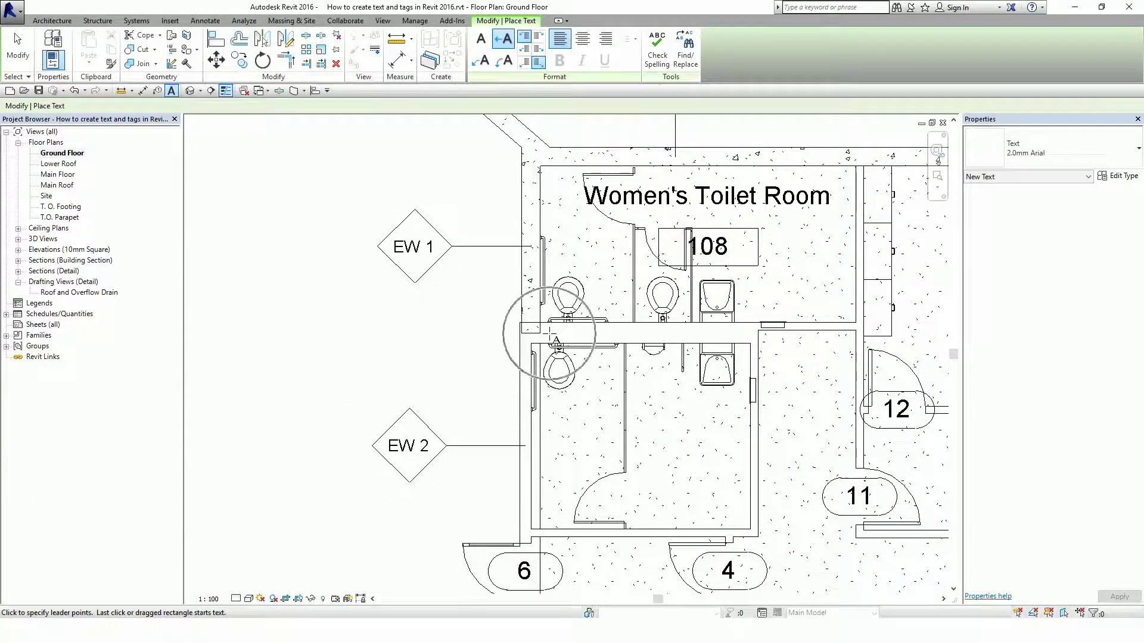
click(550, 334)
middle_drag(357, 346, 491, 327)
key(ctrl)
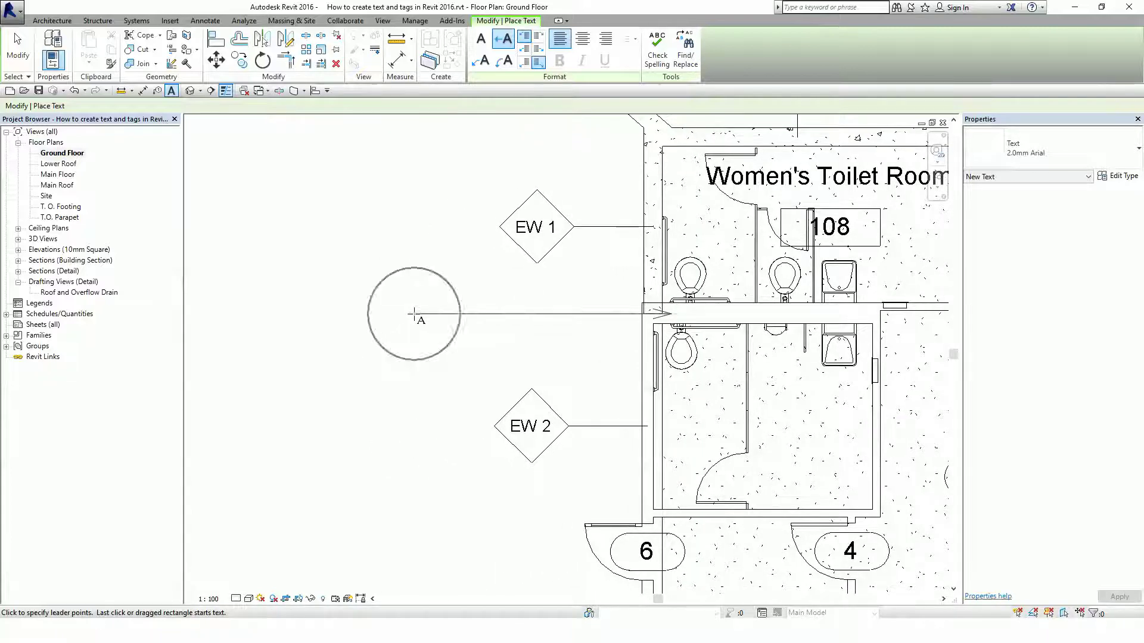
key(ctrl)
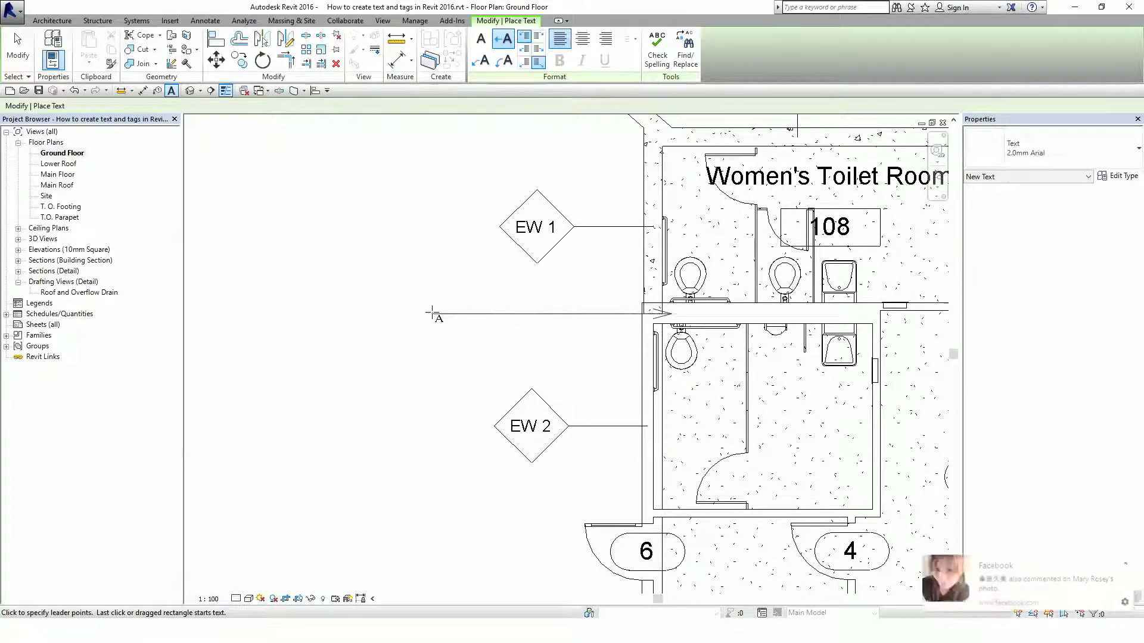
click(431, 313)
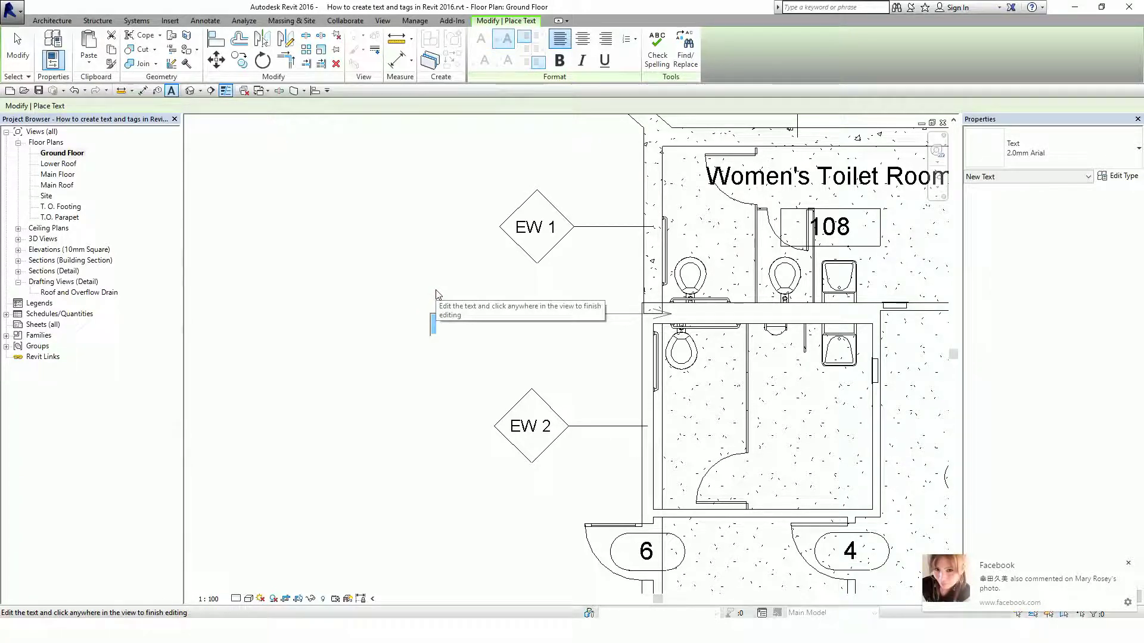
Enter the note text "FULL HEIGHT DOUBLE MASONRY WALL WITH COMPLETE FIRE SEAL" and finish placing text
key(Caps_Lock)
key(Caps_Lock)
text(FULL HEIGHT)
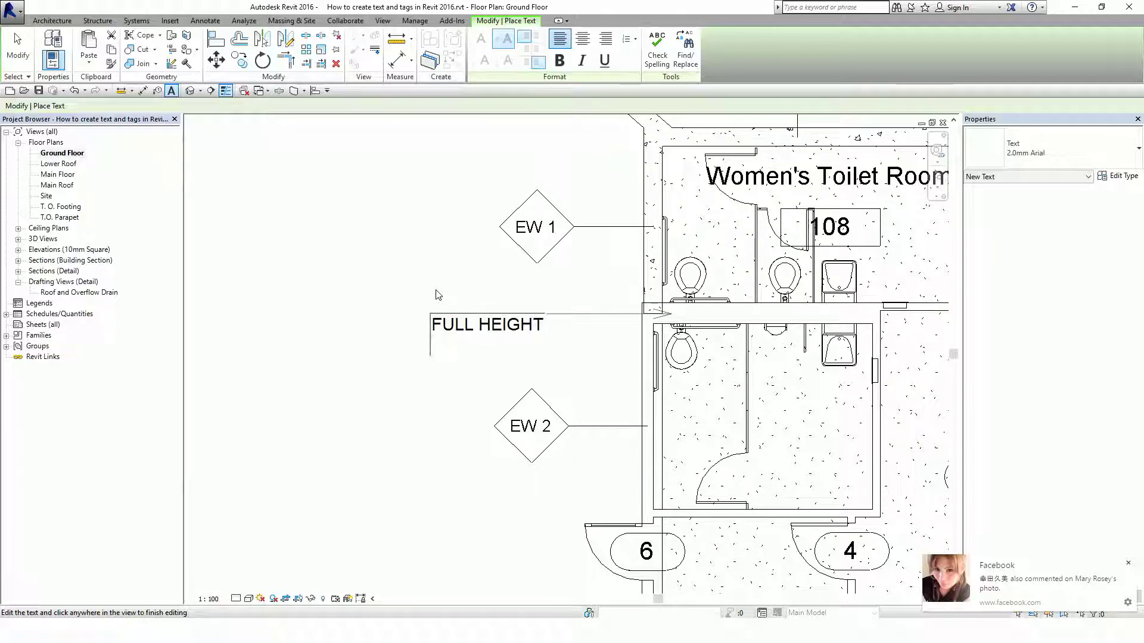
text( DOUBLE MASONRY )
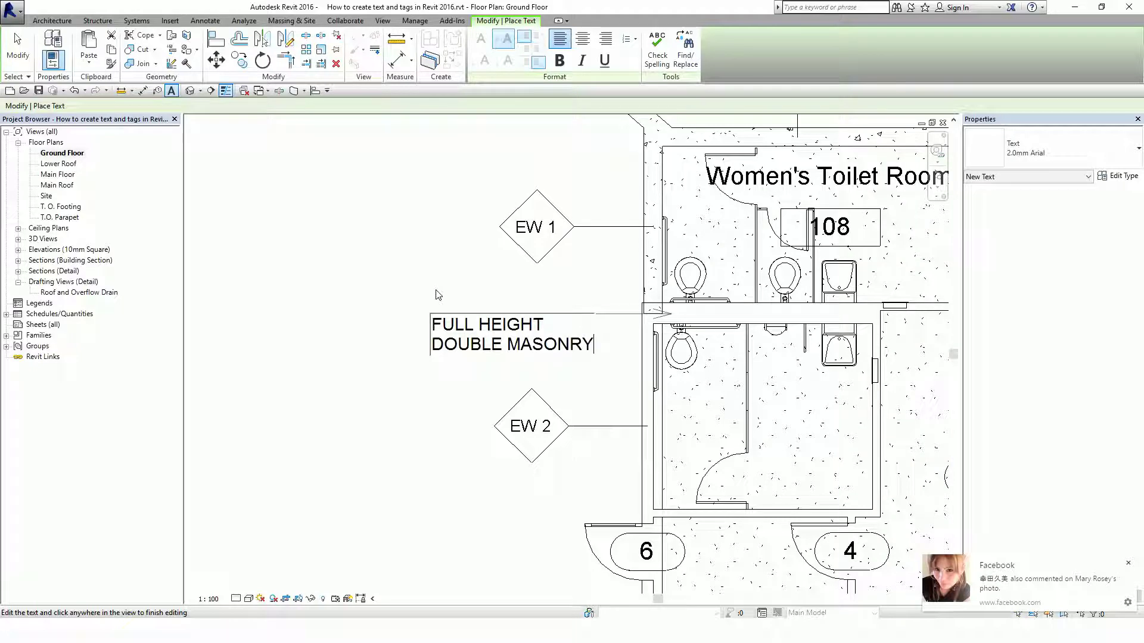
text(WALL WITH )
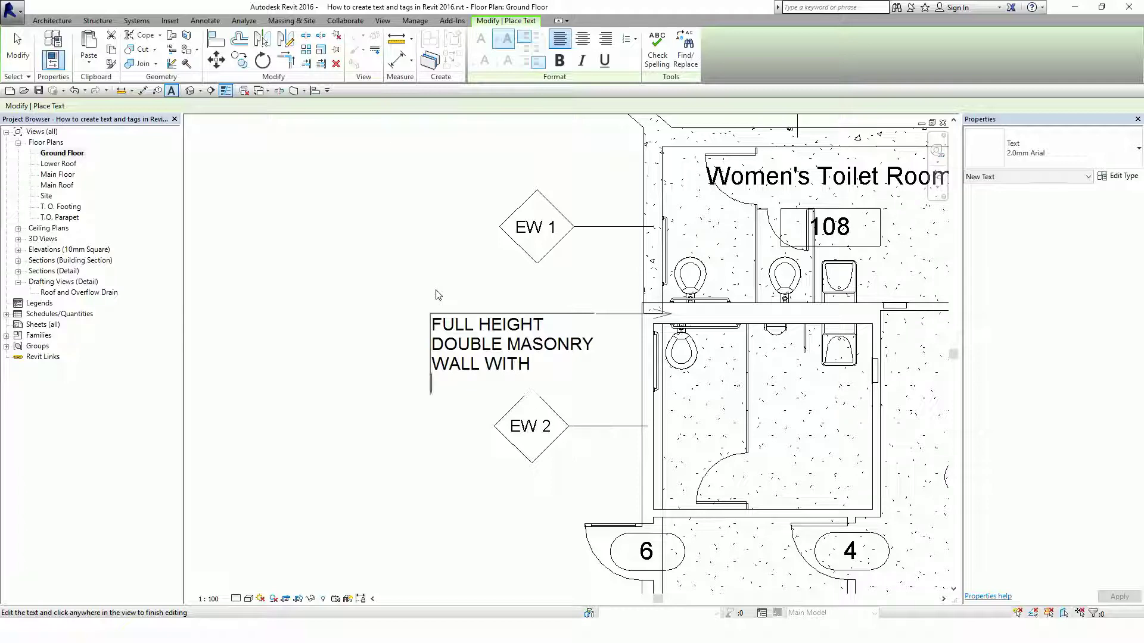
text(COMPLETE)
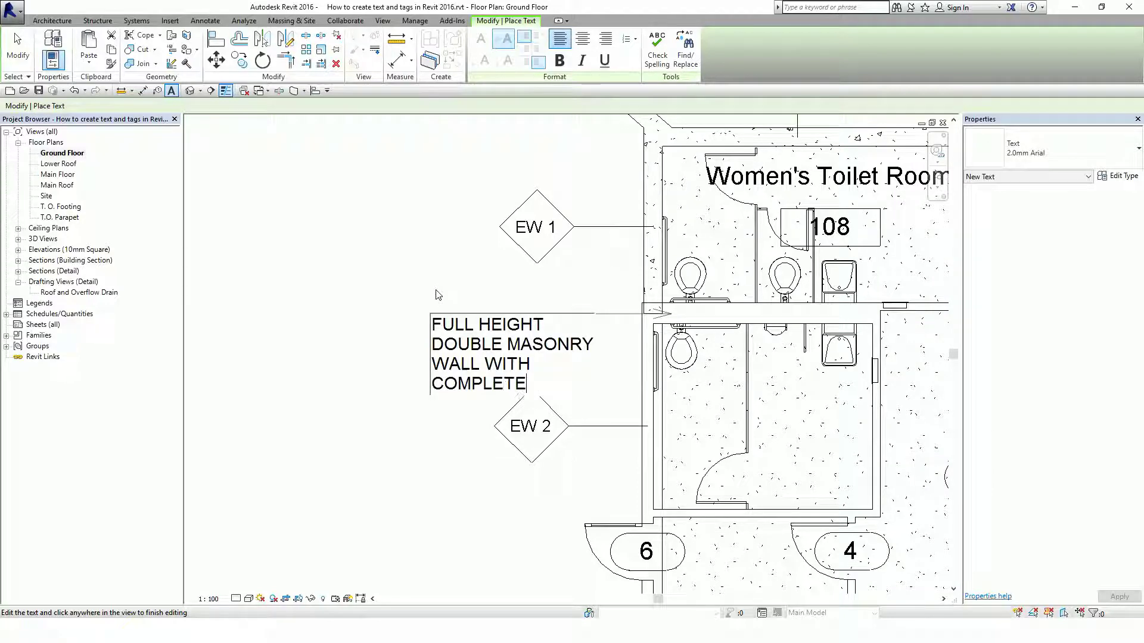
text( FIRE SEAL)
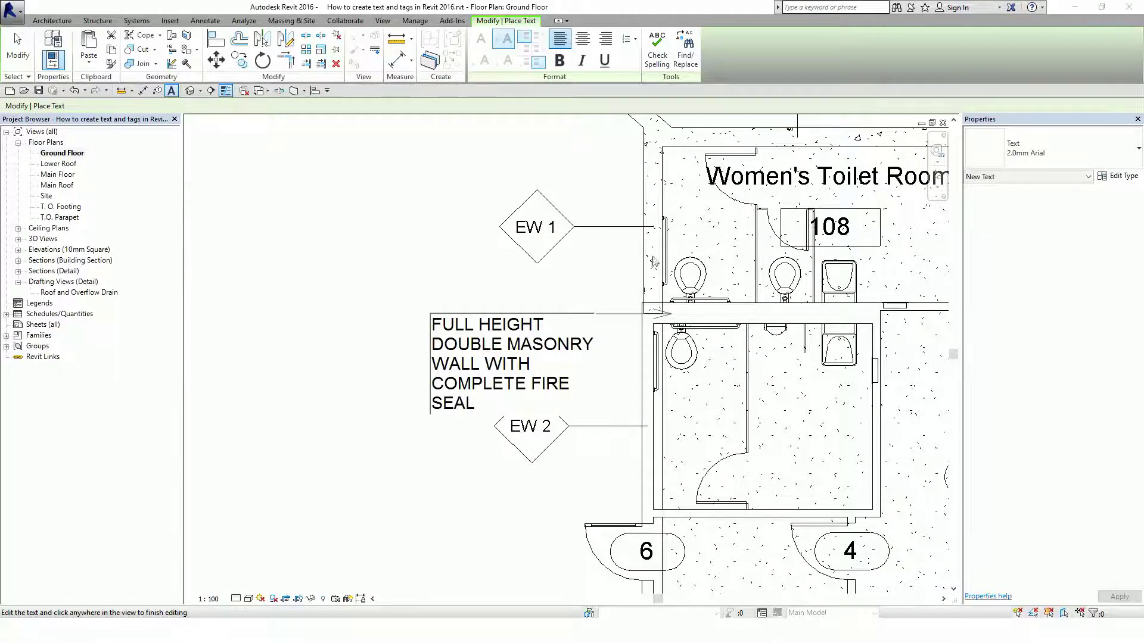
click(286, 288)
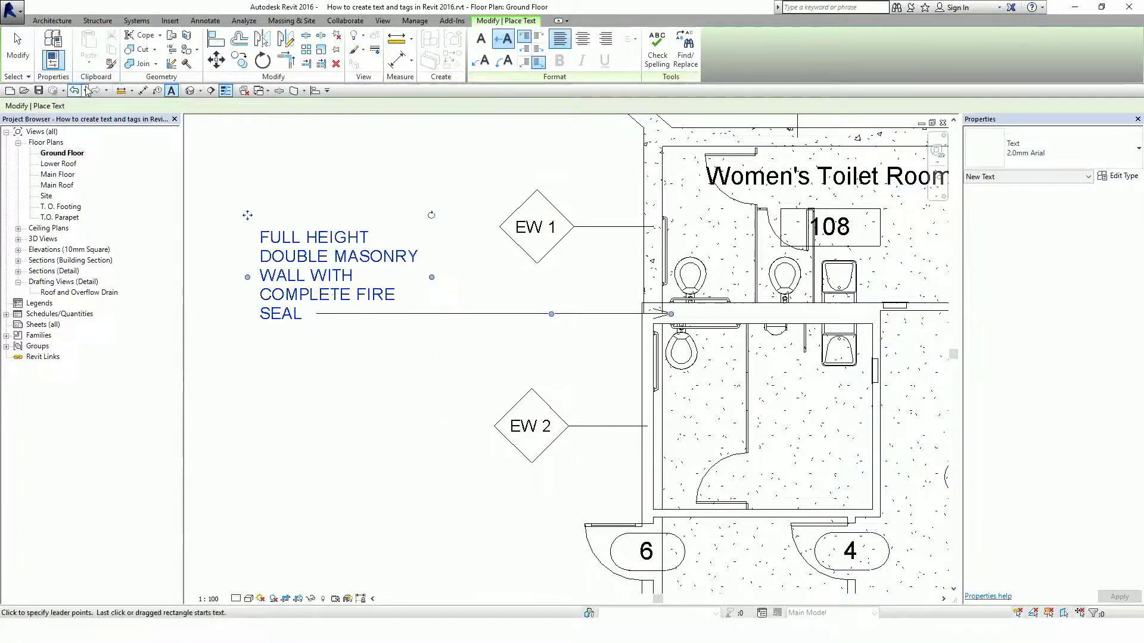
click(20, 53)
Try the top-right leader attachment on the masonry wall note and return it to bottom-right
middle_drag(375, 364, 417, 352)
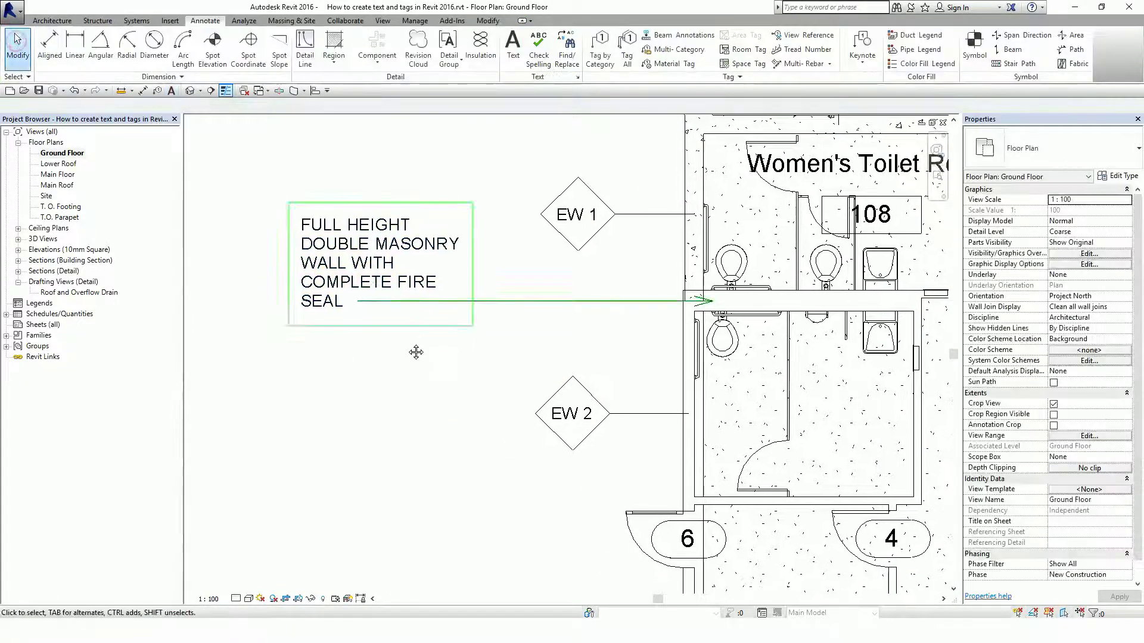
click(467, 303)
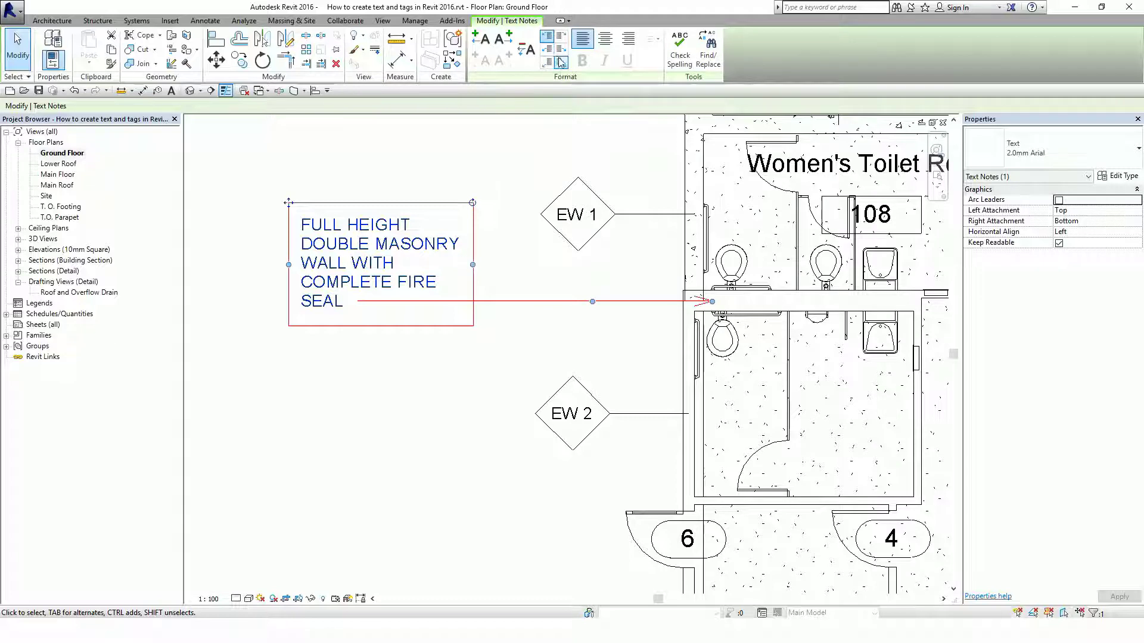
click(559, 38)
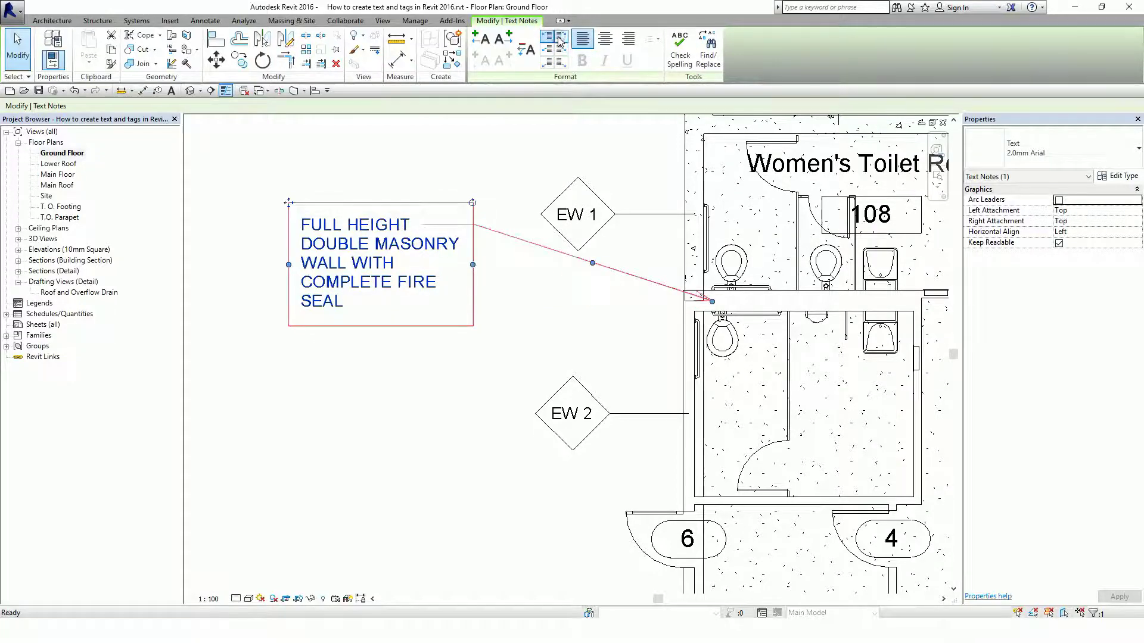
click(559, 62)
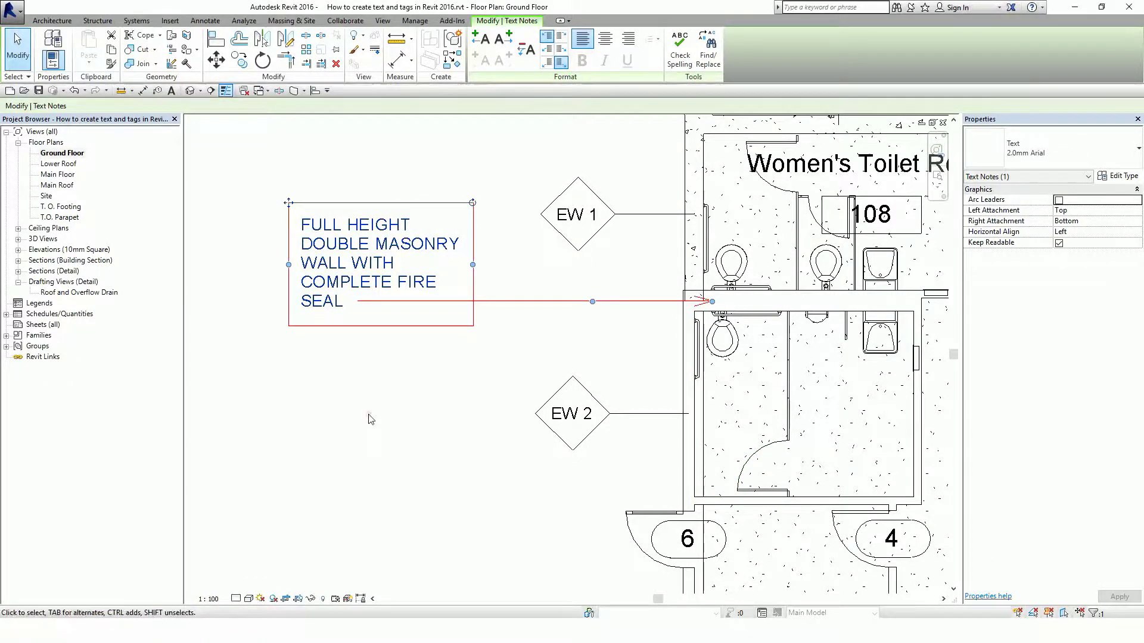
scroll(373, 417, down, 5)
middle_drag(382, 407, 288, 340)
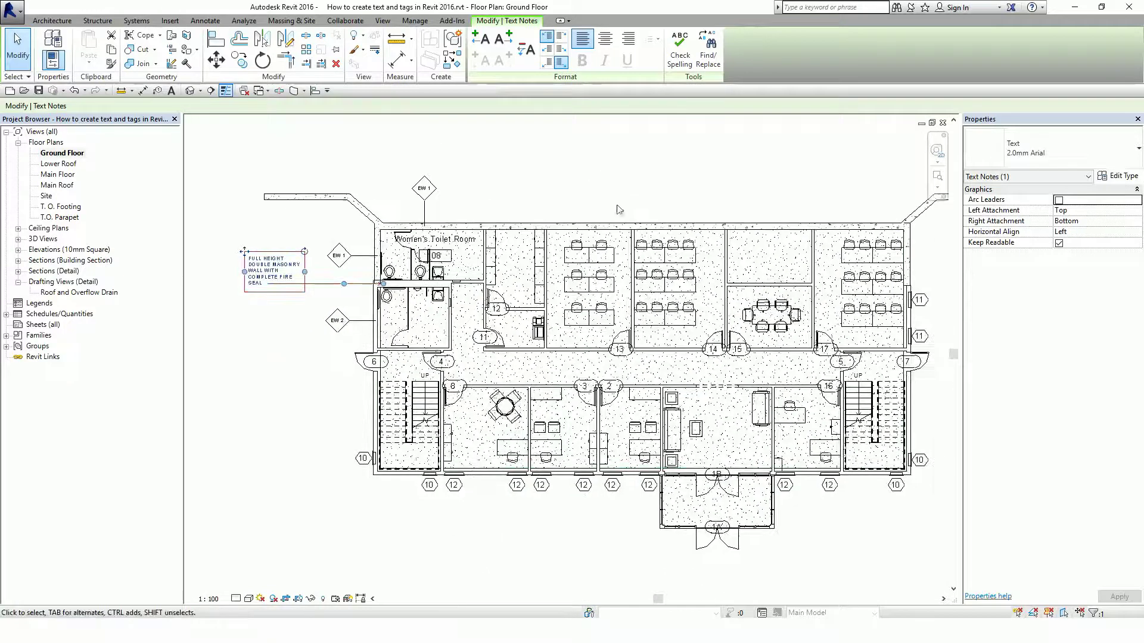
click(624, 199)
Change all wall tags visible in the Ground Floor view to the M_Wall Tag Round 12mm type
middle_drag(644, 194, 573, 187)
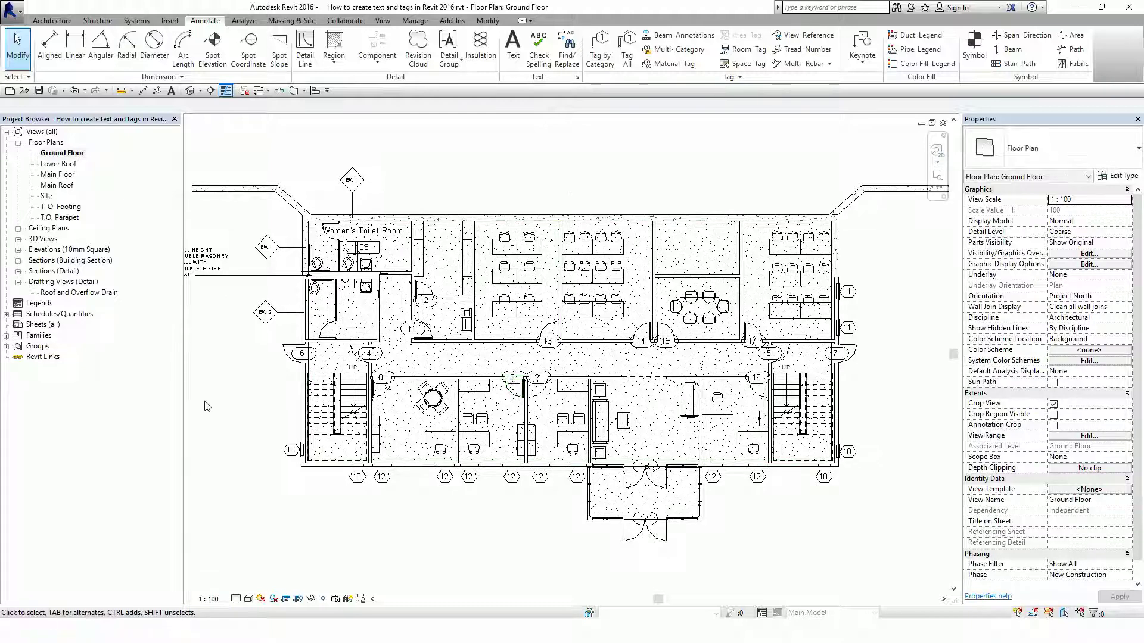
middle_drag(574, 187, 638, 189)
scroll(351, 314, up, 3)
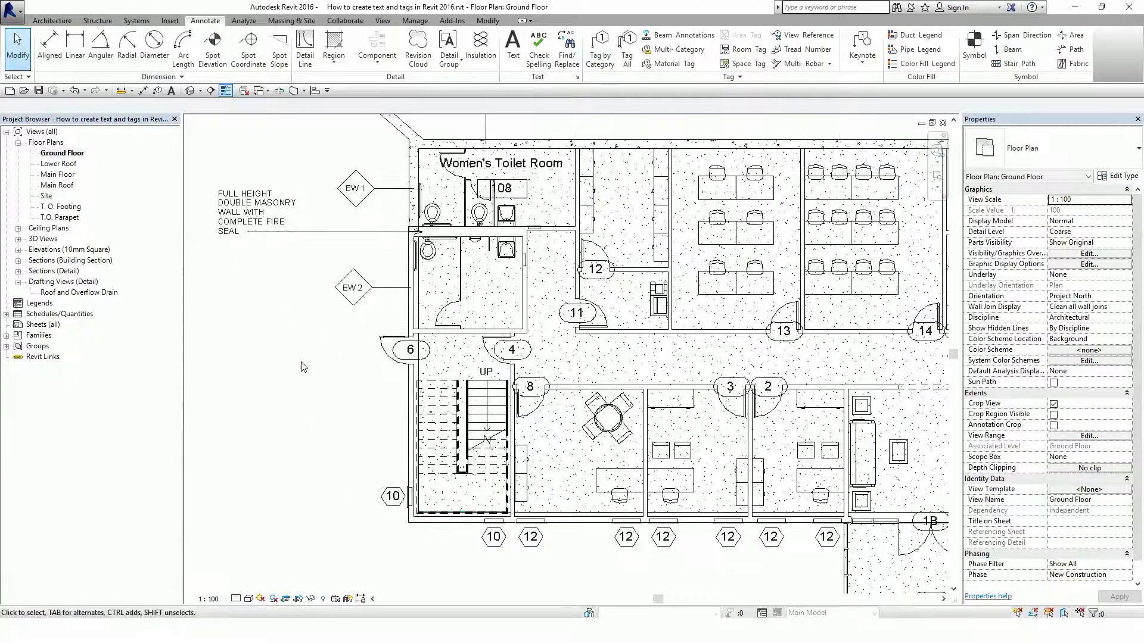
click(358, 305)
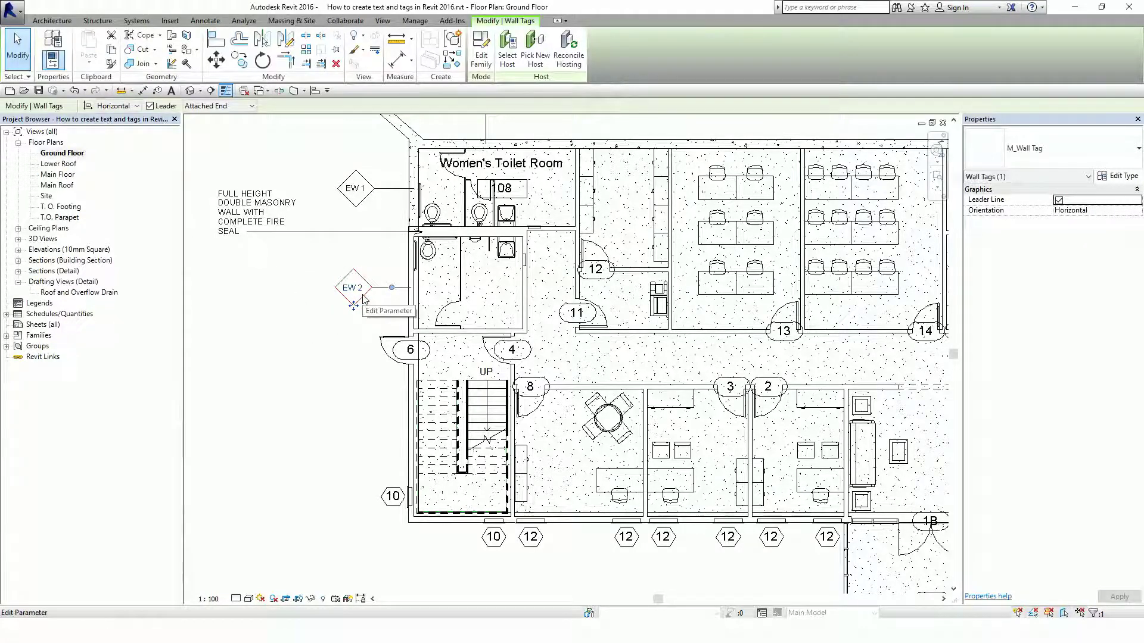
right_click(363, 296)
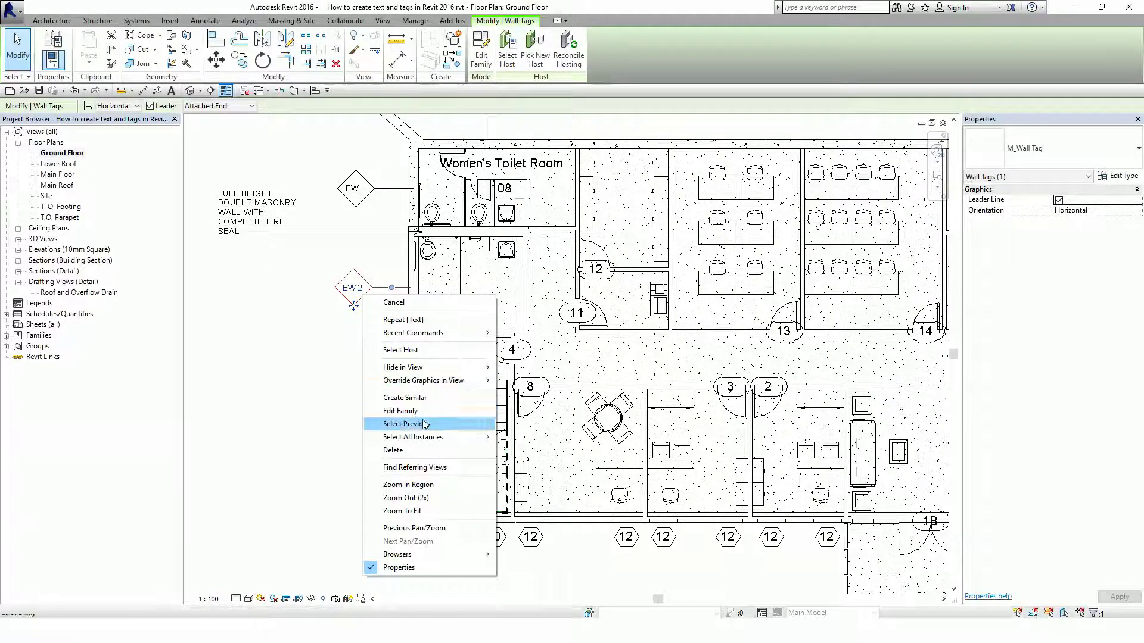
click(430, 439)
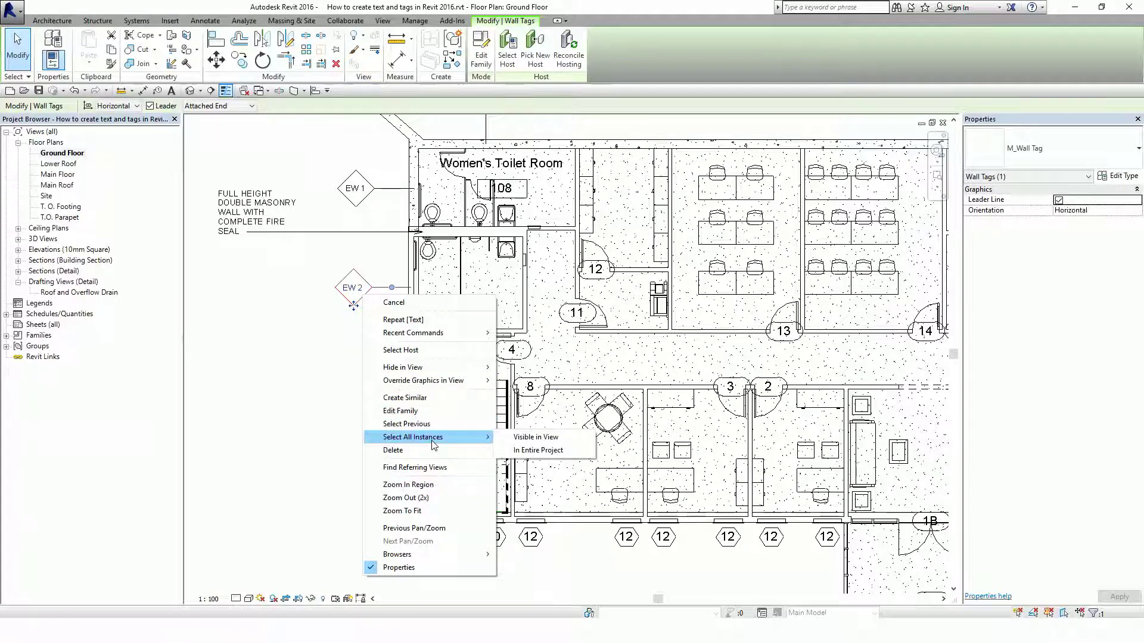
click(433, 446)
click(539, 439)
scroll(376, 280, down, 3)
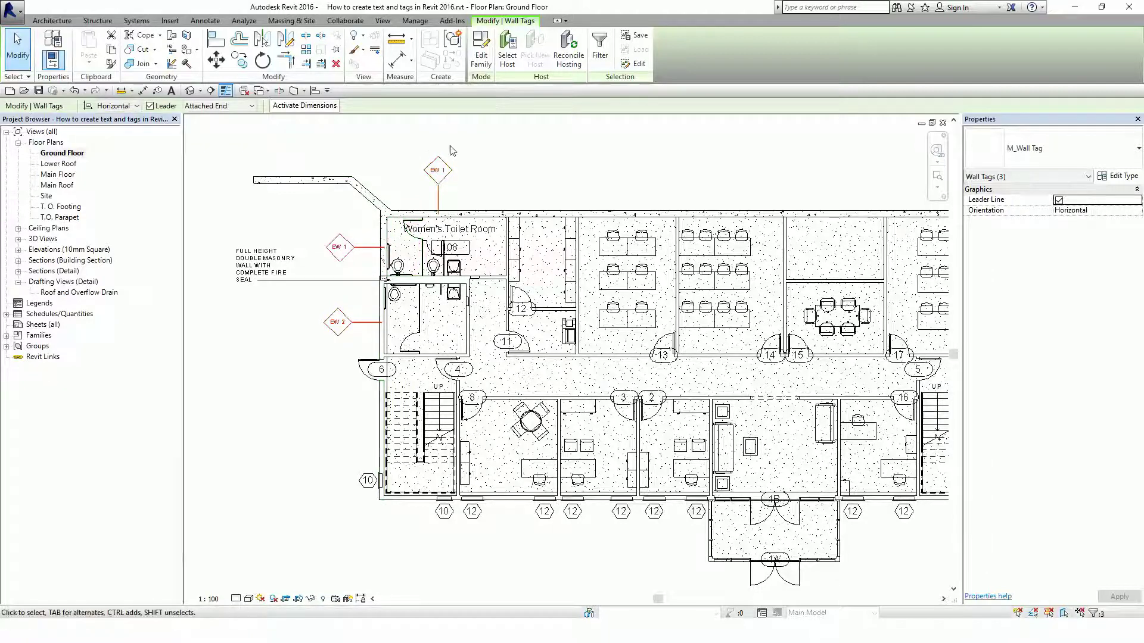
click(1084, 153)
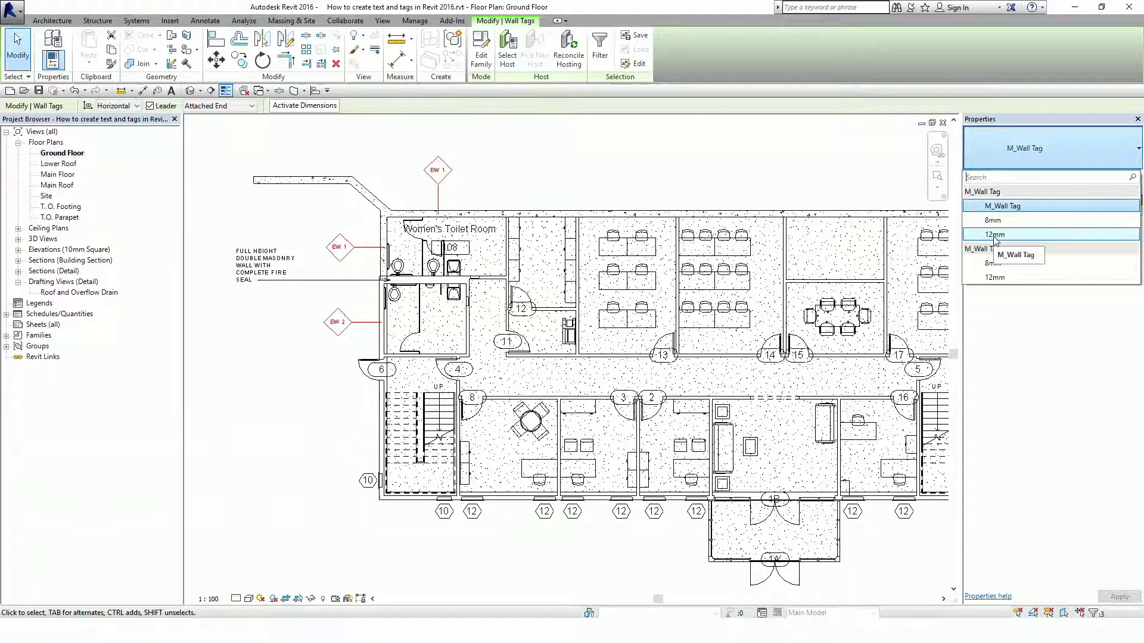
click(1002, 279)
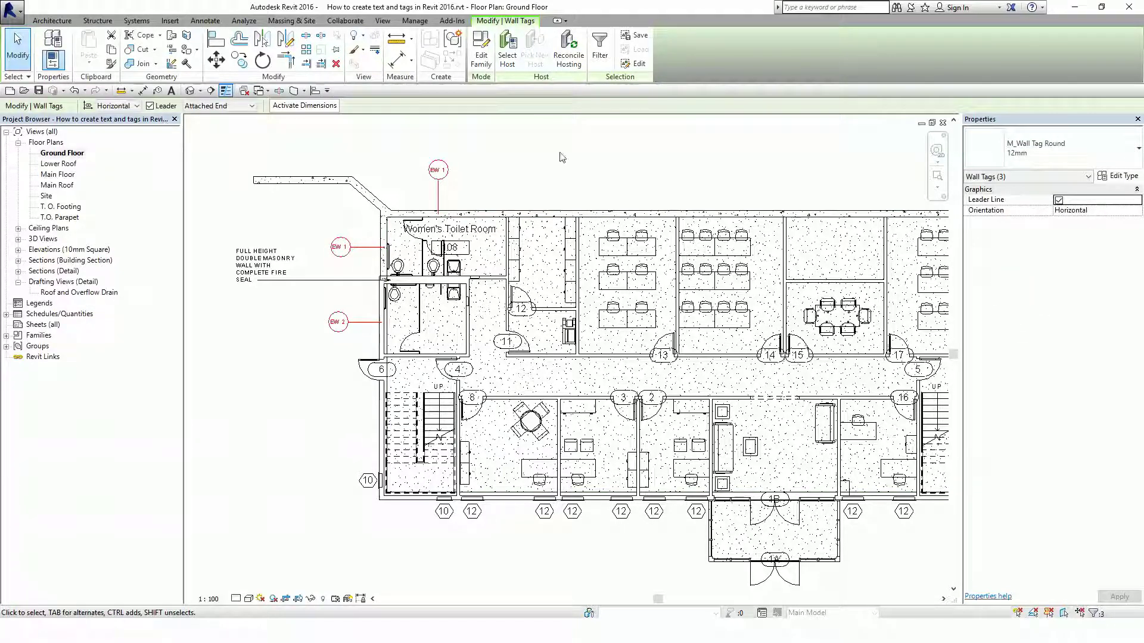
key(Escape)
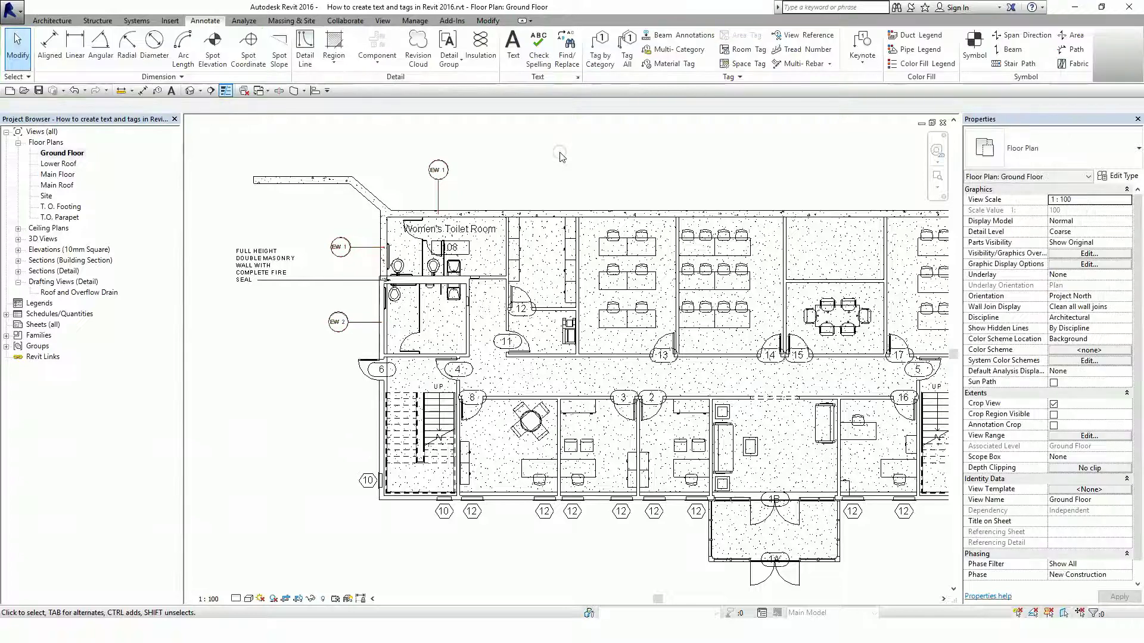
Show the Roof and Overflow Drain drafting view and the Ground Floor plan side by side, with the floor plan active
key(z)
key(f)
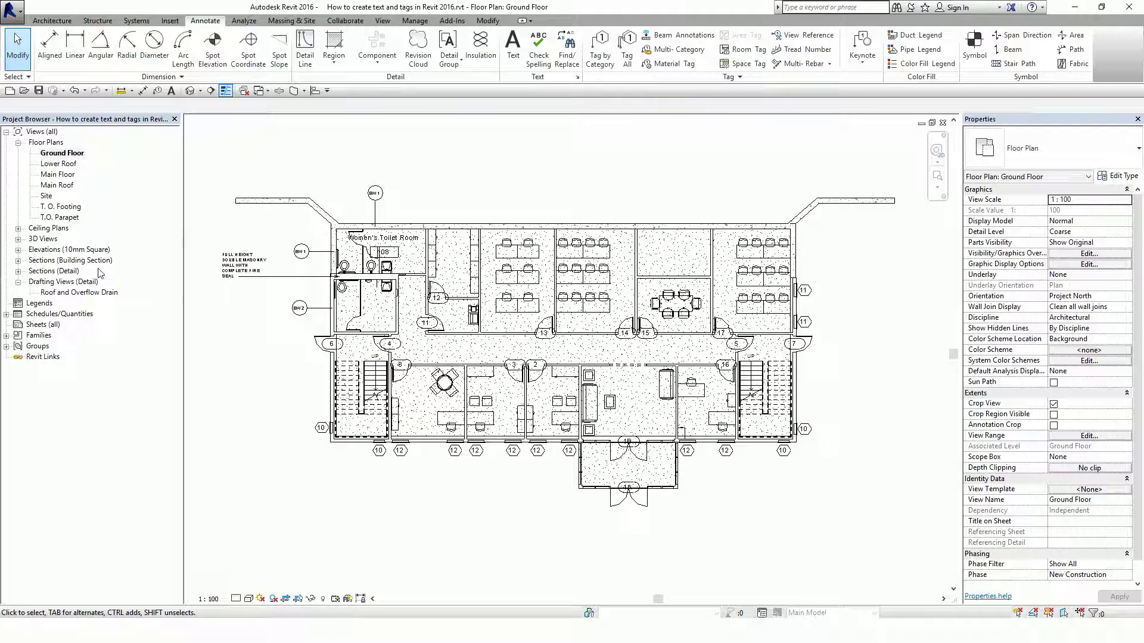
double_click(89, 294)
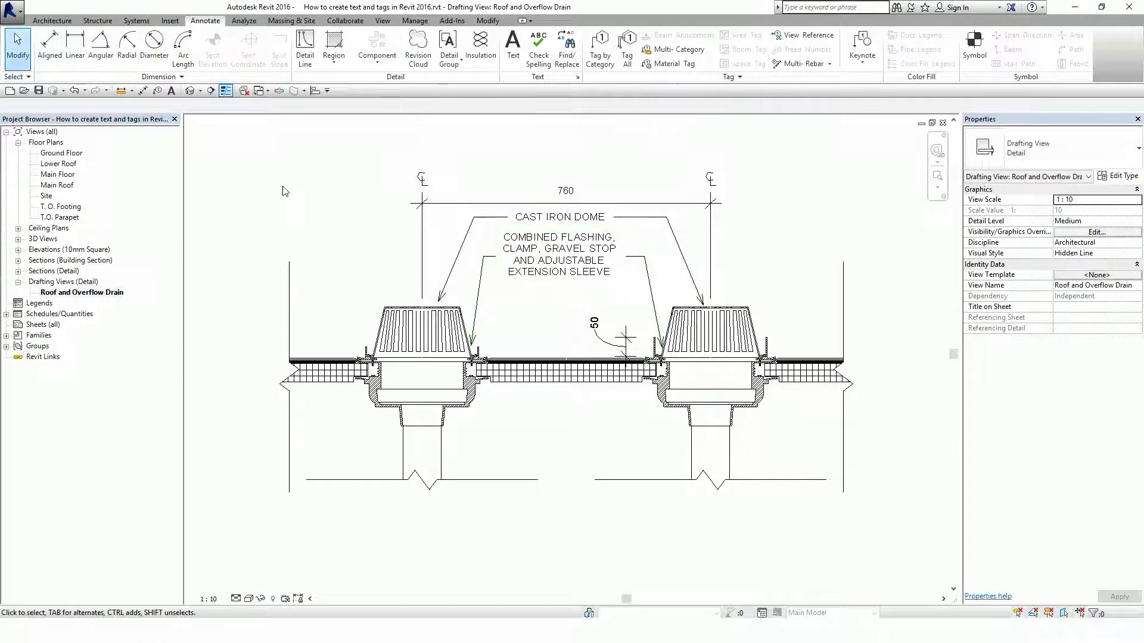
click(260, 91)
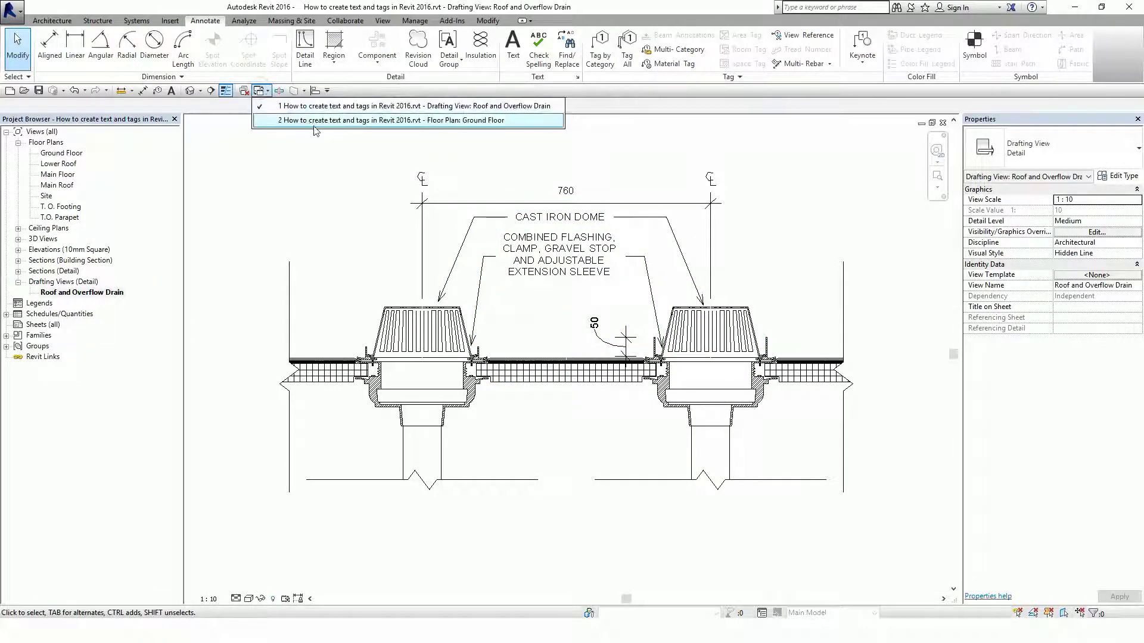
click(320, 123)
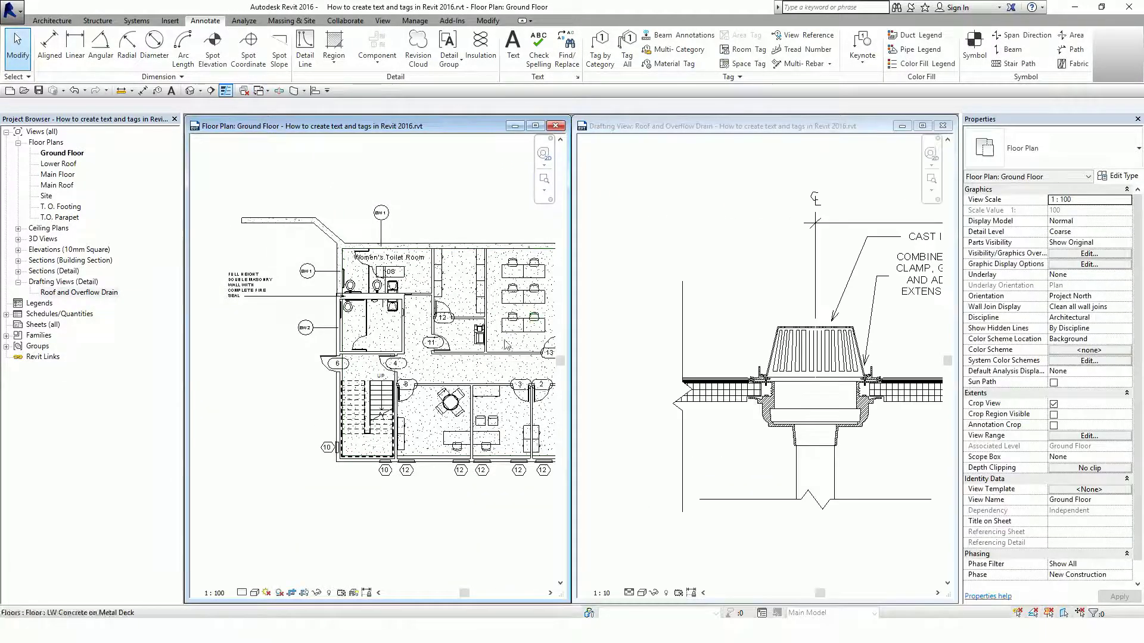
click(578, 254)
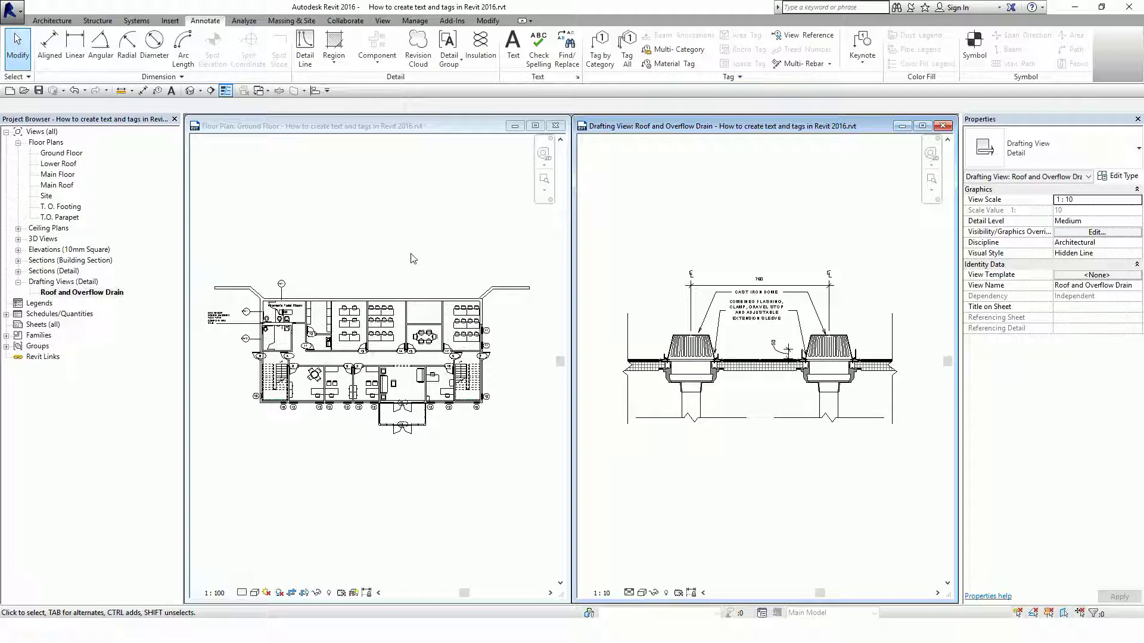
click(412, 126)
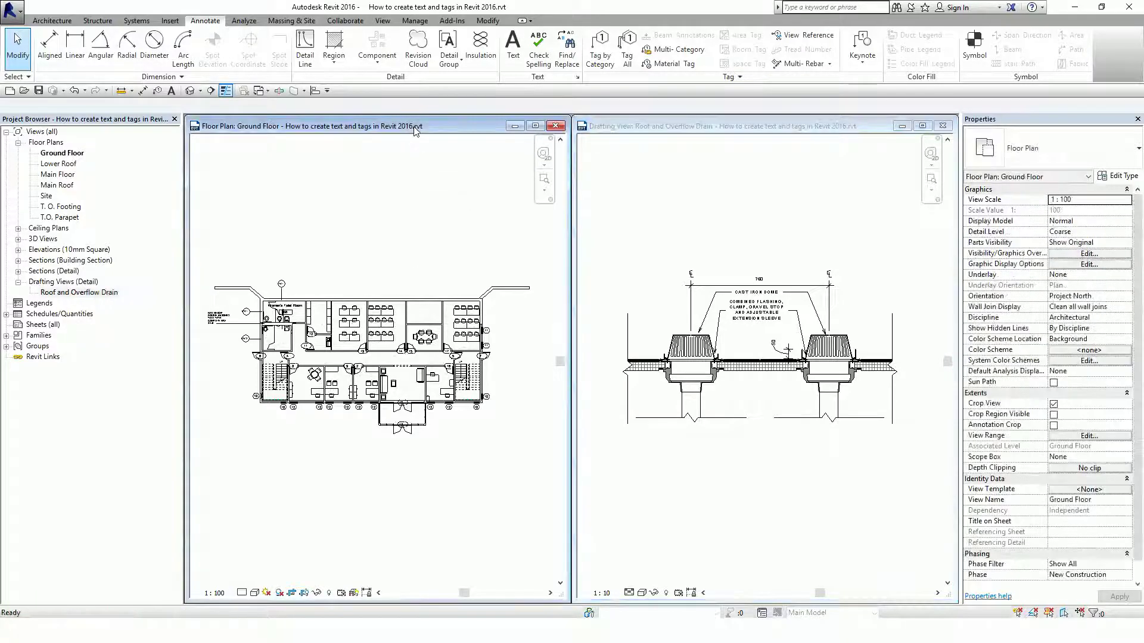